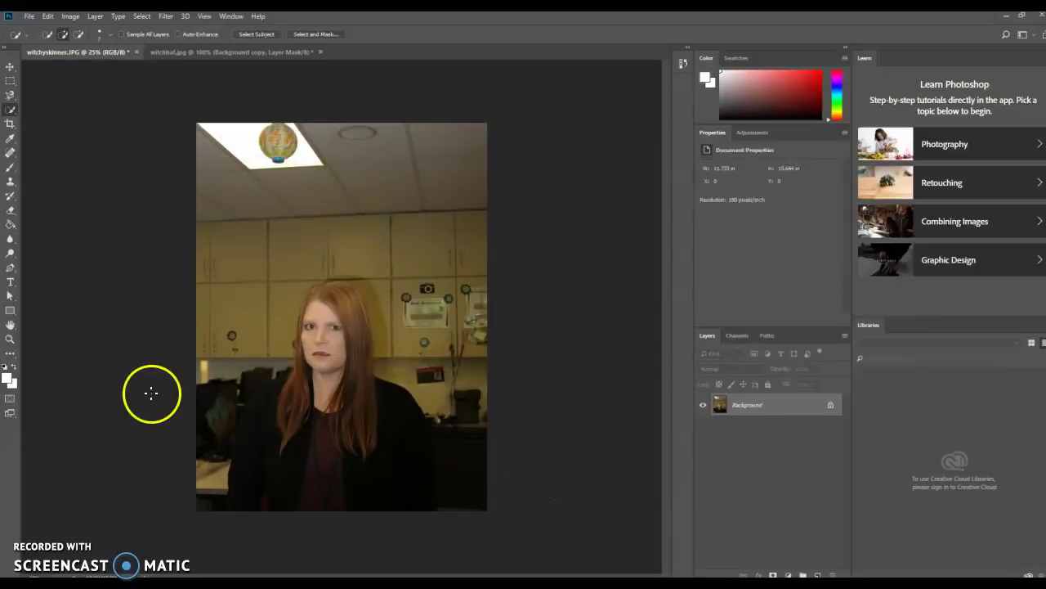
Step: Zoom the portrait view to 33.3% and select the Background layer
left_click(10, 338)
left_click(279, 375)
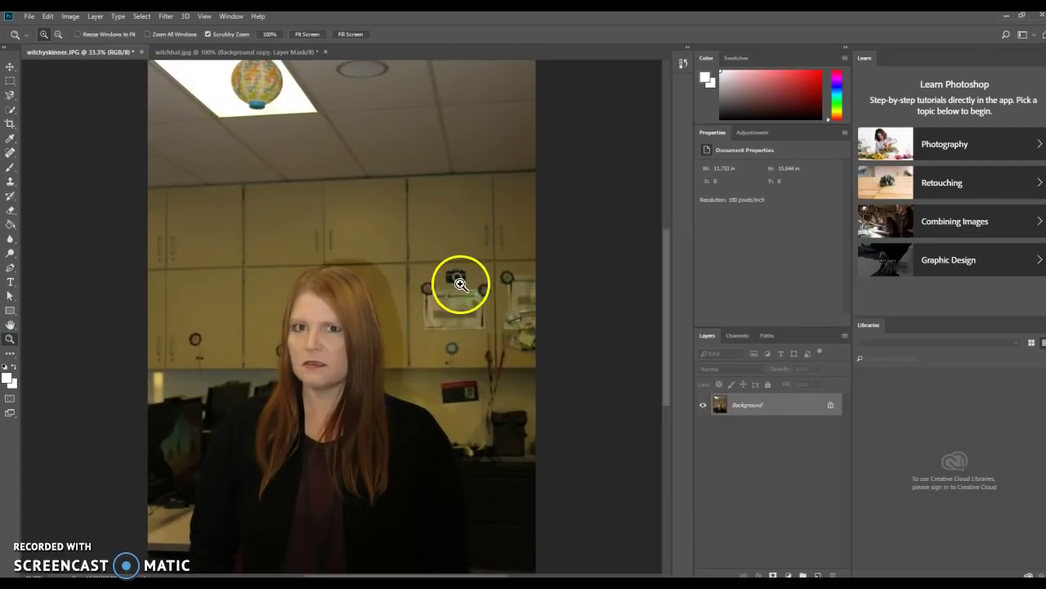
scroll(496, 283, "down", 2)
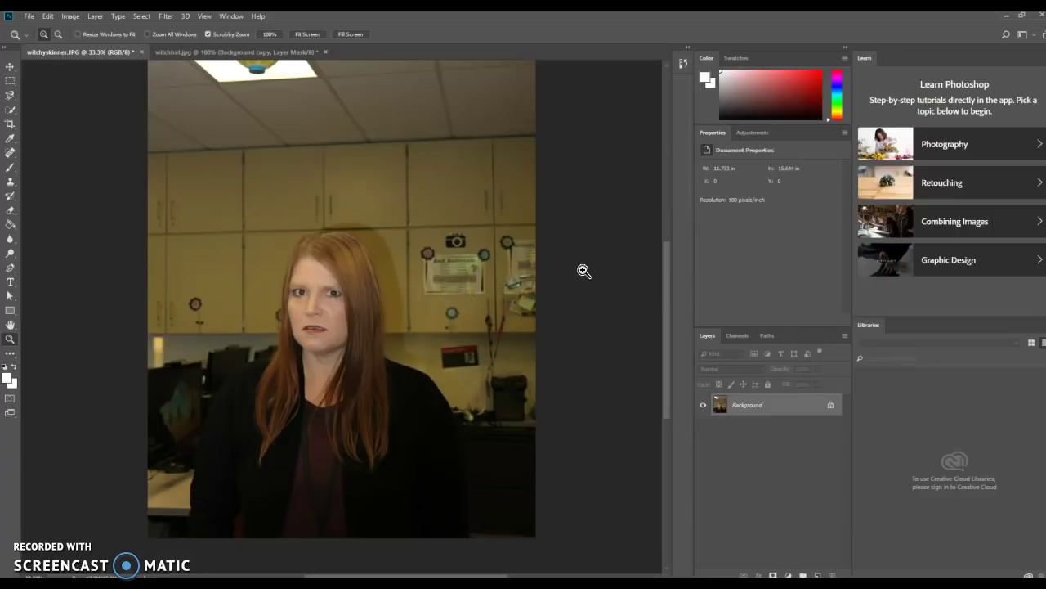
left_click(727, 403)
Step: Convert the portrait's Background layer into an embedded smart object called Layer 0
left_click(166, 15)
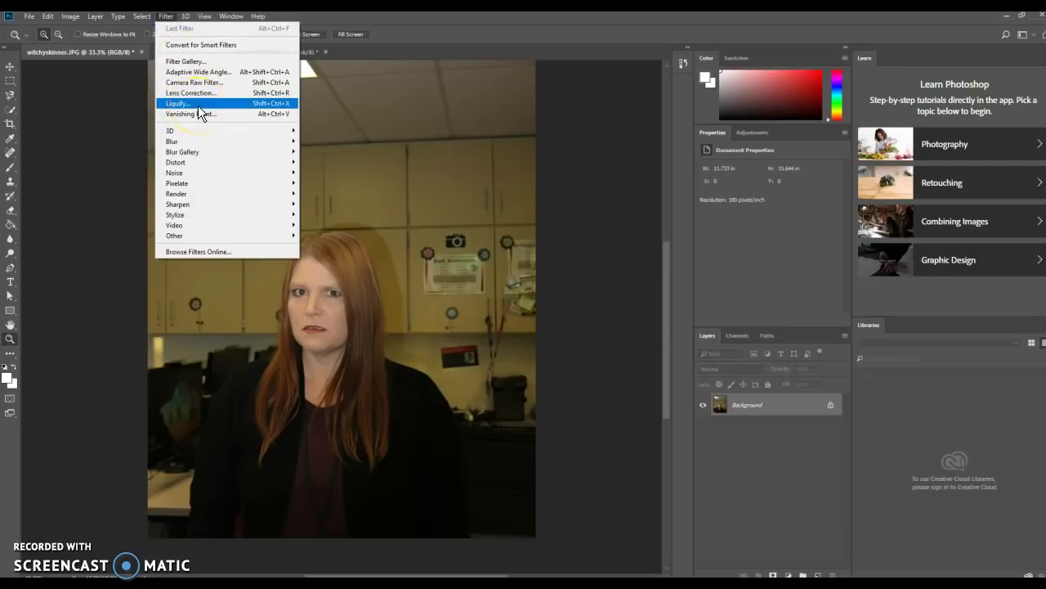
left_click(433, 27)
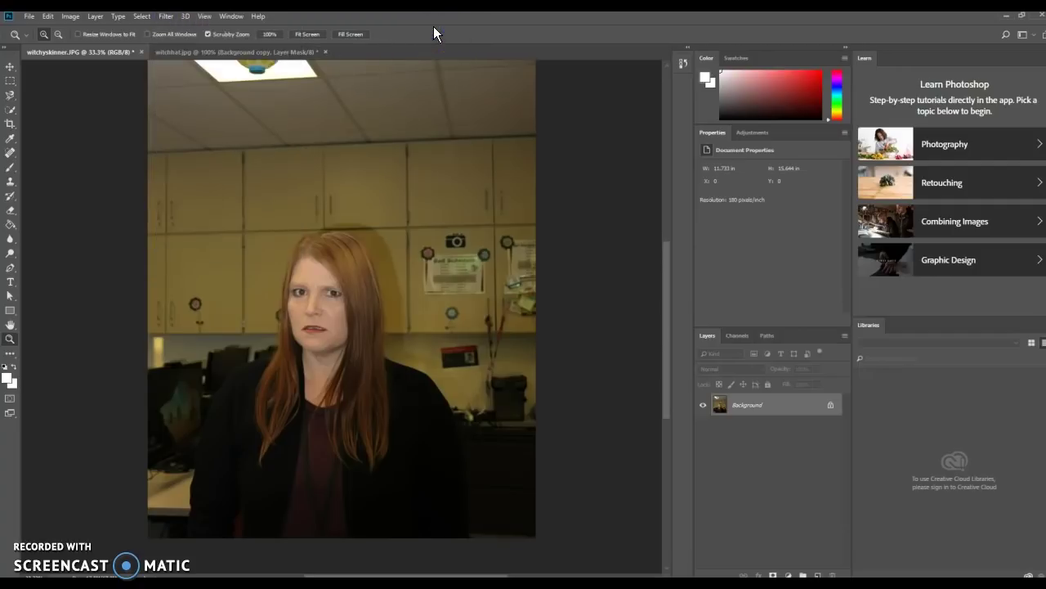
left_click(580, 286)
right_click(782, 406)
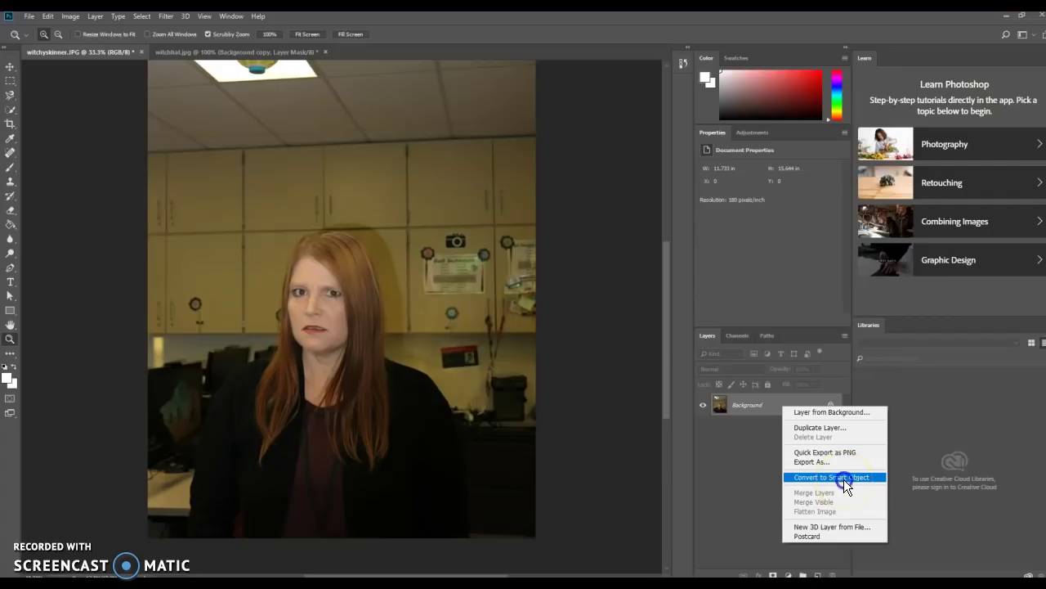
left_click(844, 479)
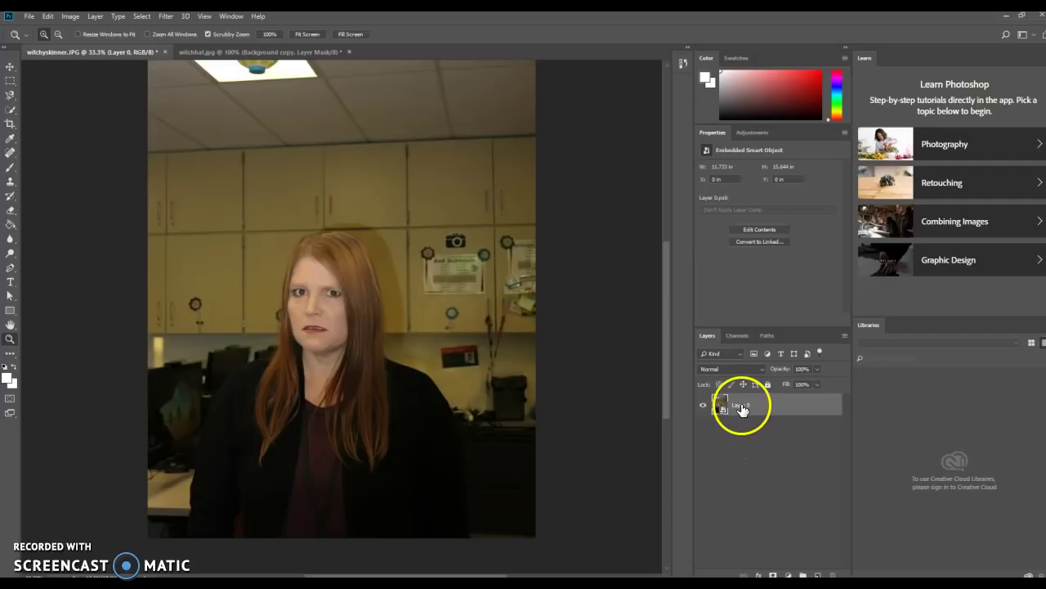
Step: Zoom to 50% and open Filter > Liquify with the Face Tool detecting Face #1
left_click(313, 271)
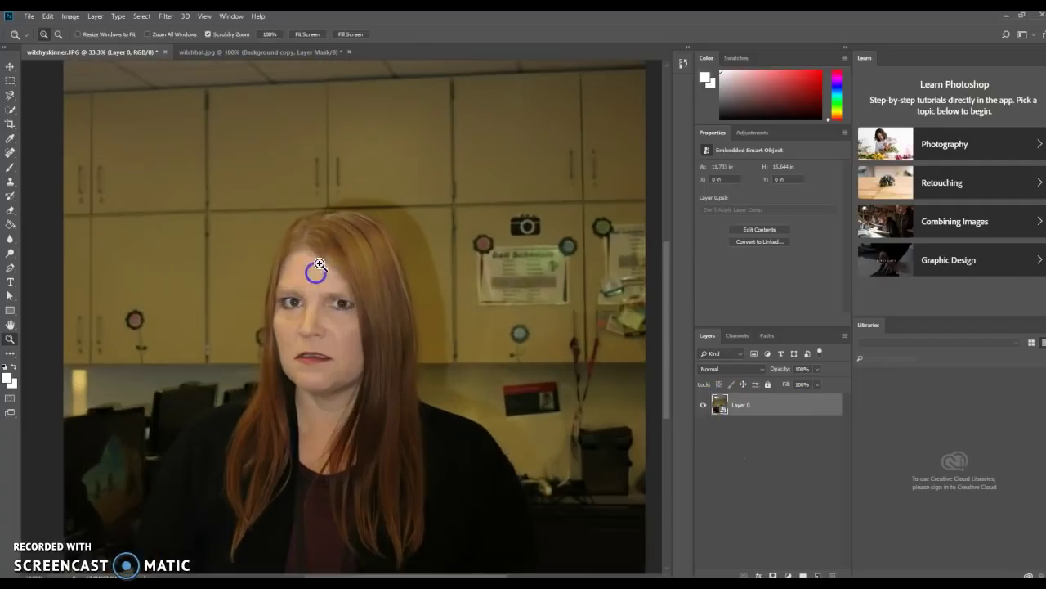
scroll(368, 363, "down", 2)
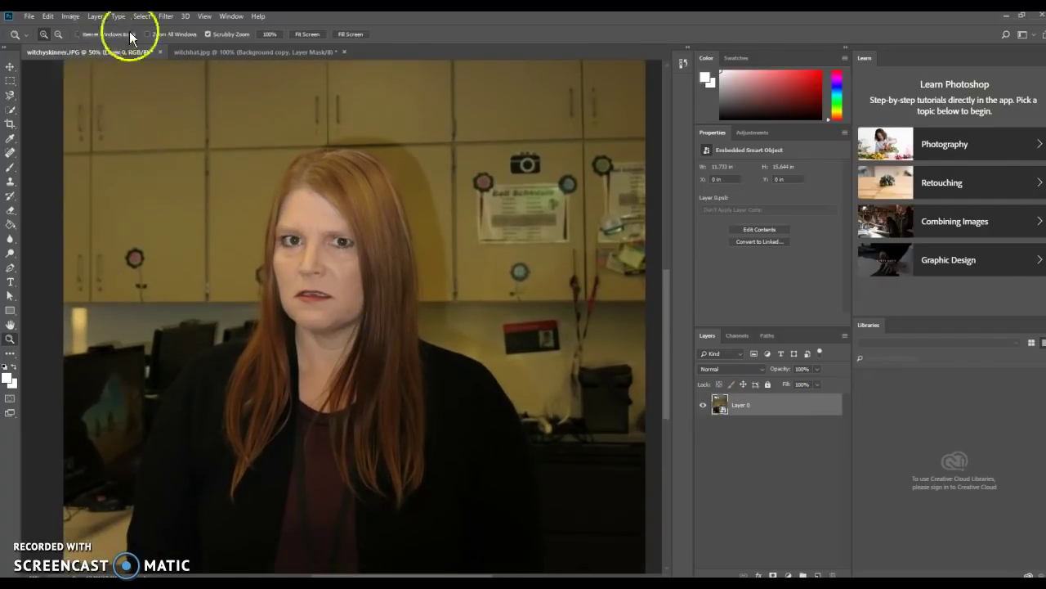
left_click(161, 21)
left_click(185, 102)
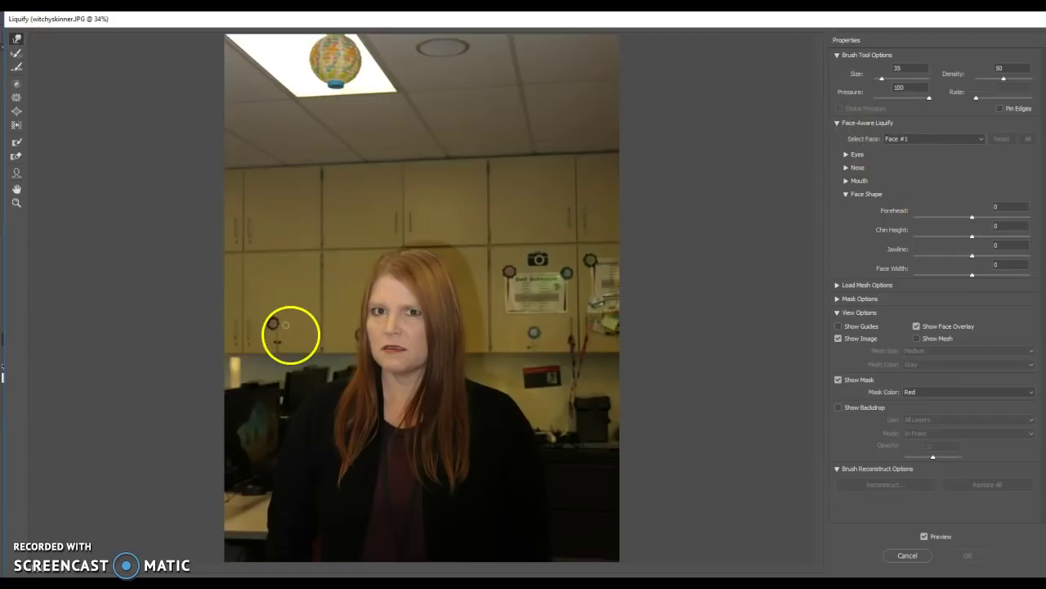
left_click(16, 176)
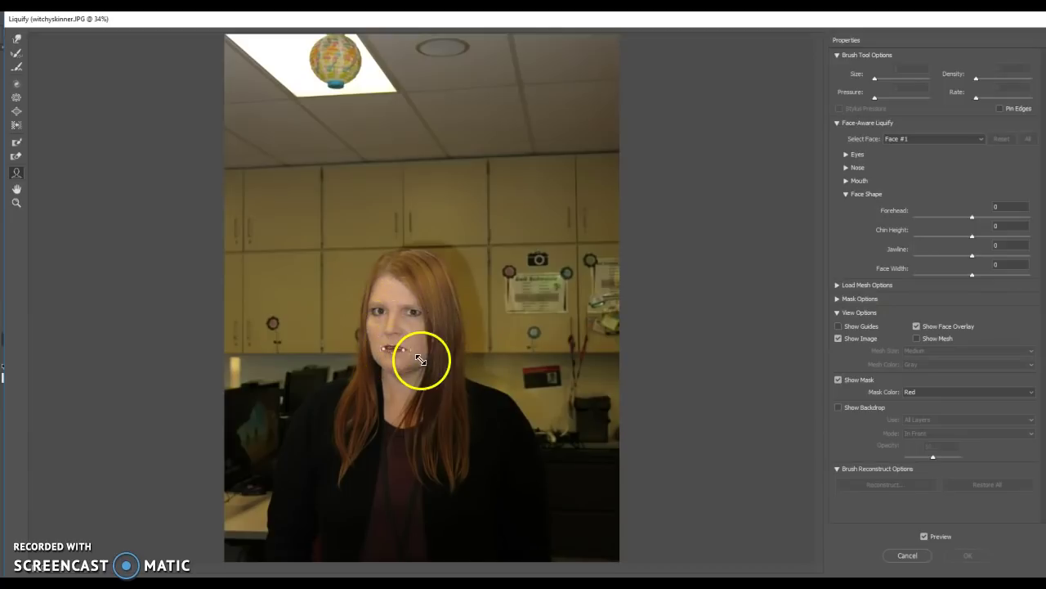
left_click(16, 202)
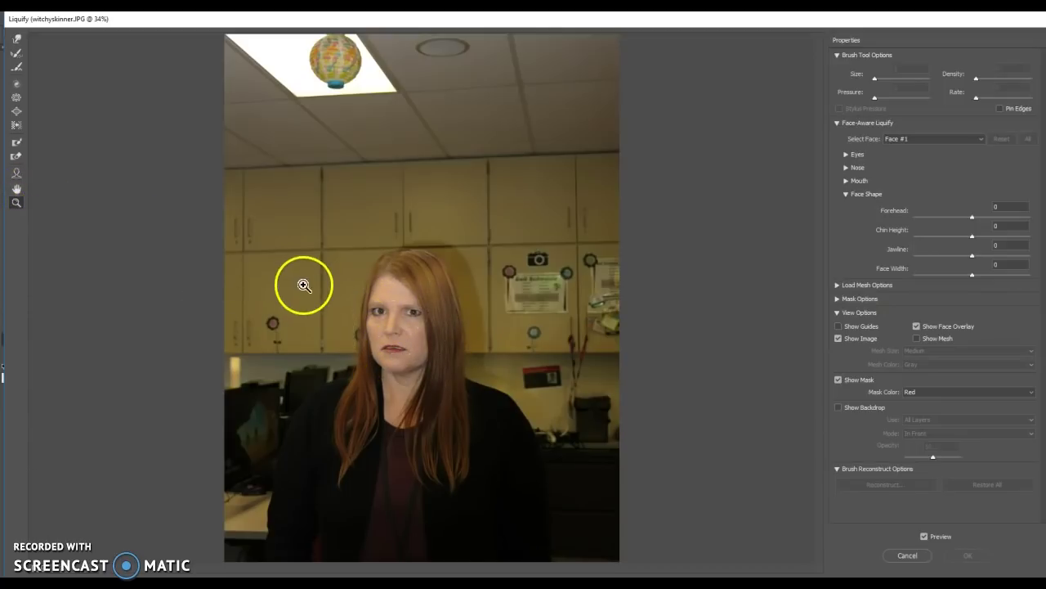
Step: Drag the nose handles with the Face Tool to set Nose Height and Nose Width to -100
left_click(433, 320)
left_click(466, 335)
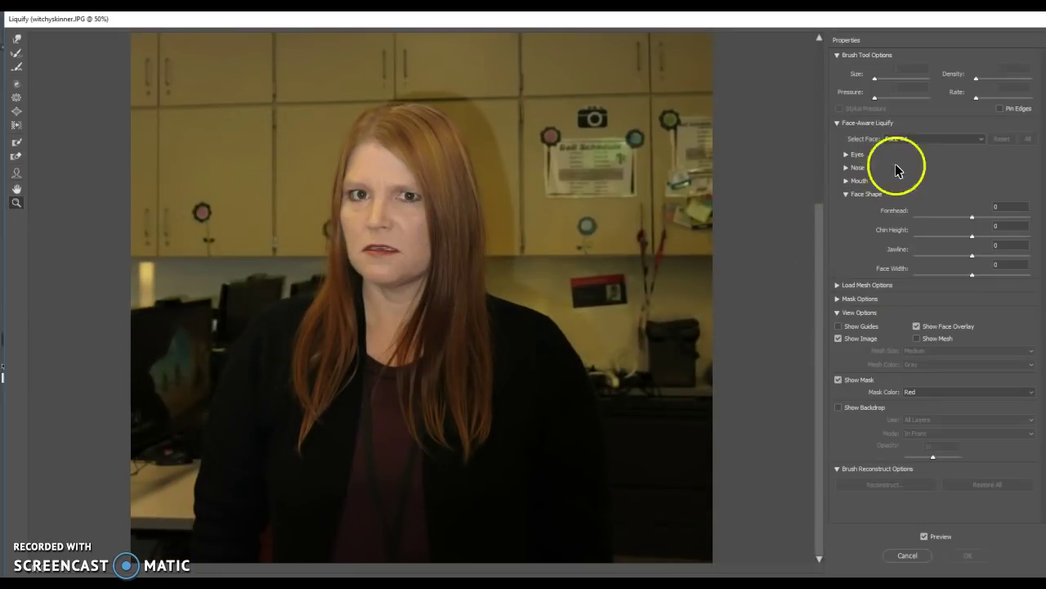
left_click(17, 172)
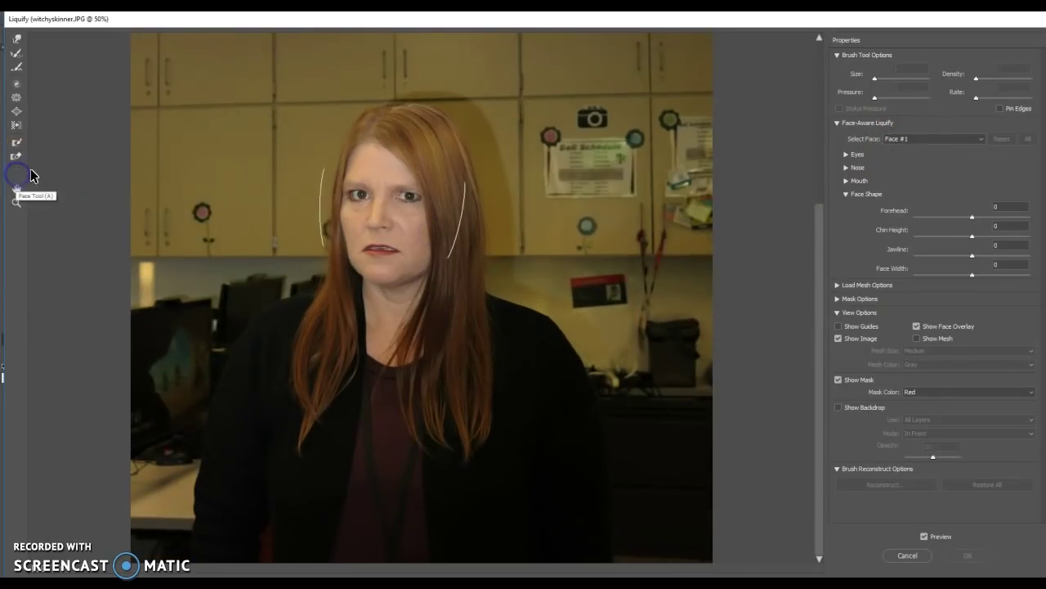
mouse_move(380, 232)
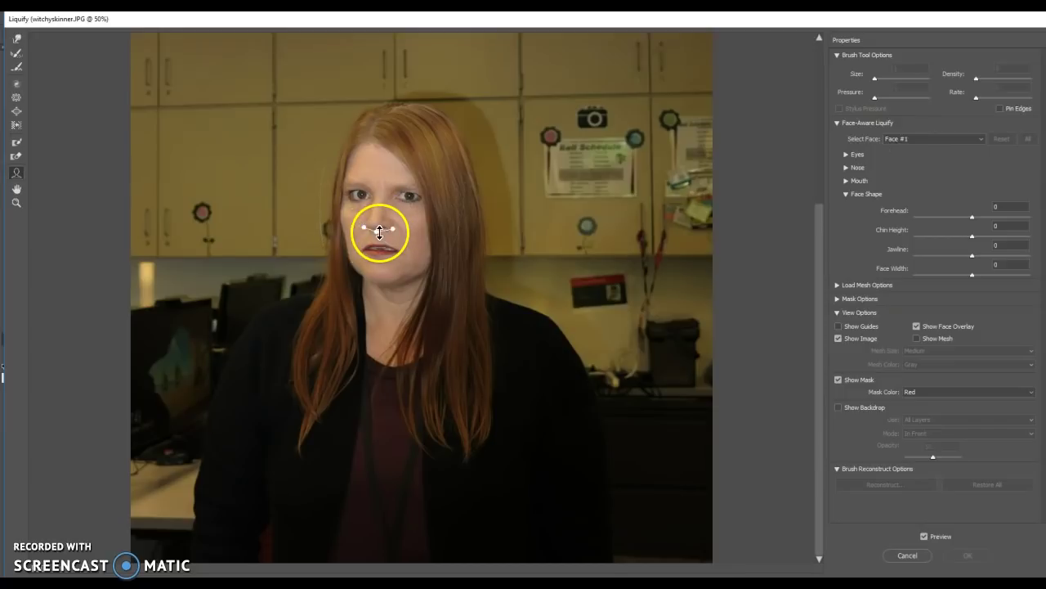
left_click_drag(377, 232, 377, 241)
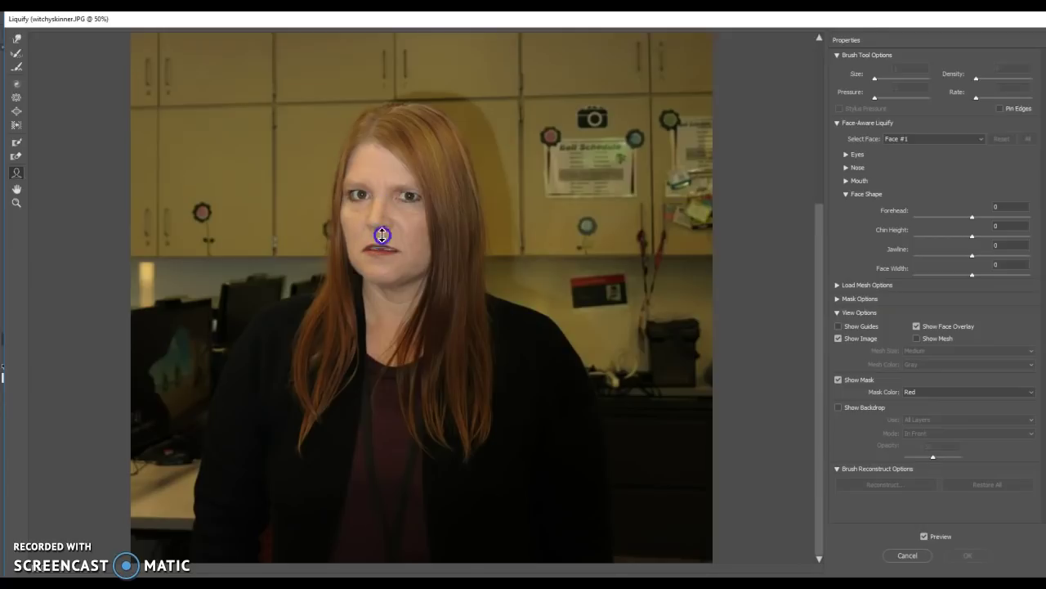
left_click_drag(380, 246, 381, 246)
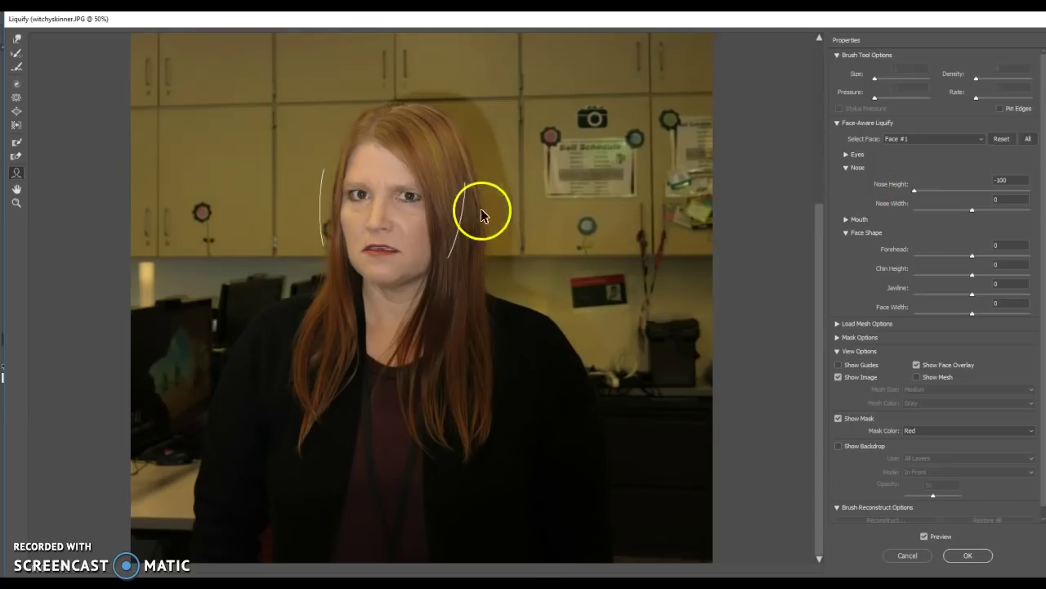
left_click_drag(395, 231, 406, 231)
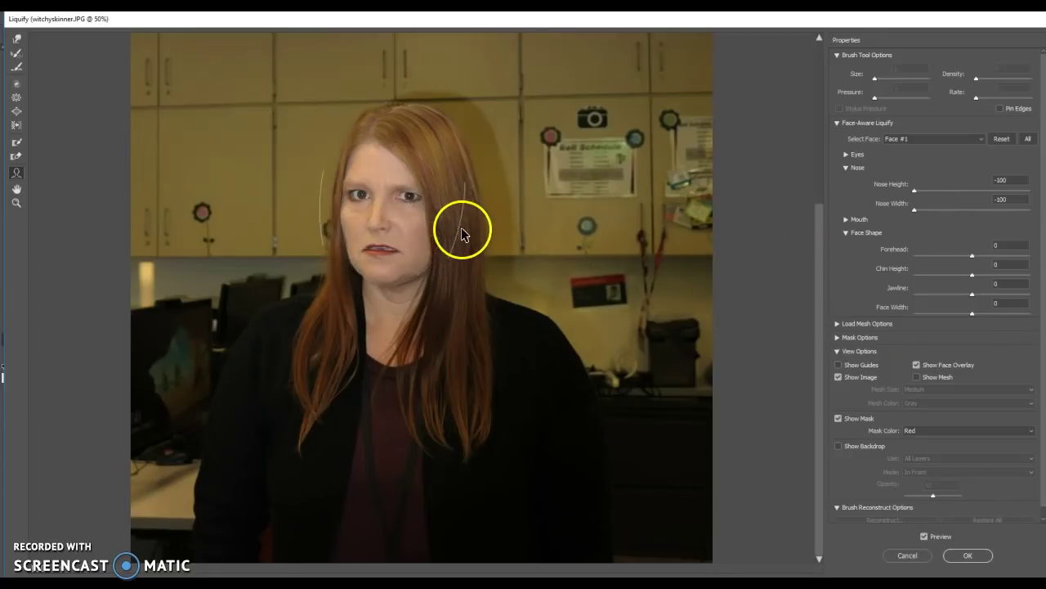
mouse_move(449, 226)
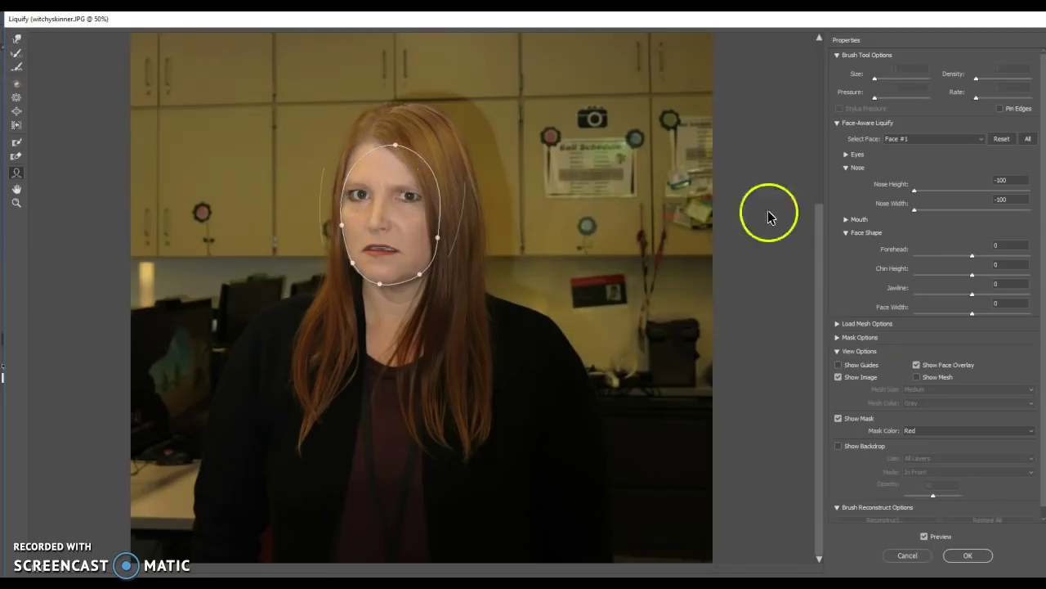
Step: Zoom closer, expand Eyes, and set Eye Size to 100 and left Eye Height to -100
left_click(11, 201)
left_click(402, 168)
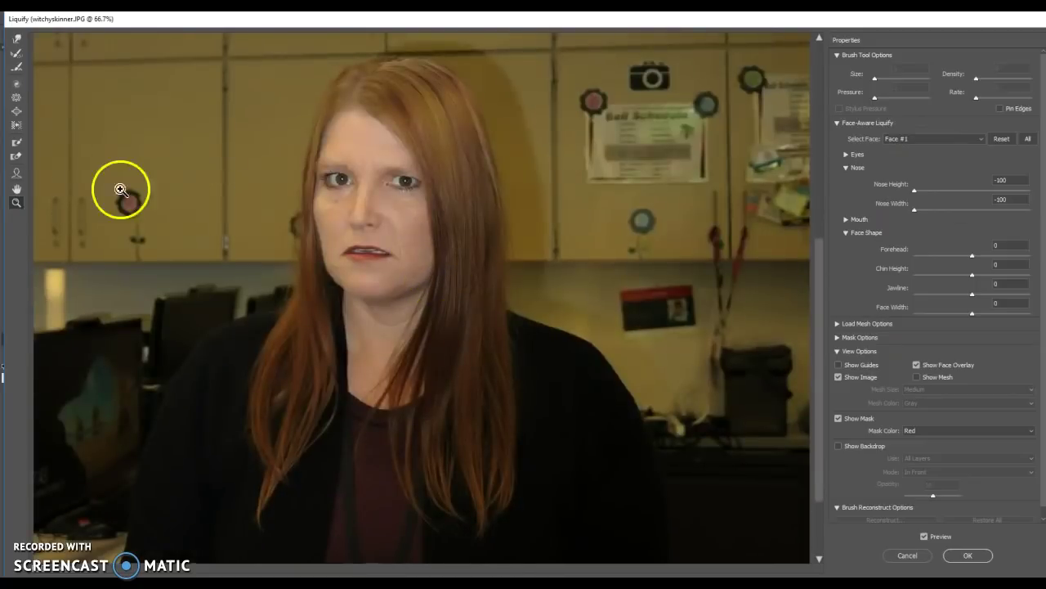
left_click(16, 172)
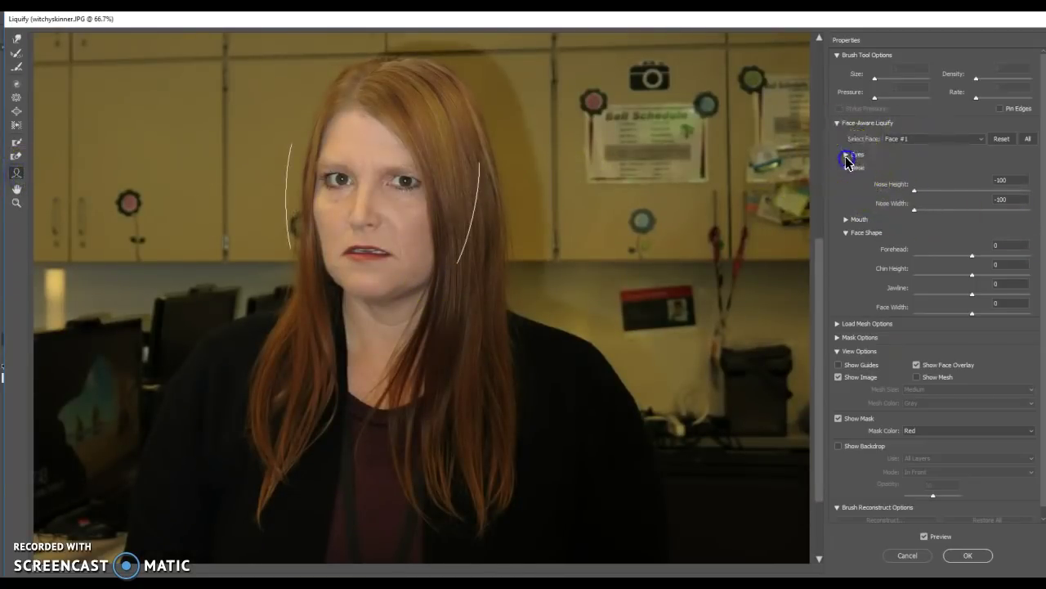
left_click(847, 157)
mouse_move(412, 177)
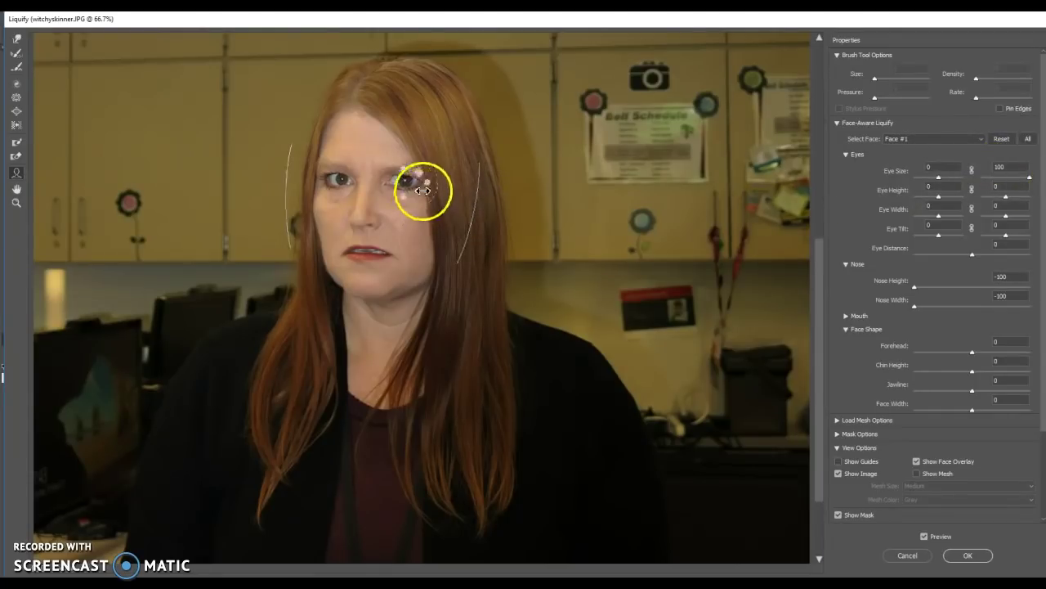
left_click_drag(329, 182, 299, 154)
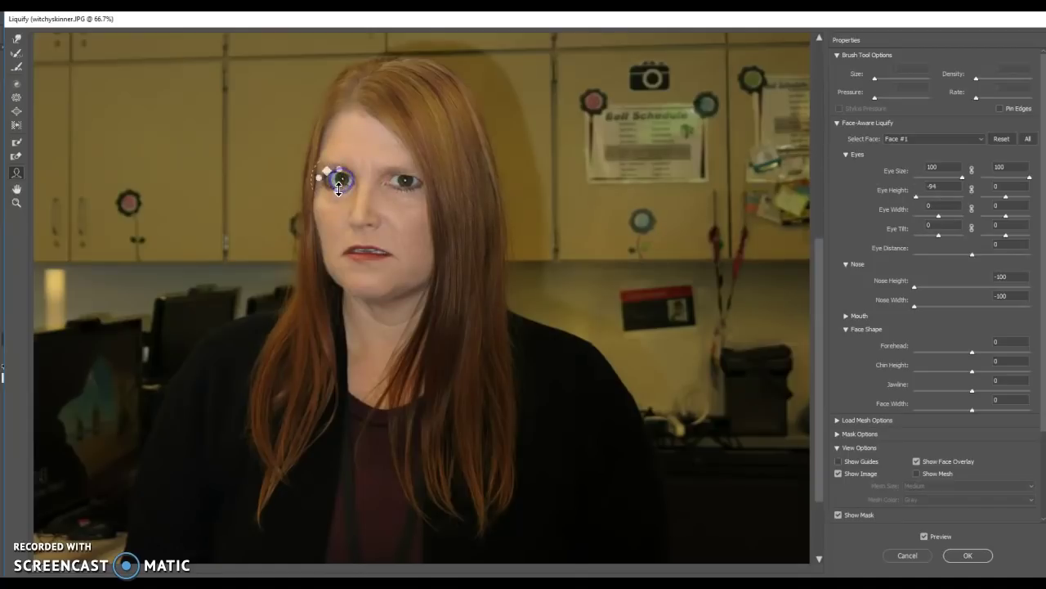
left_click(977, 218)
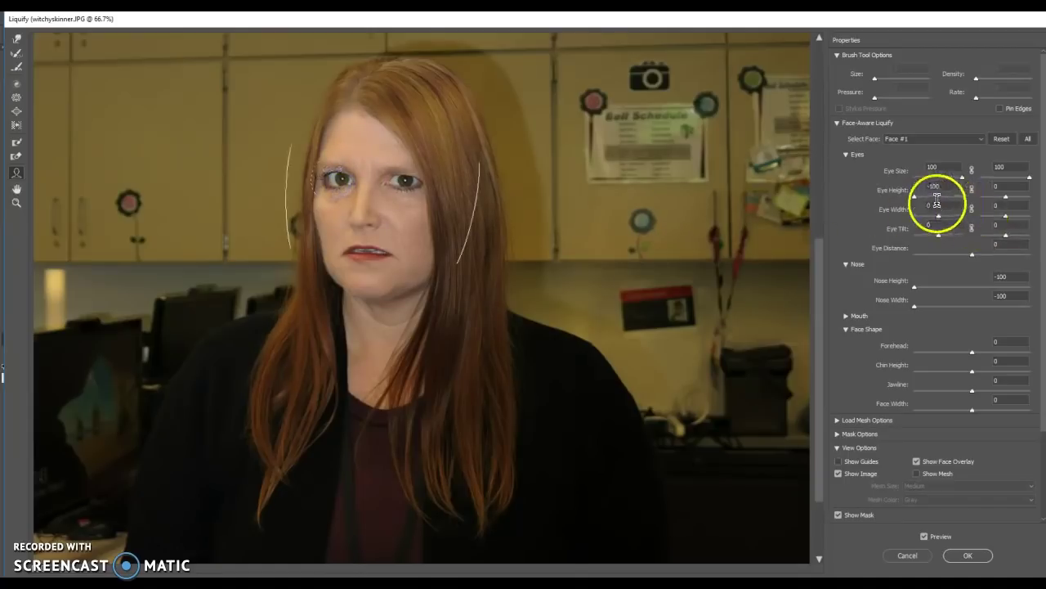
left_click_drag(916, 199, 998, 196)
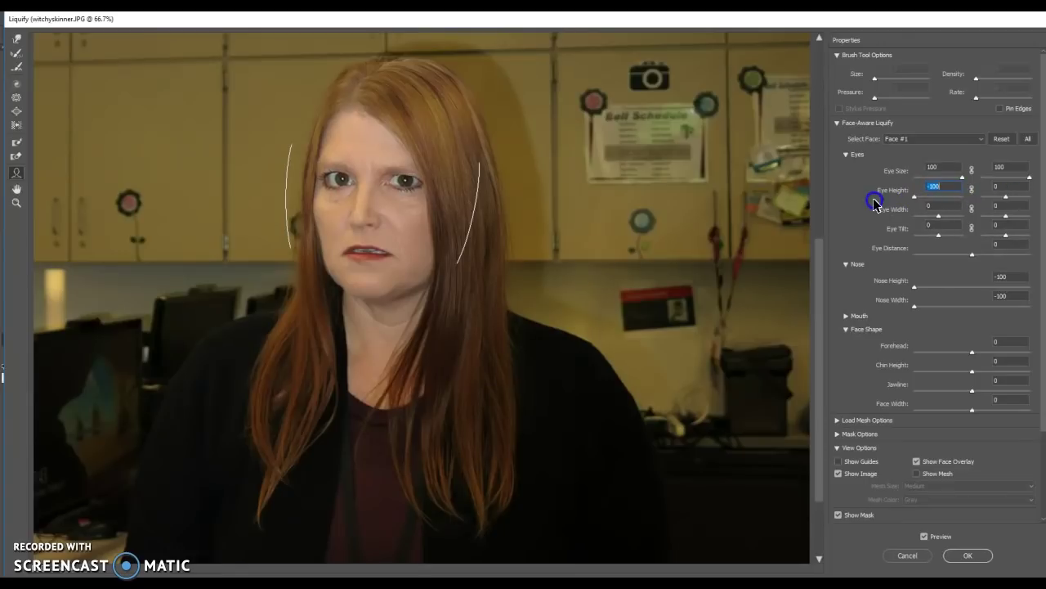
Step: Widen both eyes to an Eye Width of 100
left_click(999, 187)
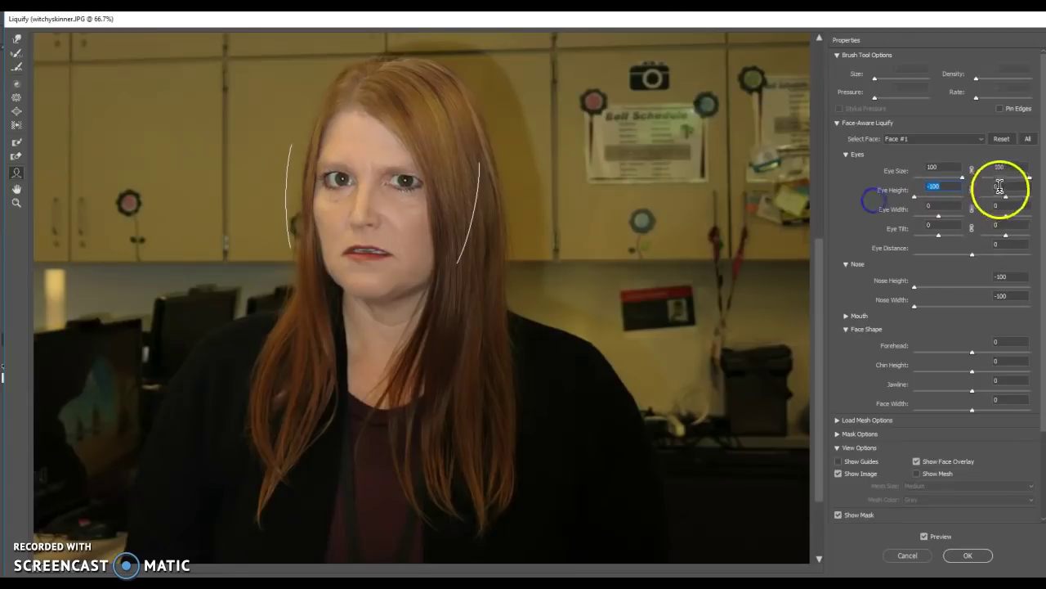
left_click(927, 223)
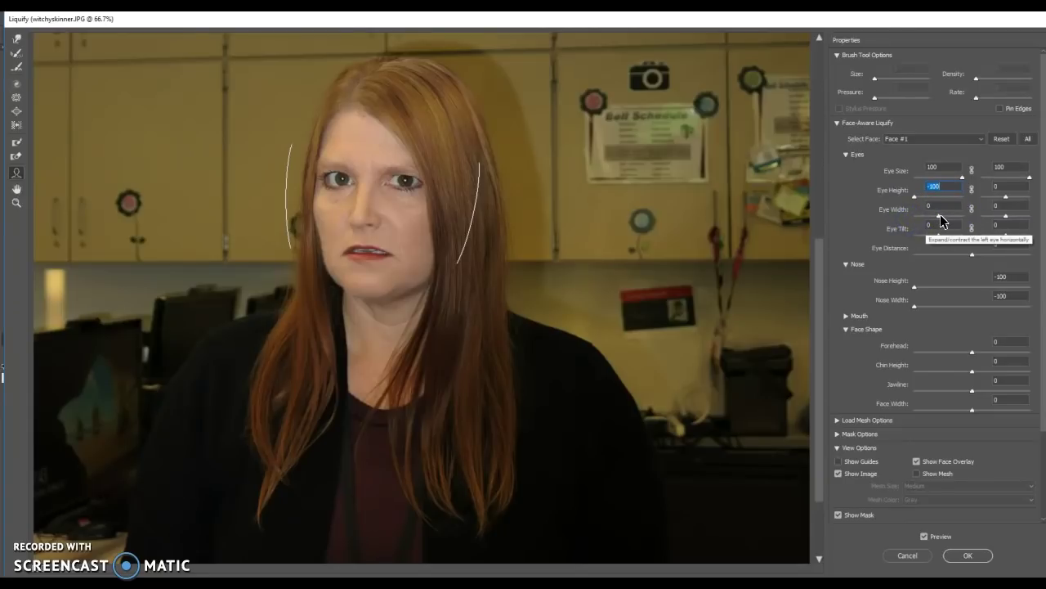
left_click_drag(937, 216, 920, 219)
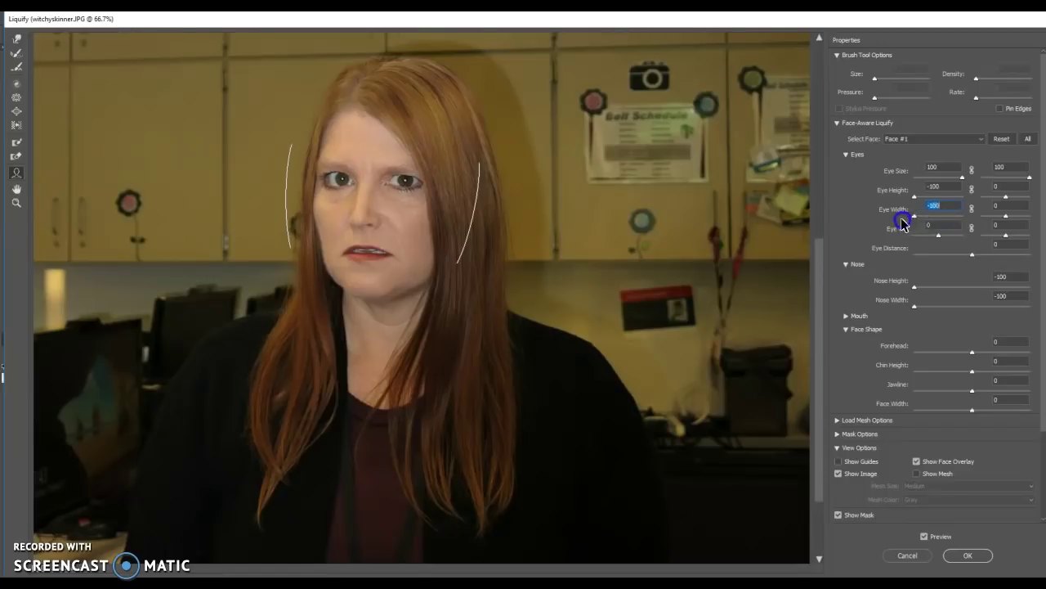
left_click_drag(1004, 215, 1028, 216)
left_click(942, 233)
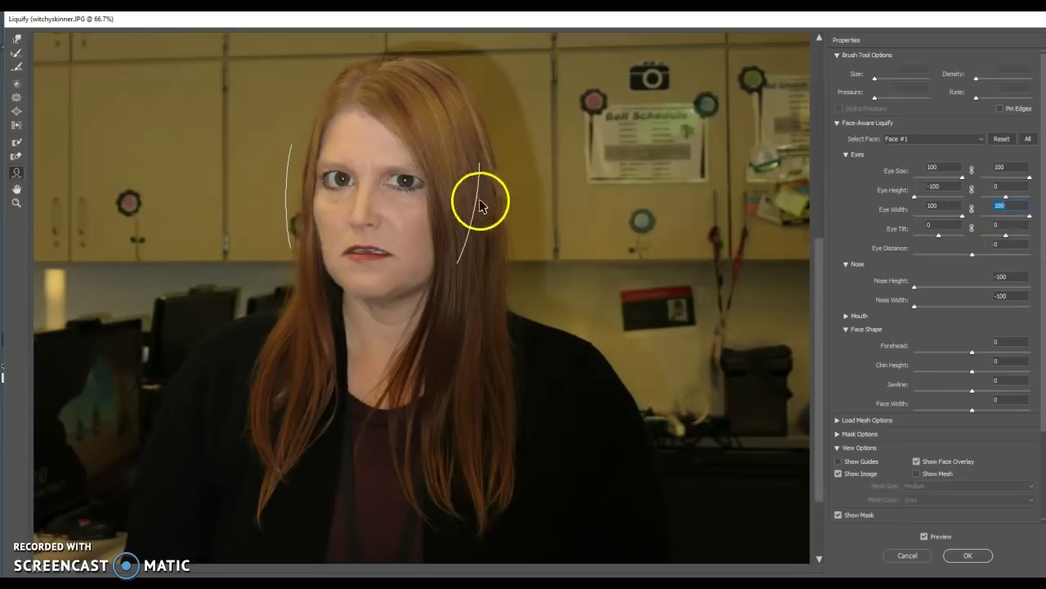
Step: Set right Eye Width to 89, Eye Tilt to 100 for both eyes, and Eye Distance to -100
left_click_drag(434, 176, 434, 183)
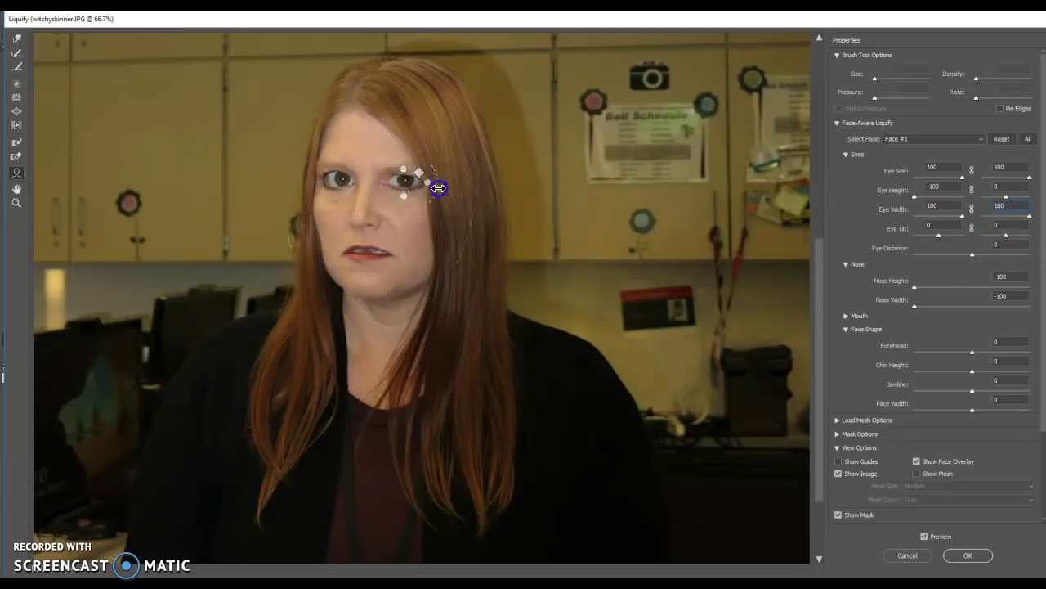
left_click_drag(938, 236, 880, 238)
mouse_move(971, 234)
left_mouse_down()
mouse_move(927, 227)
mouse_move(991, 233)
left_mouse_up()
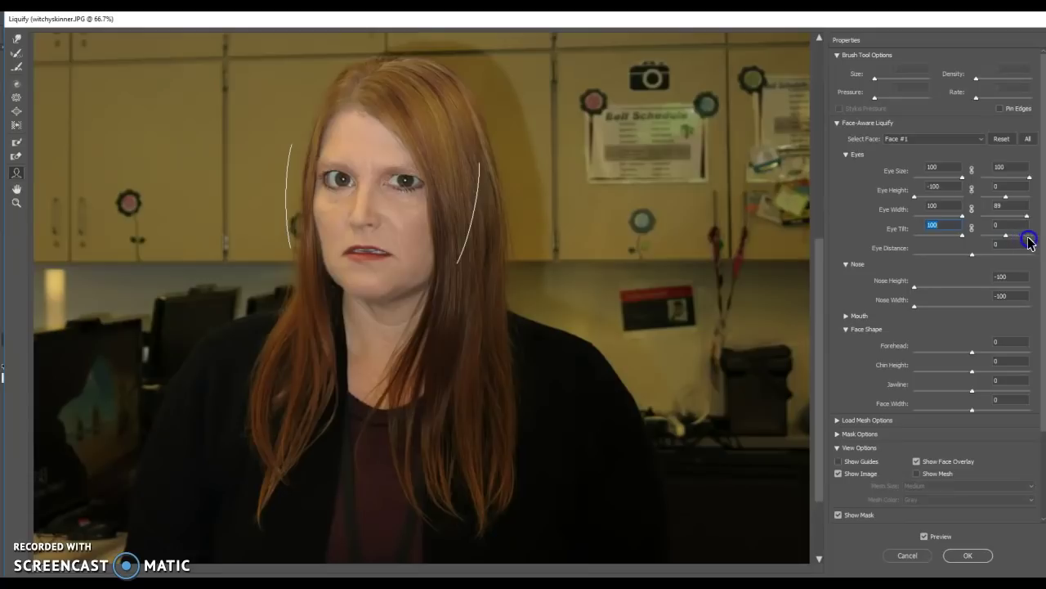
left_click_drag(1004, 236, 1021, 238)
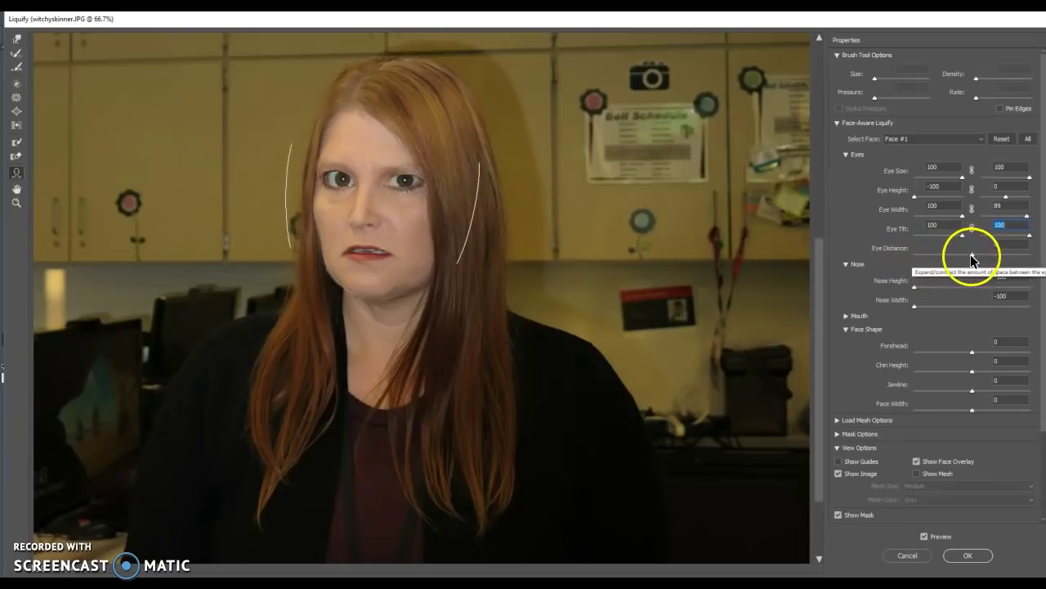
left_click_drag(972, 258, 912, 266)
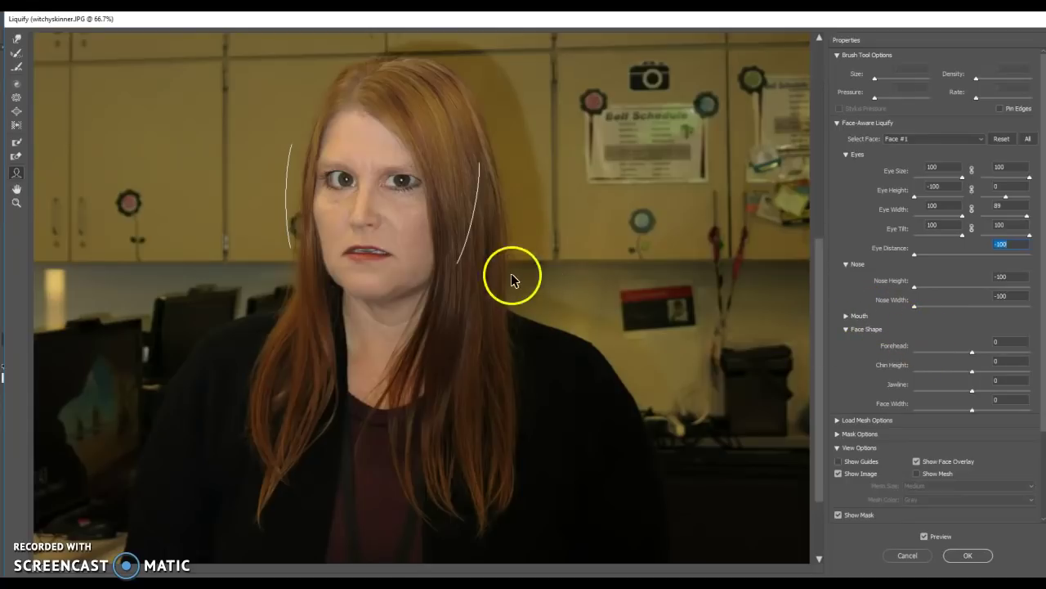
Step: Drag the face outline inward until Face Width reaches -100
mouse_move(439, 236)
left_click_drag(439, 235, 468, 238)
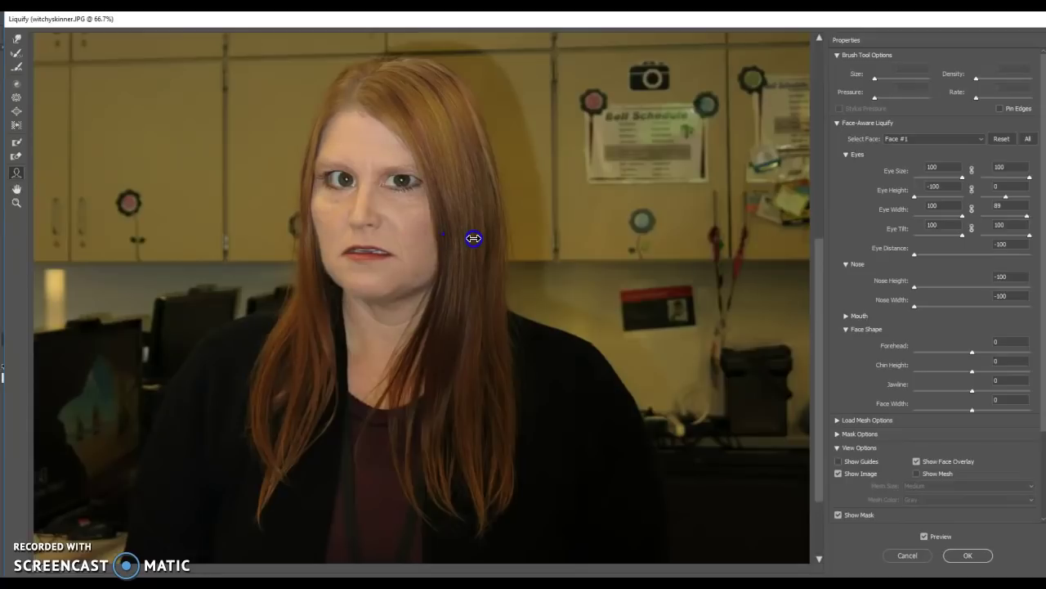
left_click_drag(462, 241, 403, 241)
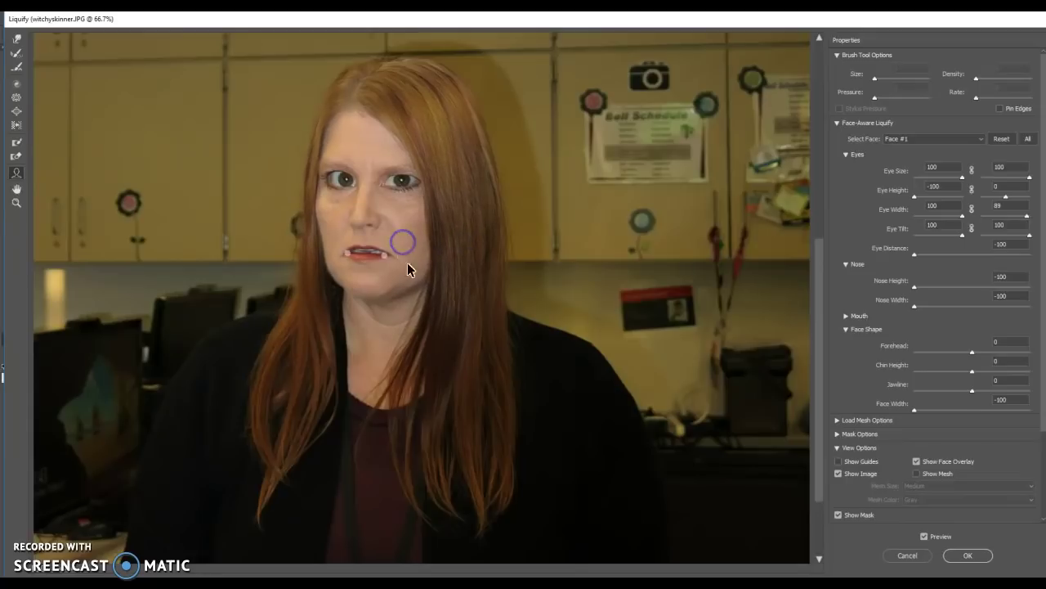
mouse_move(365, 261)
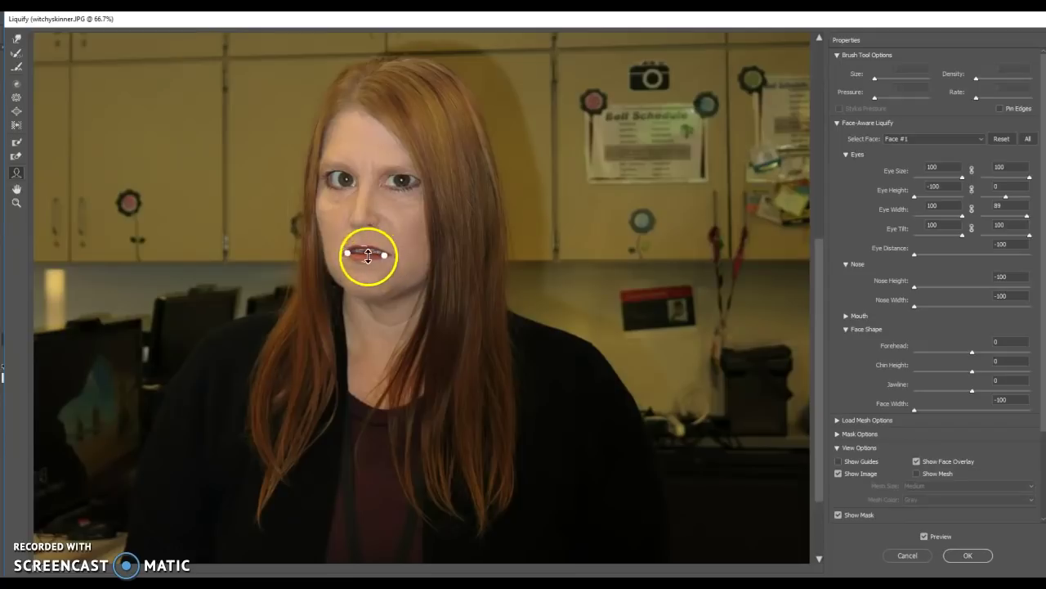
Step: Collapse Eyes and Nose, expand Mouth, and turn the smile into a frown at -79
left_click(845, 154)
left_click(844, 155)
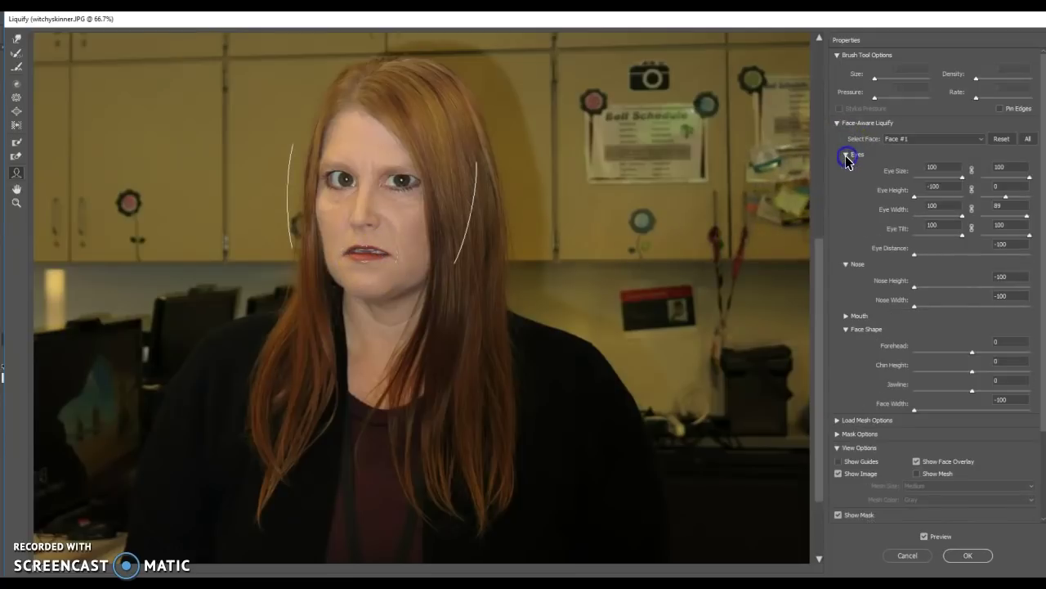
left_click(845, 154)
left_click(846, 168)
left_click(847, 182)
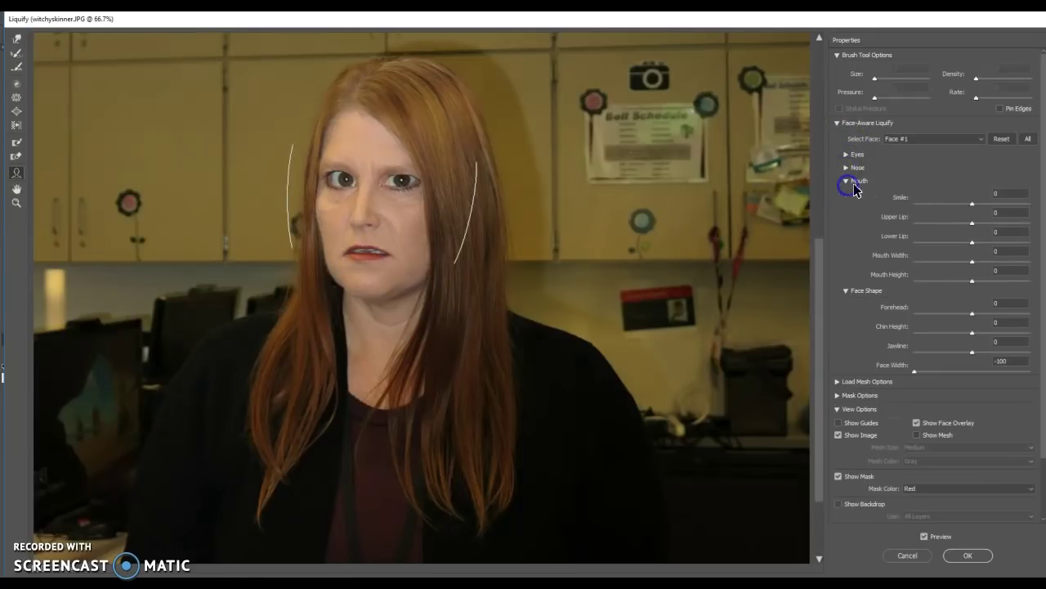
left_click(973, 204)
left_click_drag(984, 204, 926, 205)
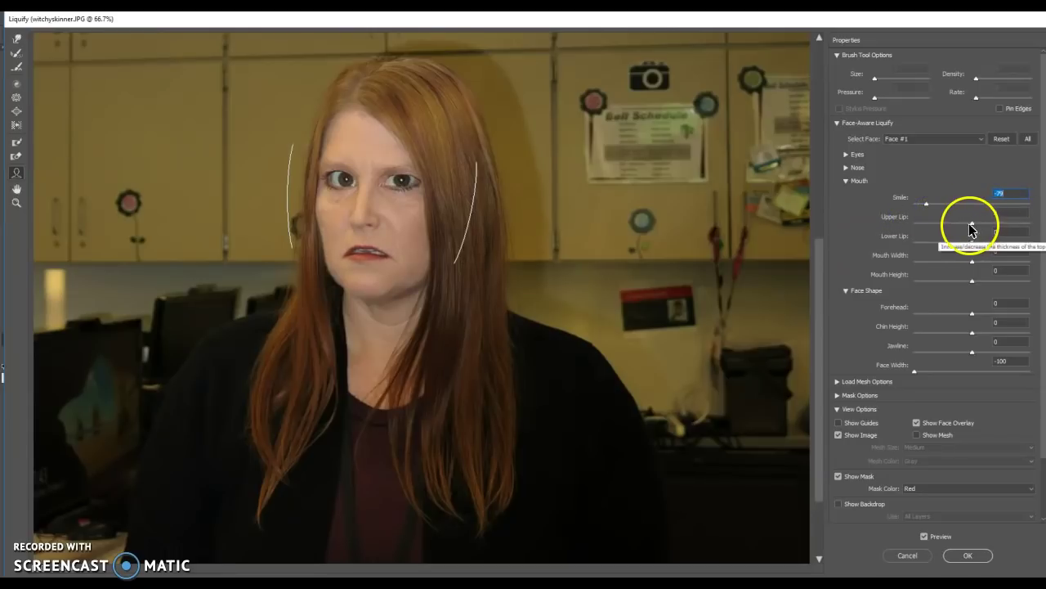
mouse_move(350, 255)
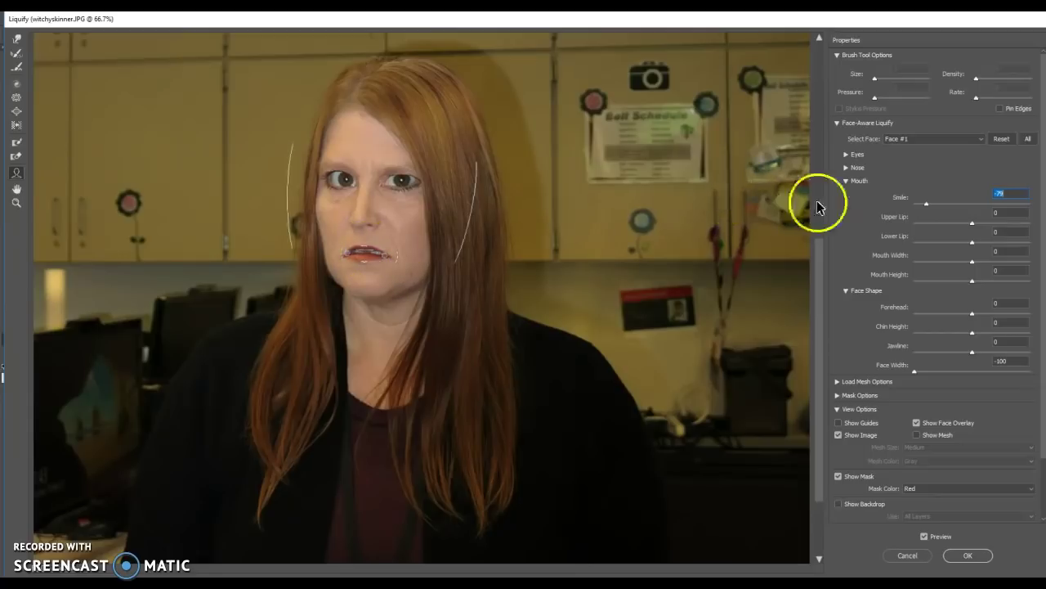
Step: Set Lower Lip -100, Mouth Width 100, Mouth Height -49, and Forehead 100
left_click(971, 244)
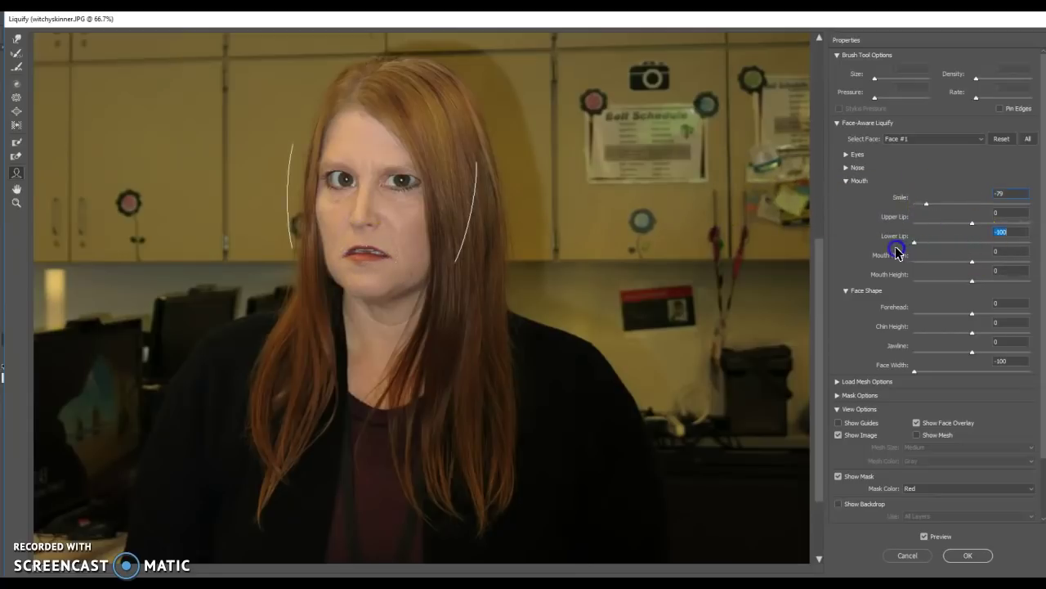
mouse_move(889, 250)
left_mouse_down()
mouse_move(995, 251)
mouse_move(883, 246)
left_mouse_up()
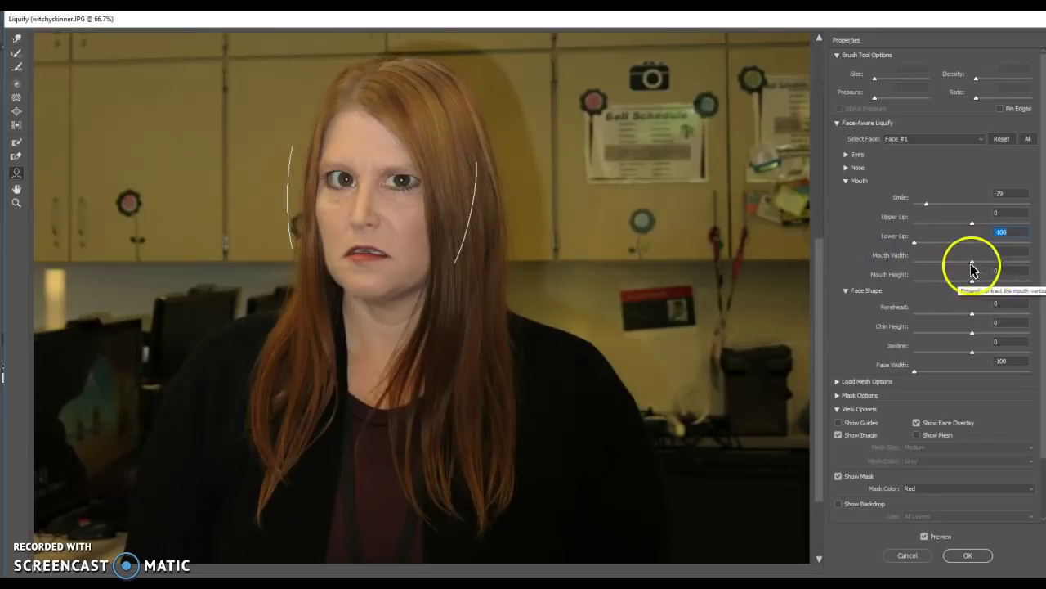
left_click_drag(971, 263, 1039, 261)
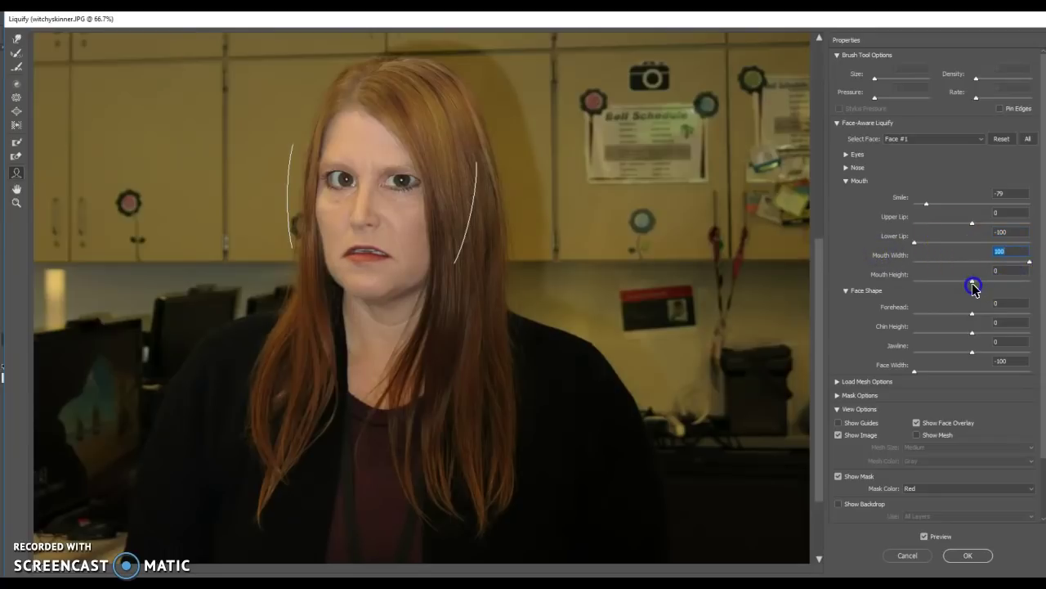
left_click_drag(972, 282, 936, 283)
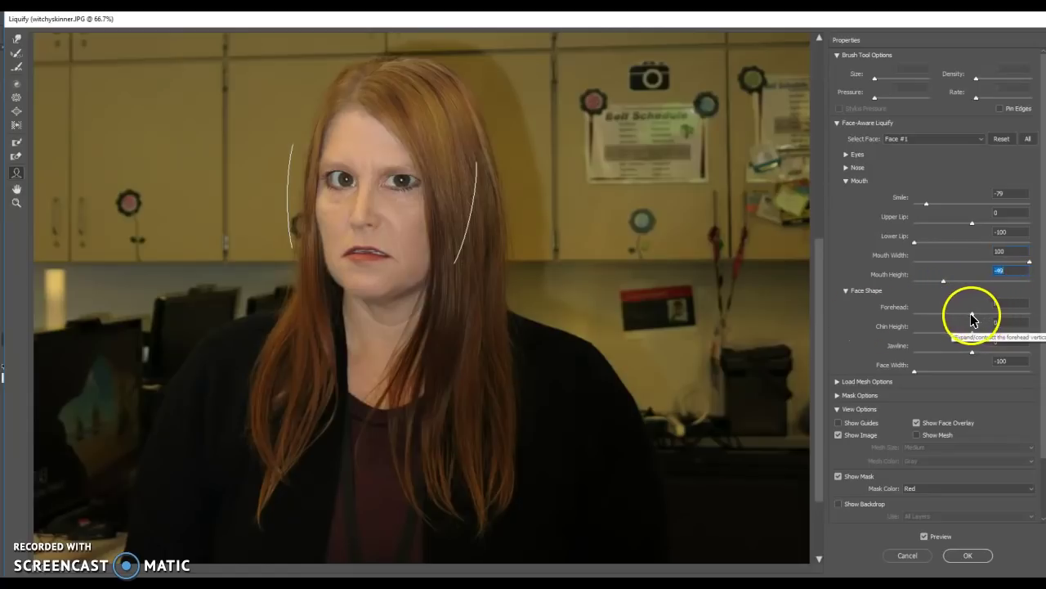
left_click_drag(972, 314, 1029, 317)
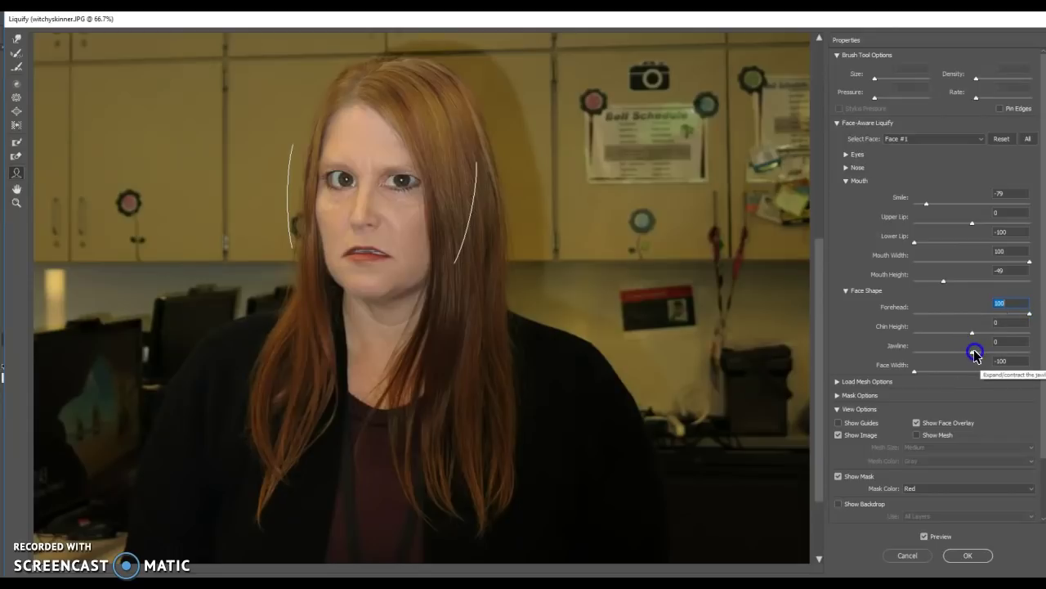
Step: Set Jawline to -62 and Chin Height to -100
left_click_drag(974, 353, 937, 360)
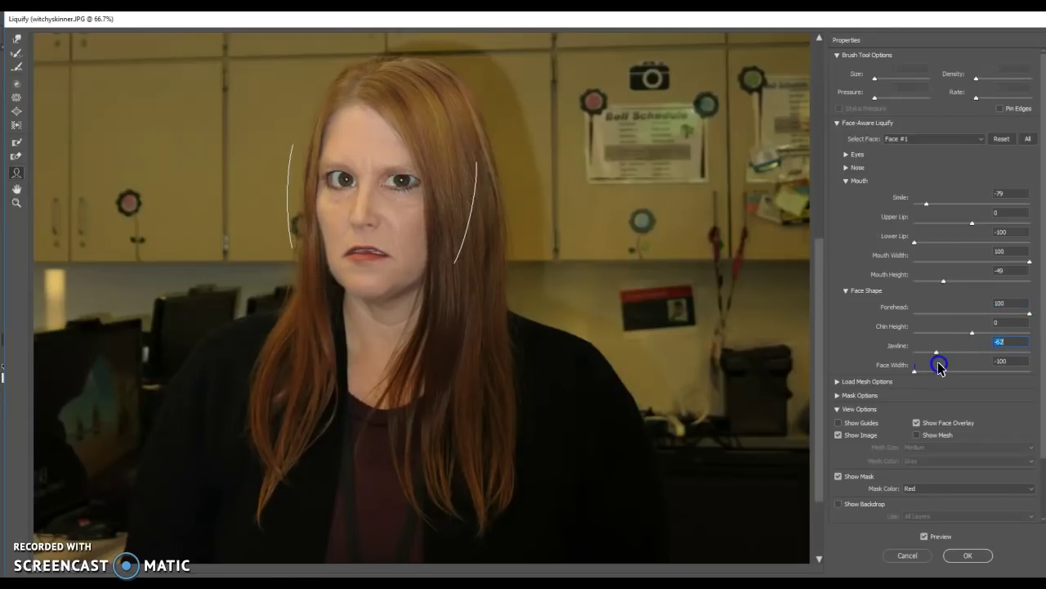
left_click(972, 333)
type("100")
key("Return")
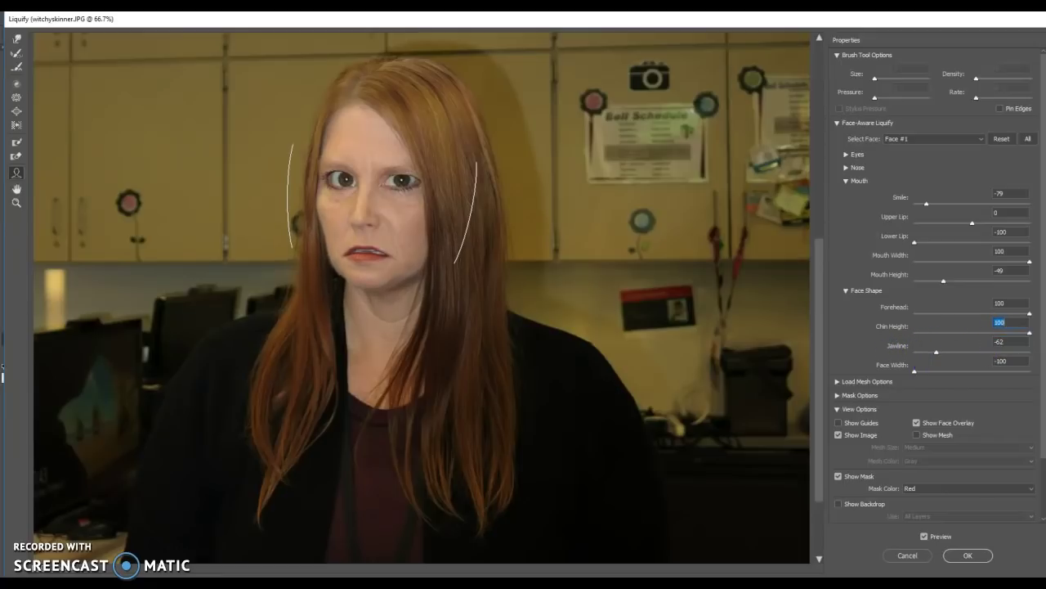
type("-100")
key("Return")
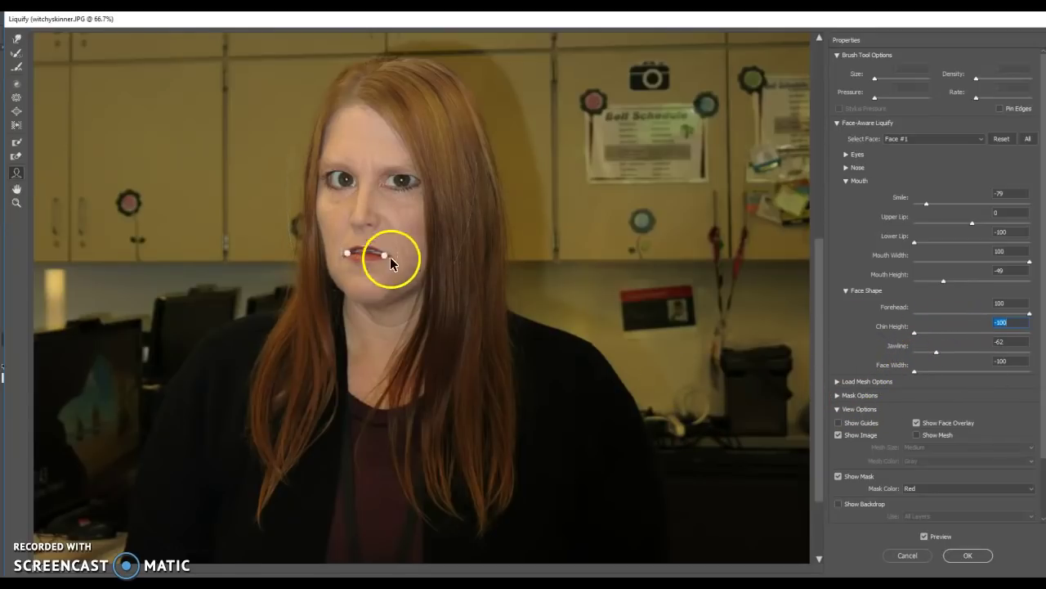
Step: Squint the right eye further by dragging its edge handle on the canvas
mouse_move(401, 186)
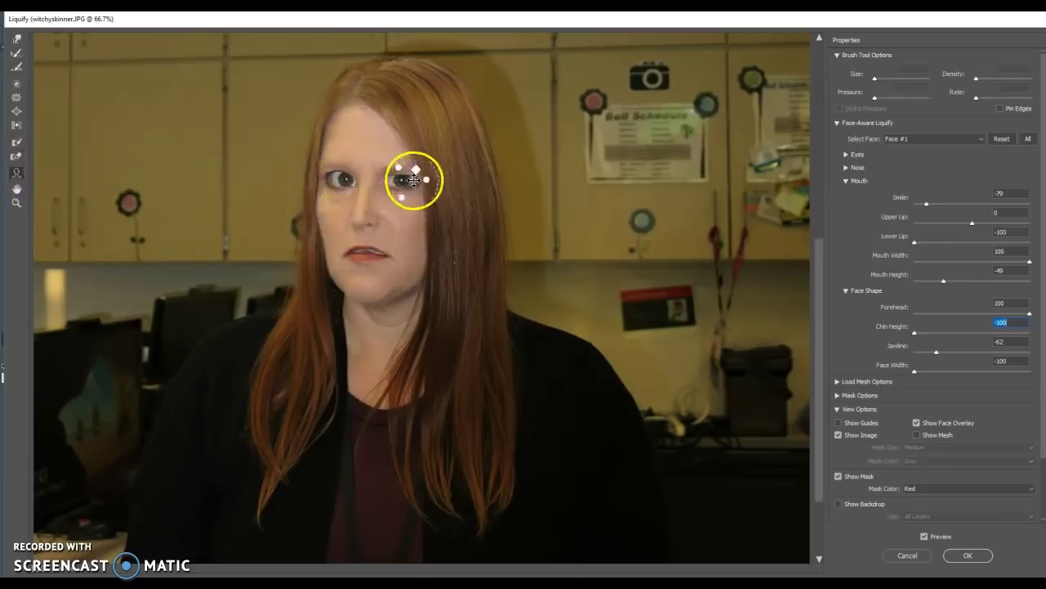
left_click_drag(415, 170, 389, 168)
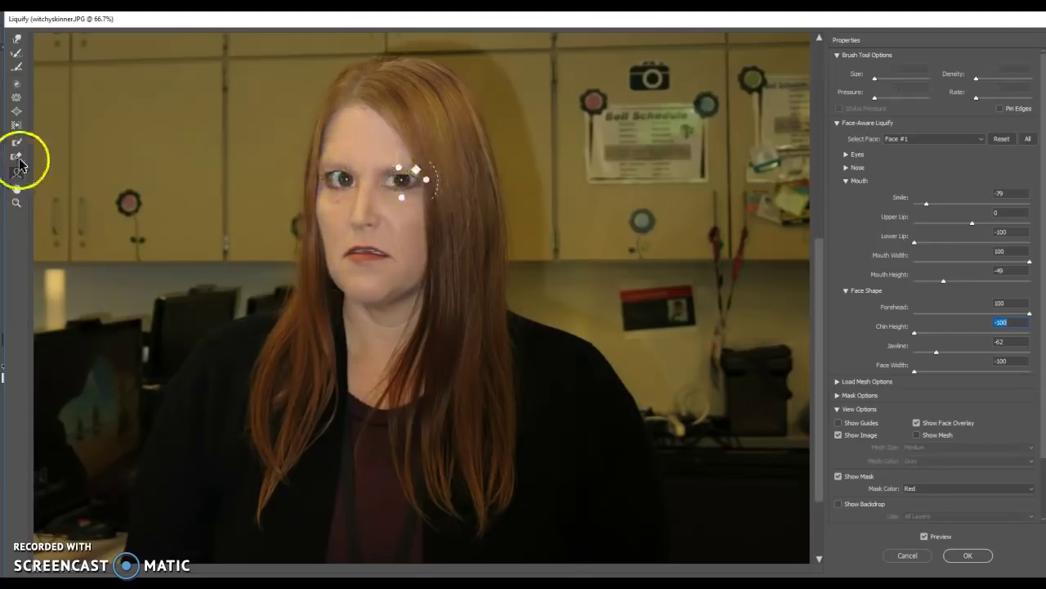
left_click(15, 201)
Step: Zoom in on the face and nudge the nose tip with a short Forward Warp stroke
left_click(362, 159)
scroll(484, 272, "down", 5)
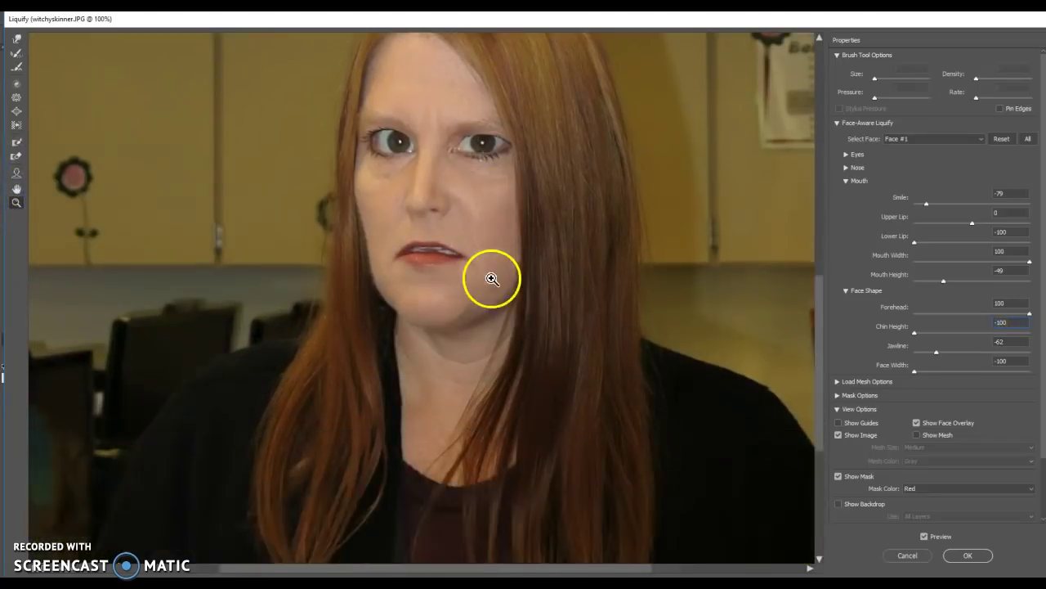
left_click(16, 40)
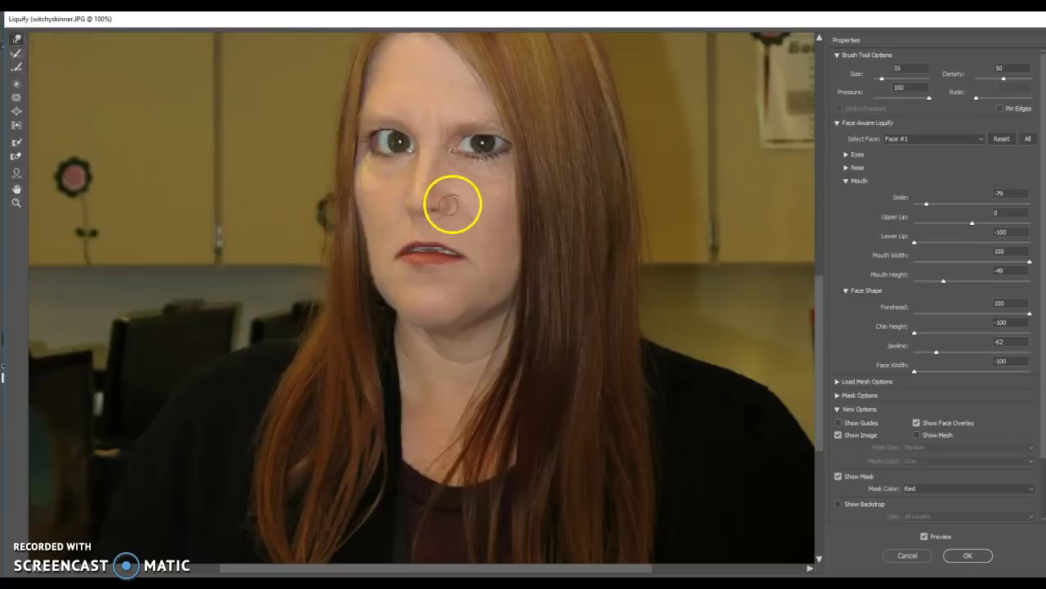
left_click_drag(419, 197, 417, 202)
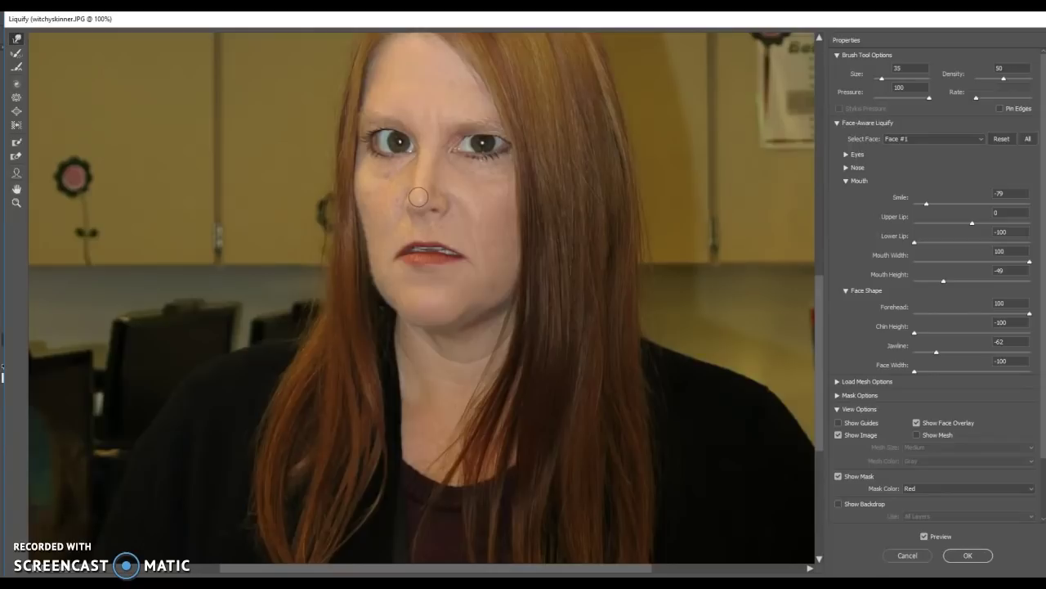
left_click(16, 55)
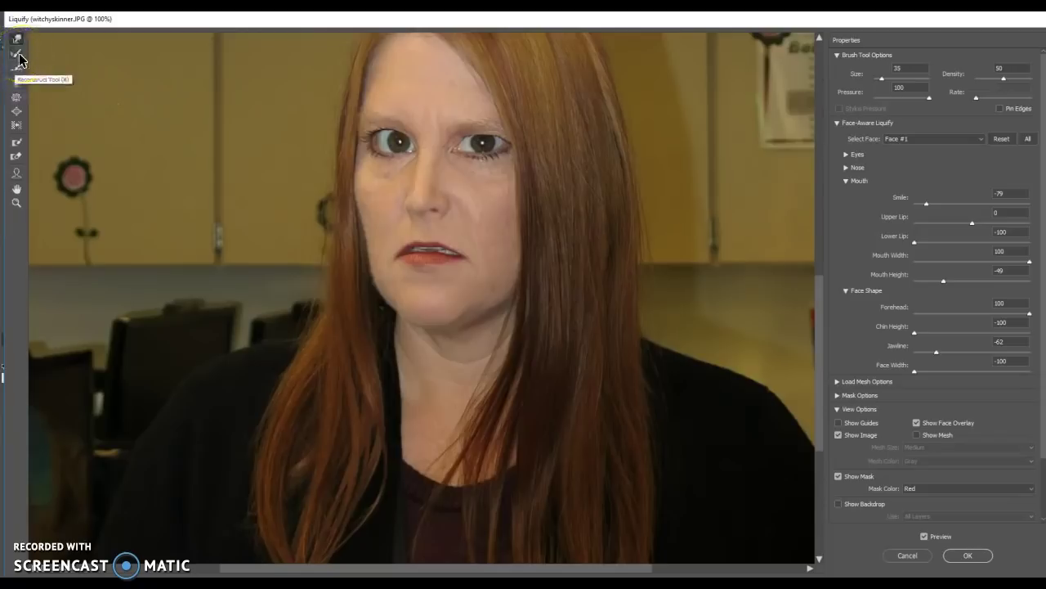
left_click(18, 98)
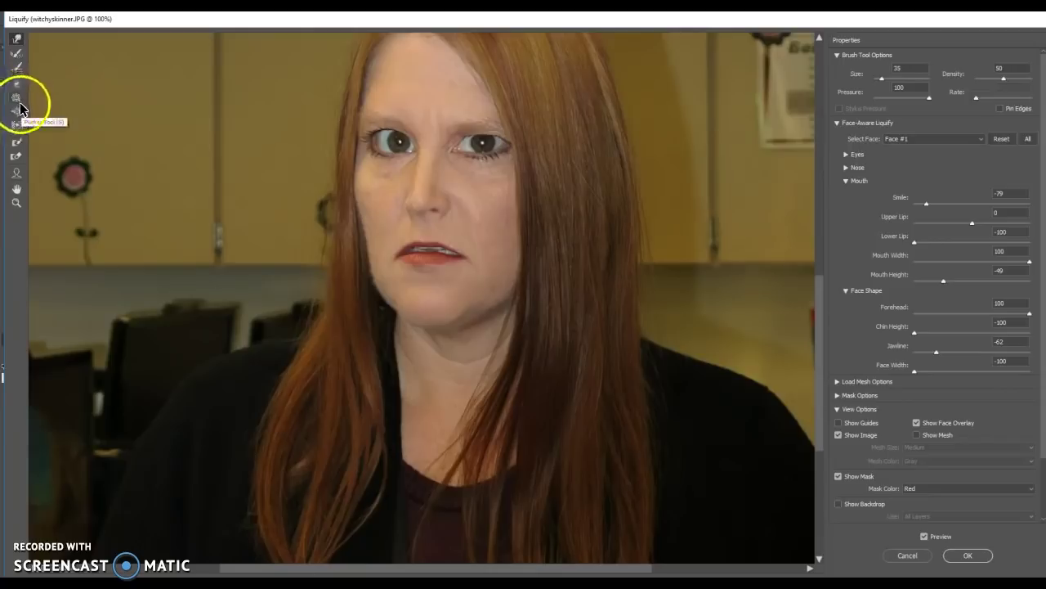
Step: Brush over the nose and the side of the face, warping the nose upward toward the eyes
left_click(17, 111)
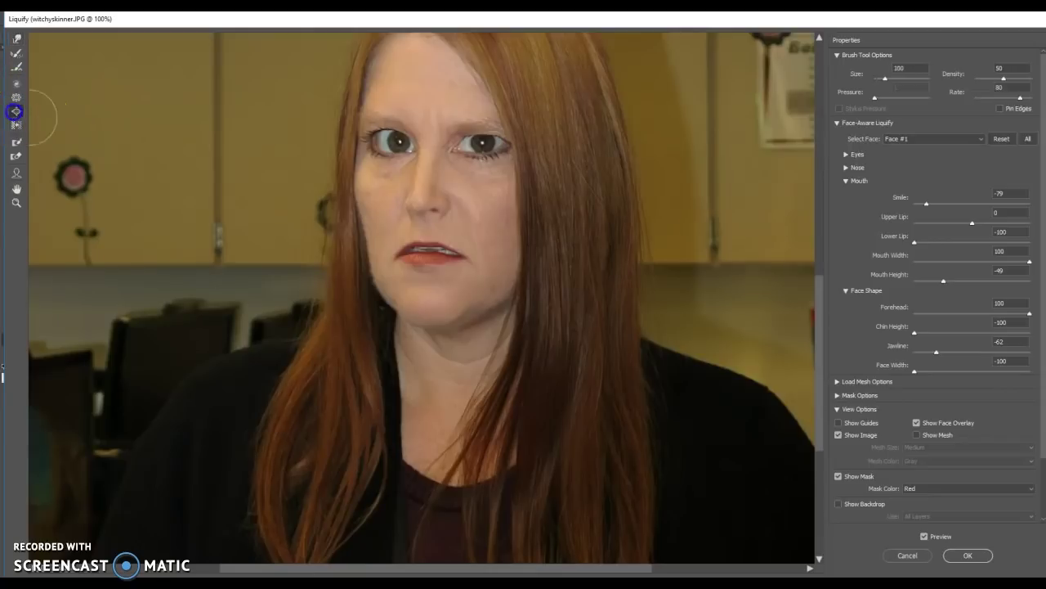
left_click(421, 198)
mouse_move(421, 199)
left_mouse_down()
mouse_move(430, 149)
mouse_move(426, 193)
left_mouse_up()
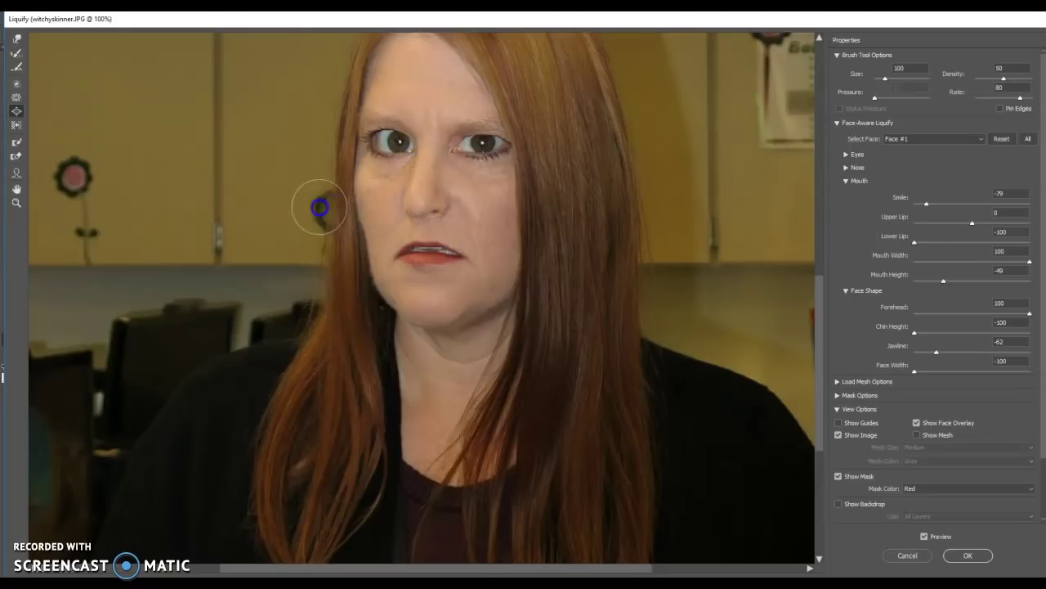
mouse_move(320, 207)
left_mouse_down()
mouse_move(410, 208)
mouse_move(289, 205)
mouse_move(327, 209)
left_mouse_up()
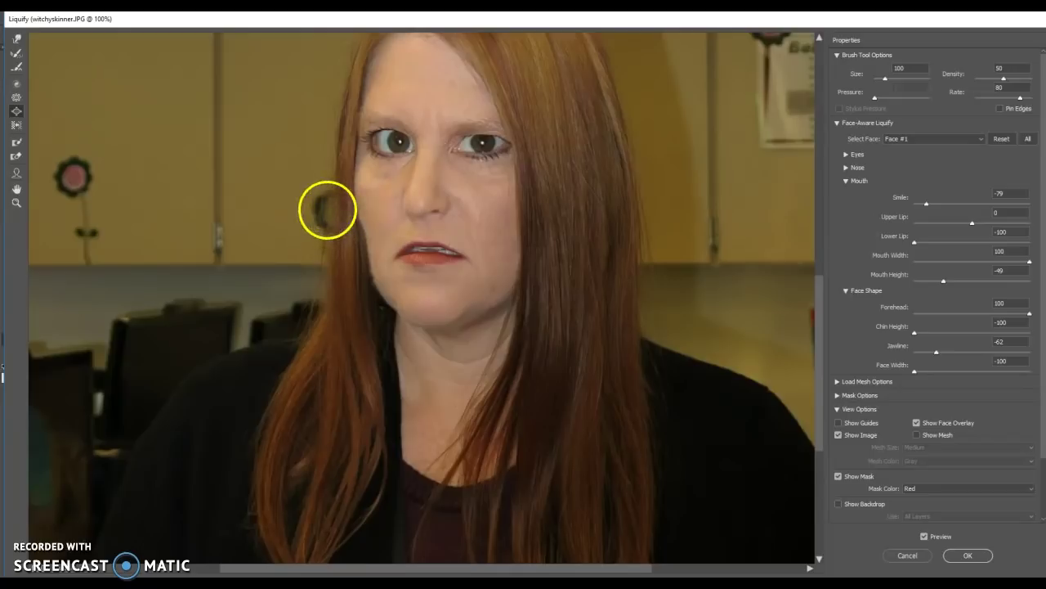
Step: Zoom out, switch liquify brushes, and drag the nose upward to narrow it
key("ctrl+space")
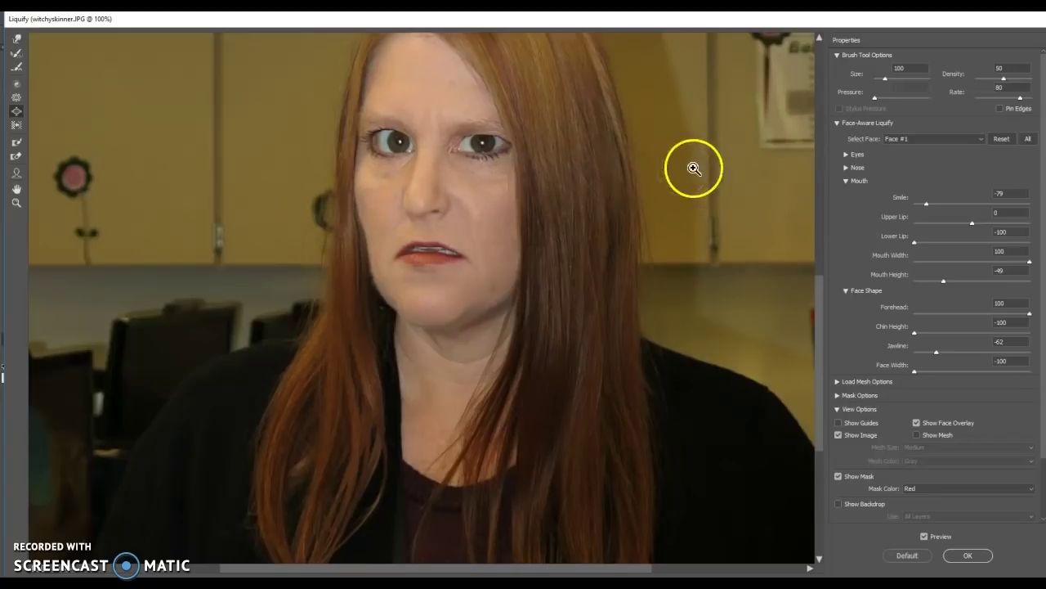
key("alt")
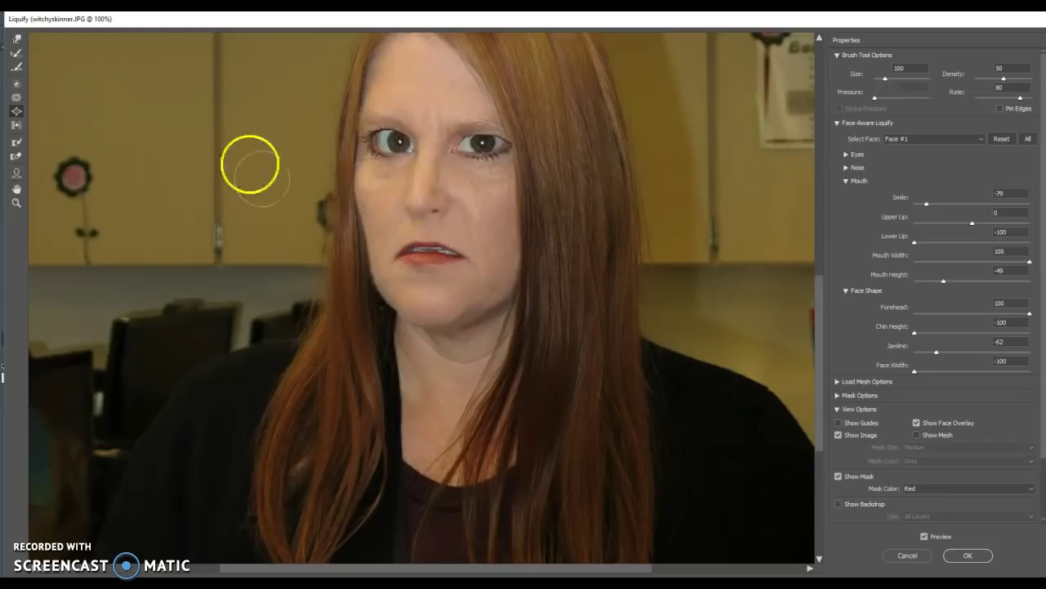
left_click(17, 97)
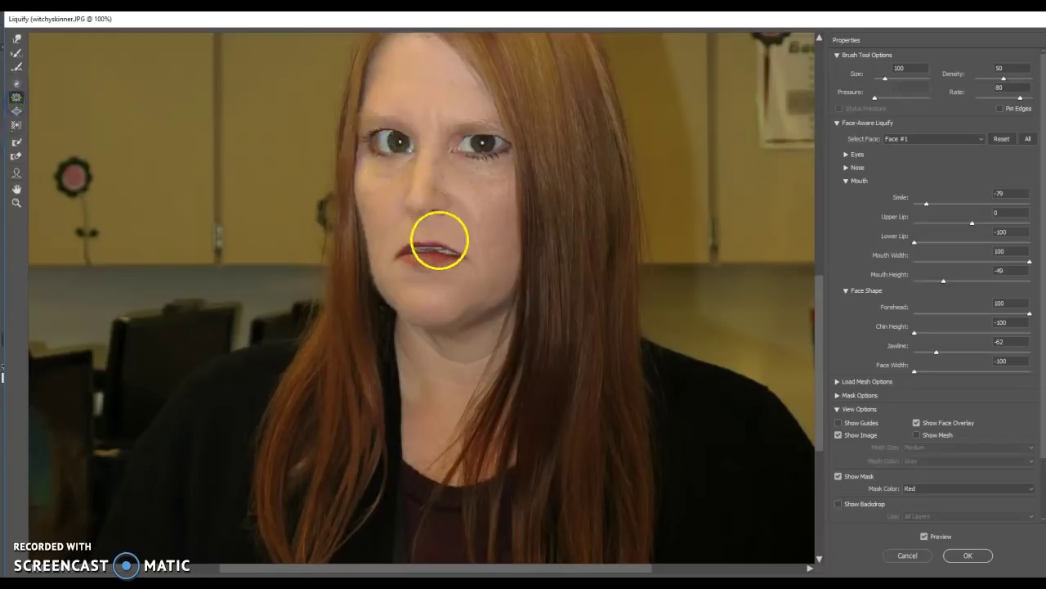
left_click(417, 193)
mouse_move(421, 190)
left_mouse_down()
mouse_move(431, 150)
mouse_move(511, 181)
mouse_move(519, 211)
mouse_move(493, 213)
mouse_move(428, 142)
left_mouse_up()
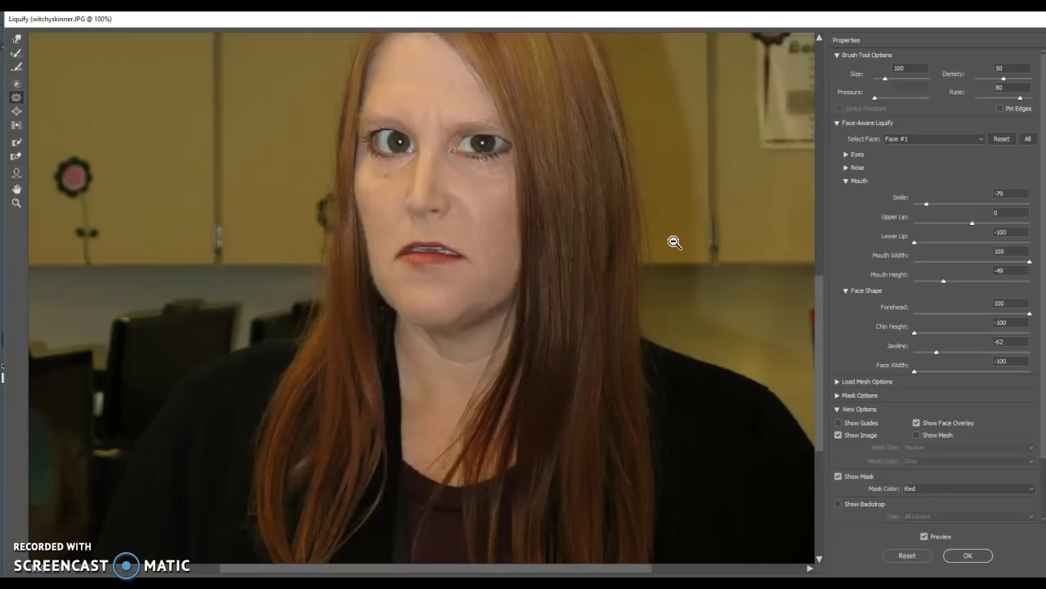
Step: Push the nose tip sideways with the Forward Warp tool (size 35, pressure 100) into a lopsided bend
left_click(15, 39)
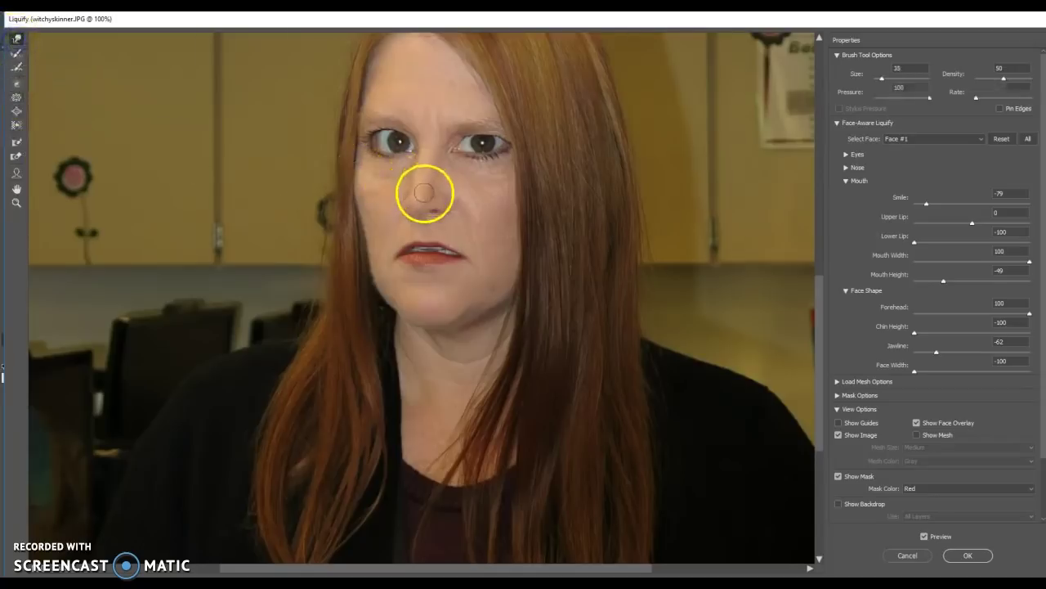
left_click_drag(422, 195, 416, 200)
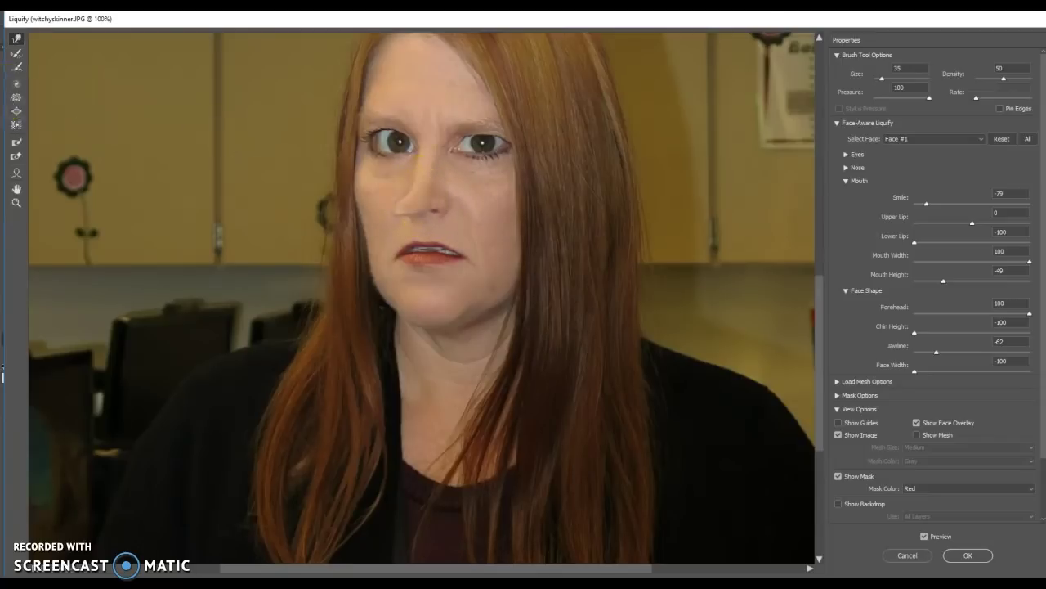
left_click(18, 56)
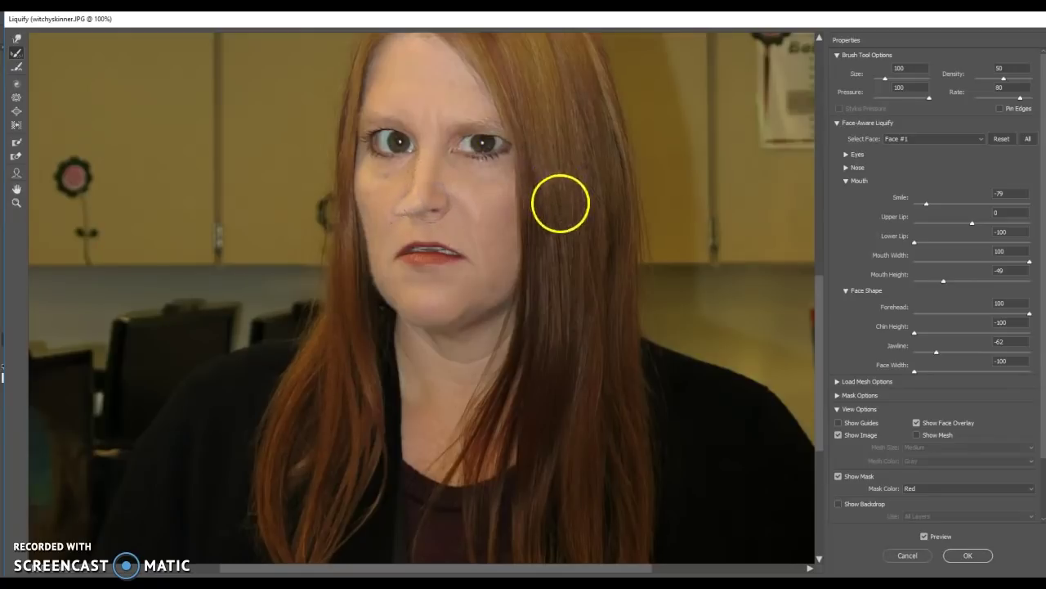
Step: Smooth the warped nose, compare it with the original face using Preview, and apply Liquify
left_click(18, 67)
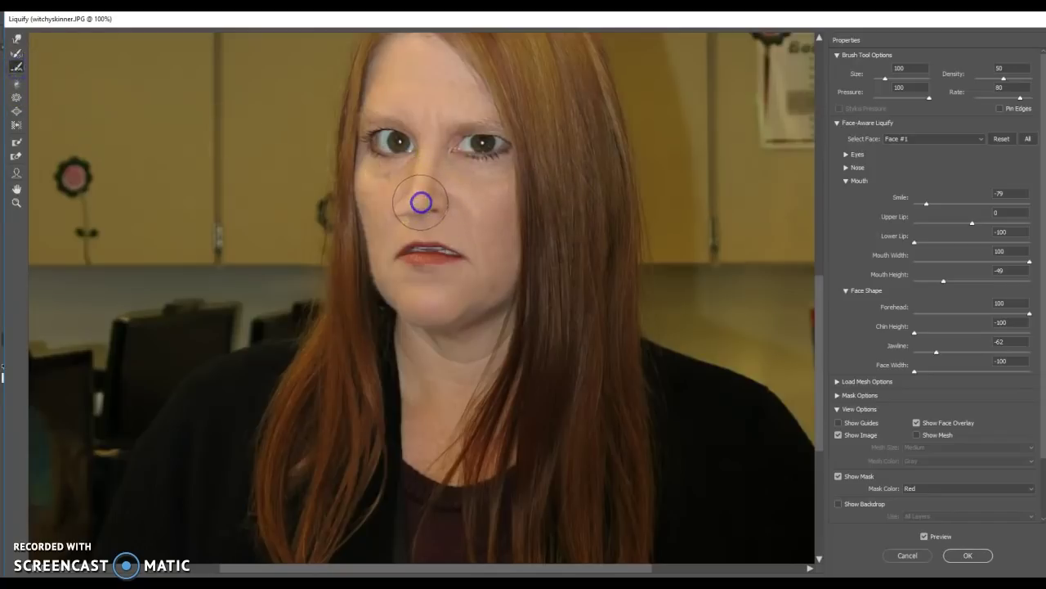
mouse_move(425, 181)
left_mouse_down()
mouse_move(412, 206)
mouse_move(507, 199)
mouse_move(445, 198)
left_mouse_up()
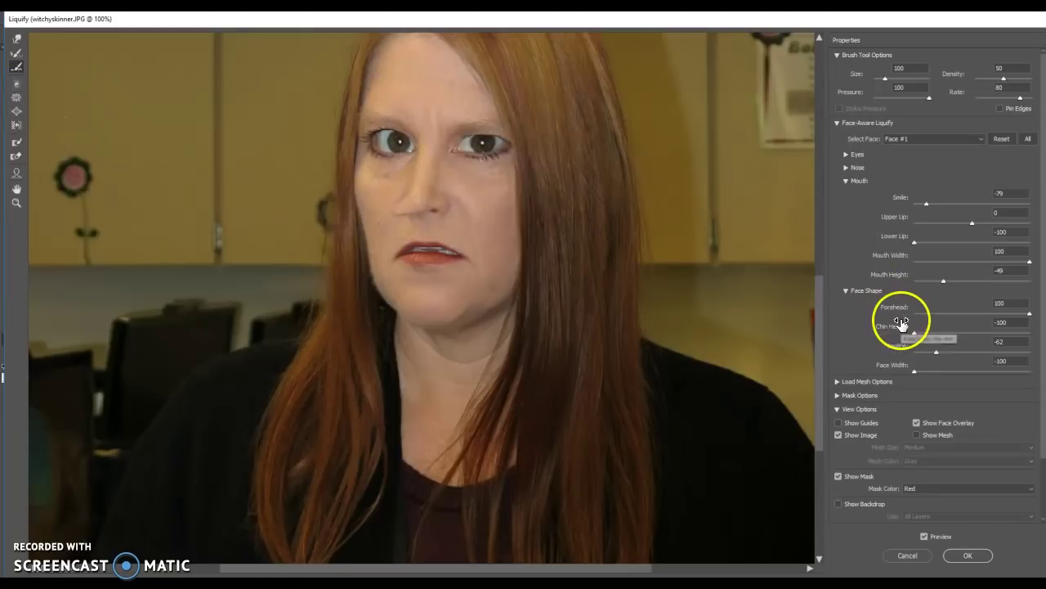
left_click(924, 537)
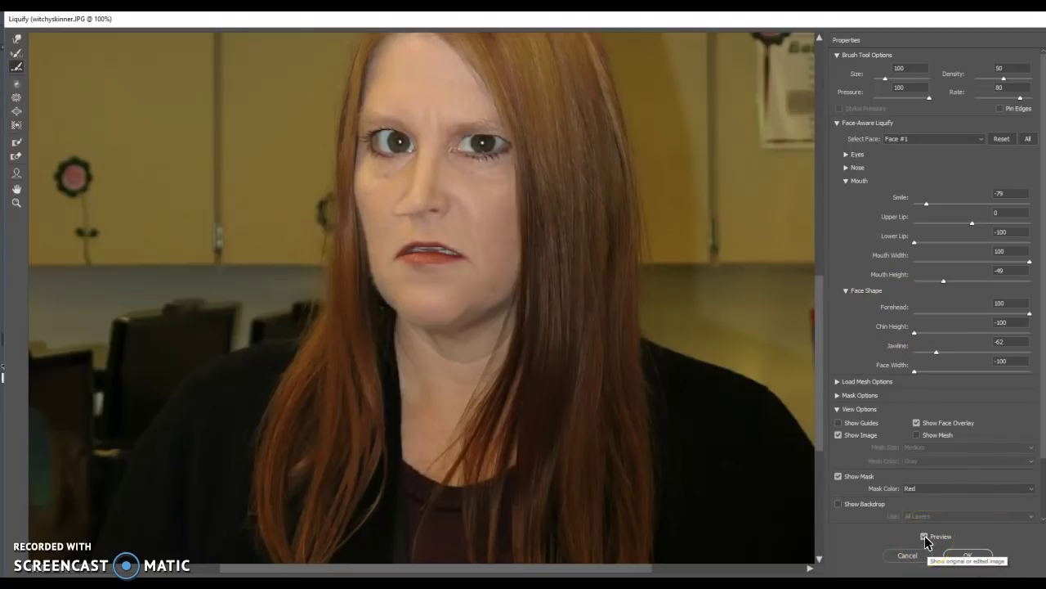
left_click(925, 538)
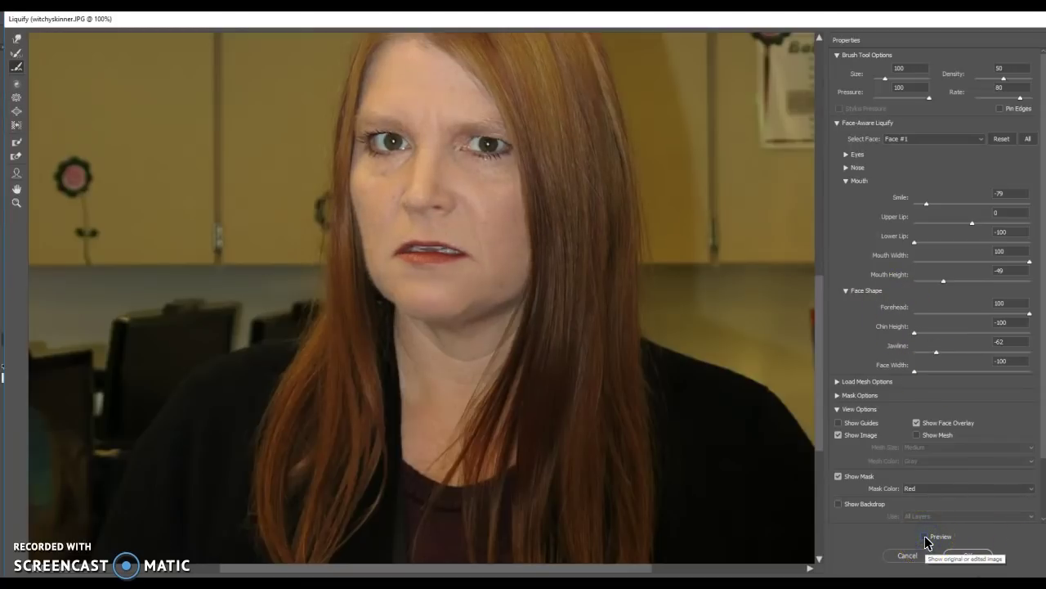
left_click(925, 537)
left_click(925, 537)
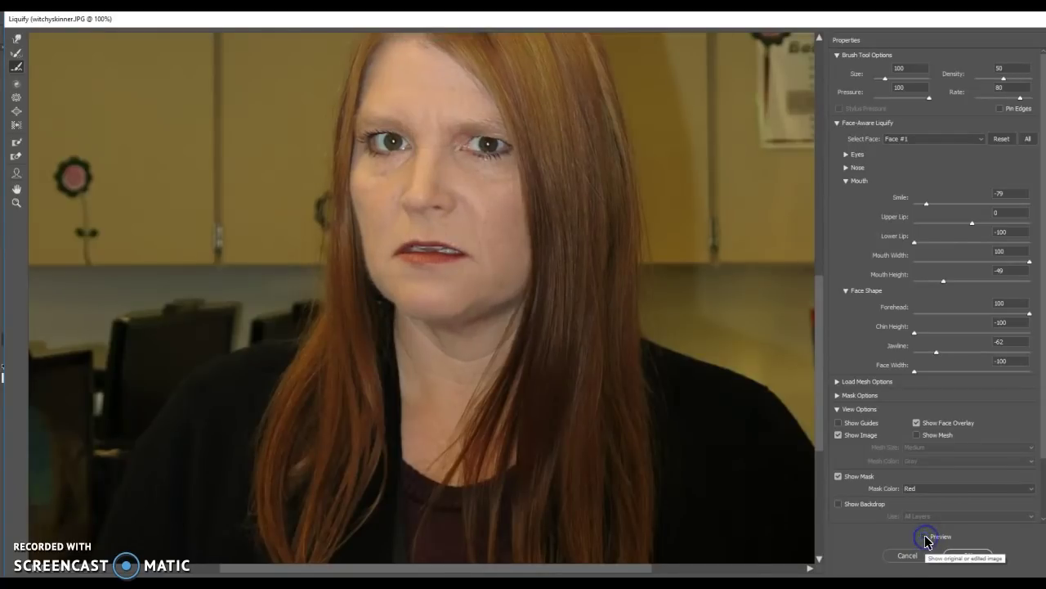
left_click(924, 538)
left_click(925, 537)
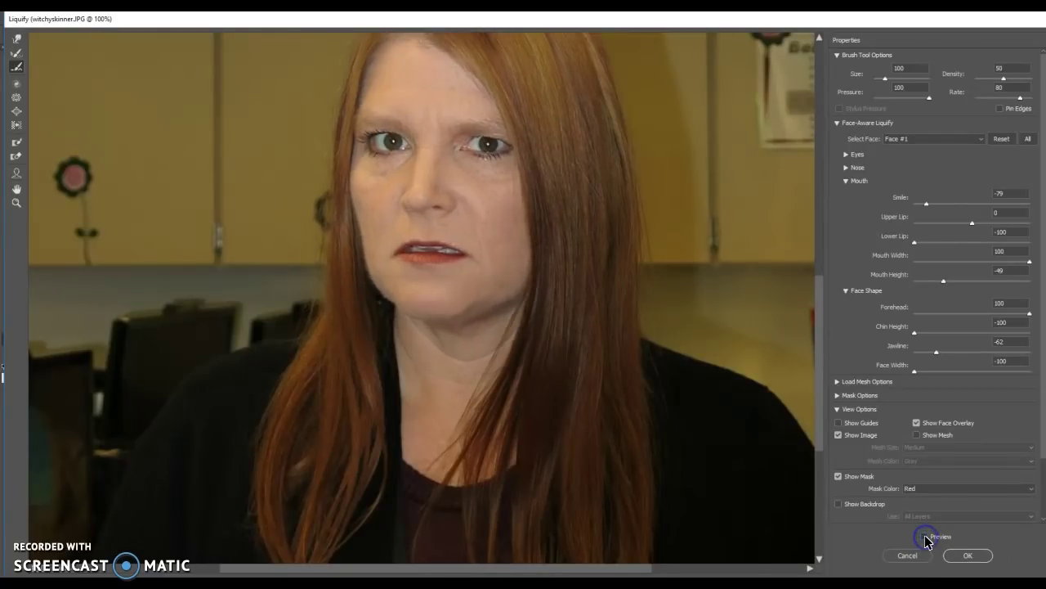
left_click(925, 538)
left_click(969, 555)
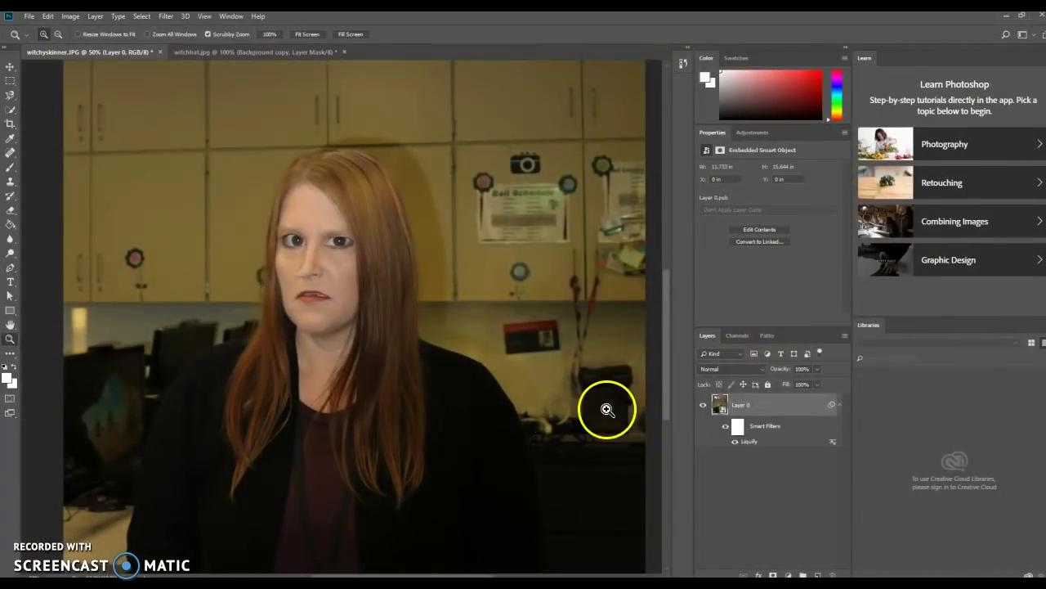
Step: Add a Curves adjustment layer above Layer 0 and pull its RGB curve slightly down
left_click(765, 430)
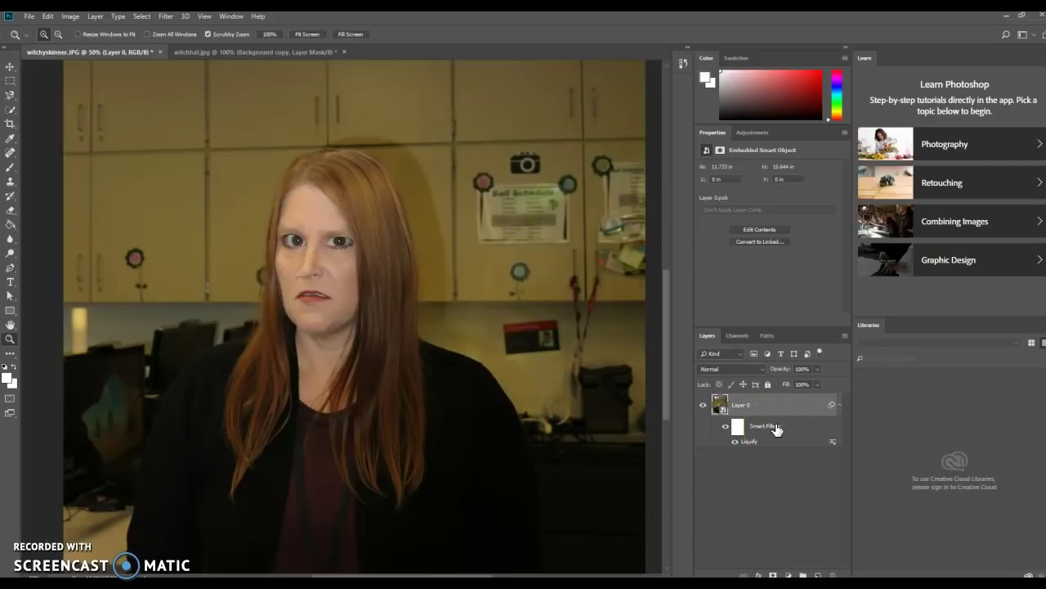
left_click(797, 543)
left_click(789, 572)
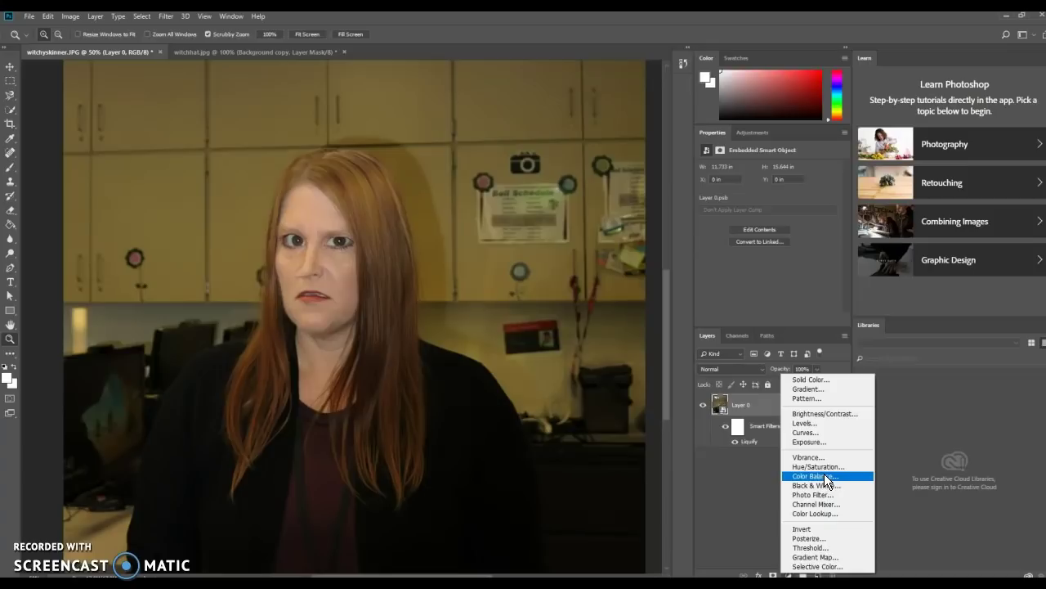
left_click(825, 468)
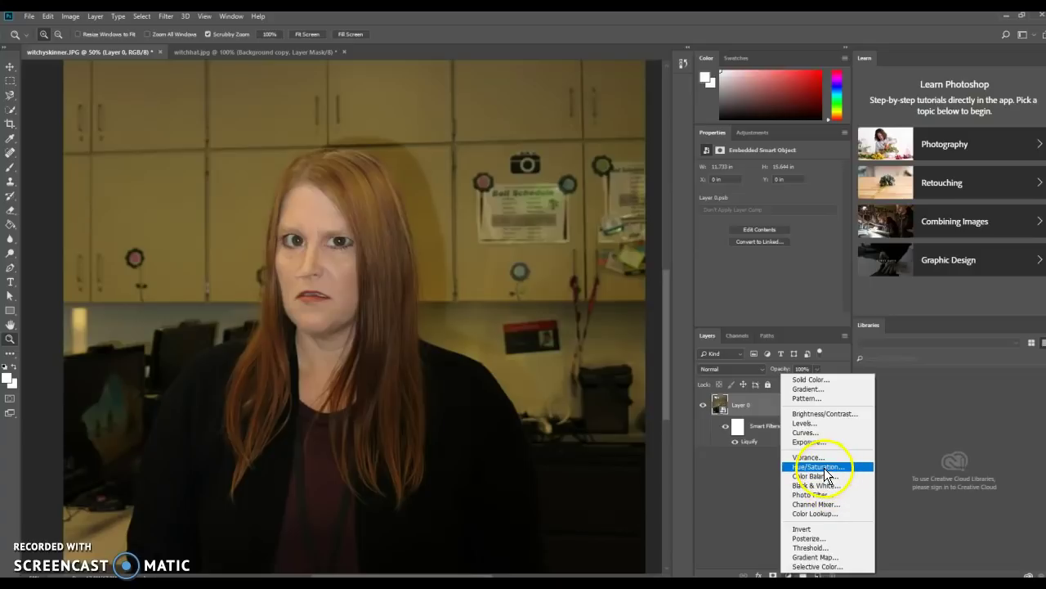
left_click(817, 433)
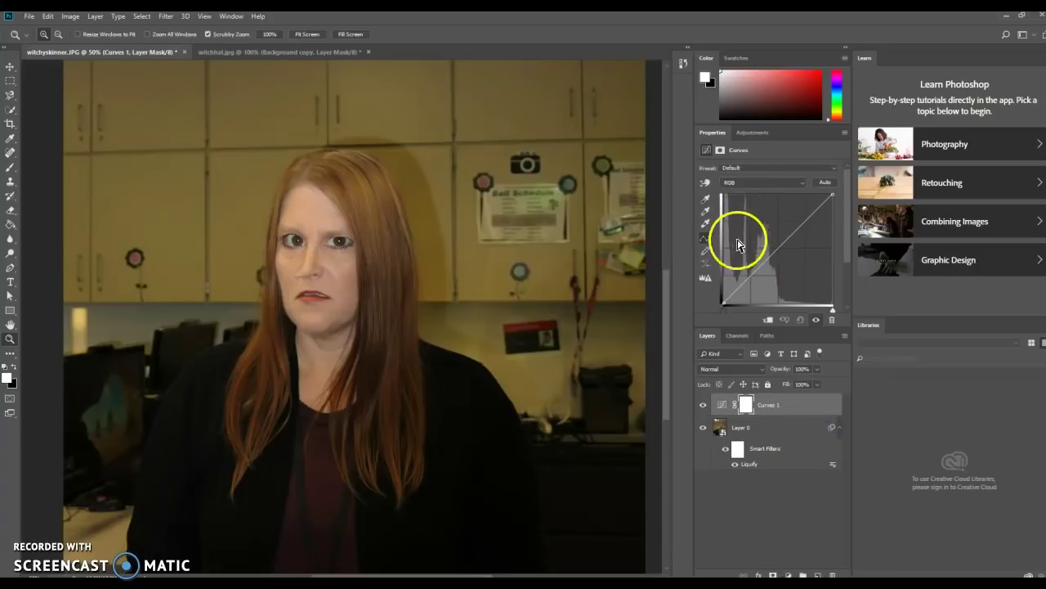
left_click(747, 282)
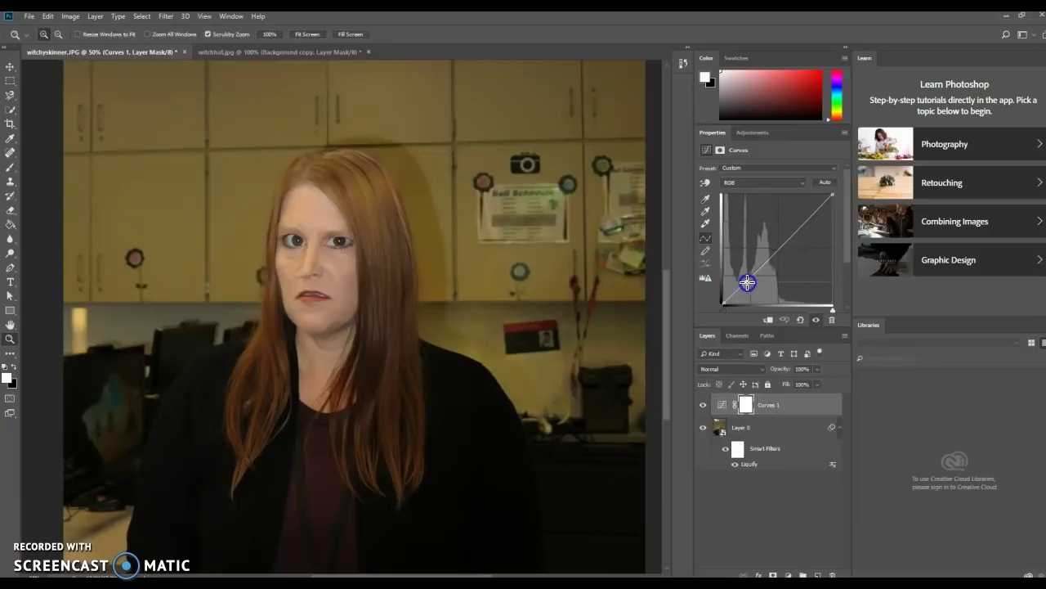
left_click_drag(747, 283, 757, 287)
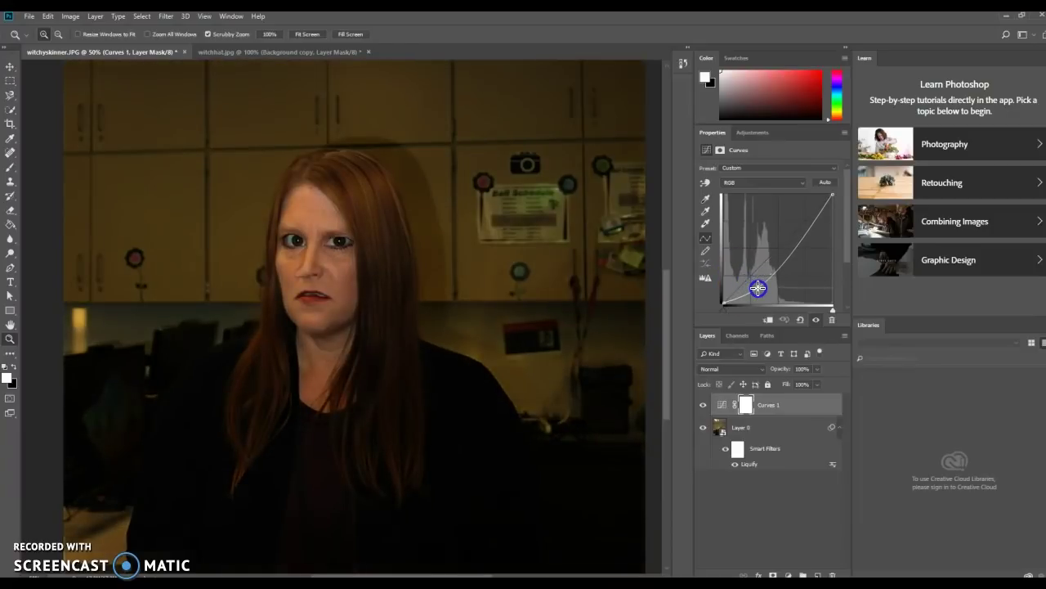
mouse_move(759, 287)
left_mouse_down()
mouse_move(769, 278)
mouse_move(747, 241)
mouse_move(764, 277)
mouse_move(798, 277)
mouse_move(766, 278)
mouse_move(766, 268)
mouse_move(760, 288)
mouse_move(751, 277)
left_mouse_up()
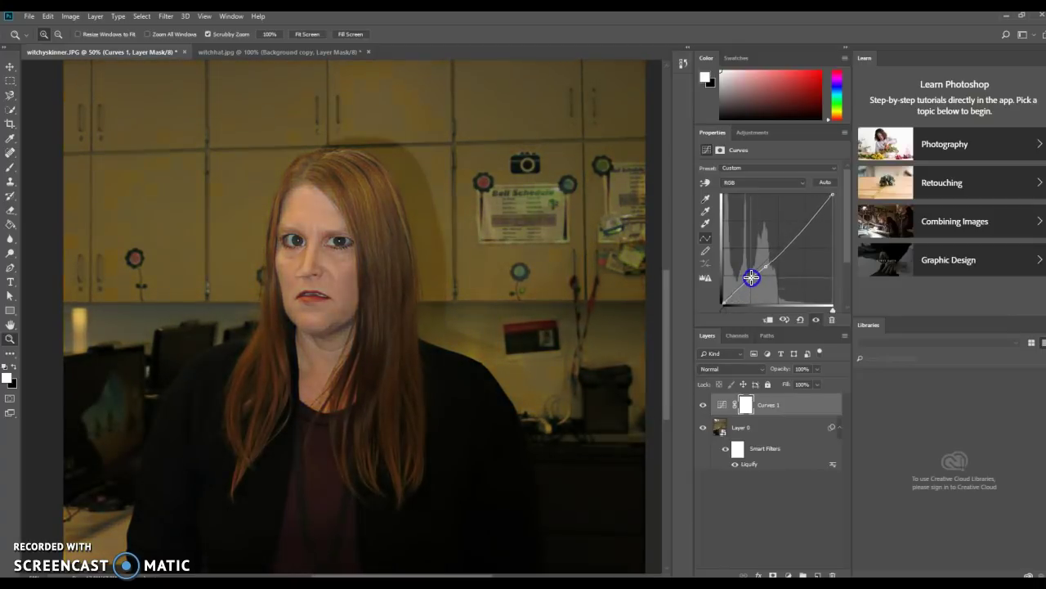
Step: Reset Curves 1, then bow the curve strongly downward so the whole portrait darkens
left_click(799, 320)
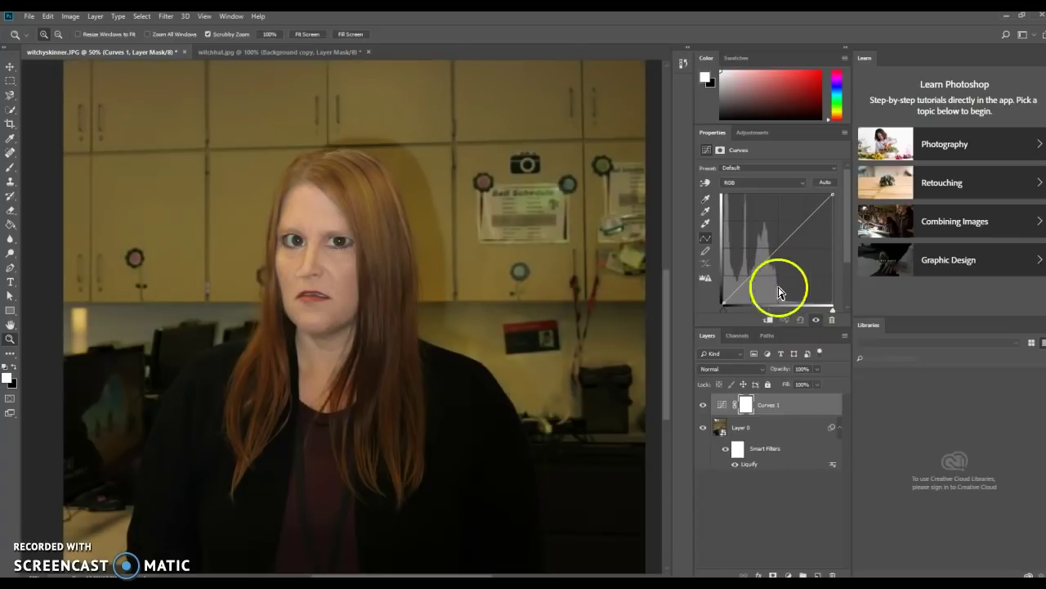
left_click_drag(763, 265, 784, 271)
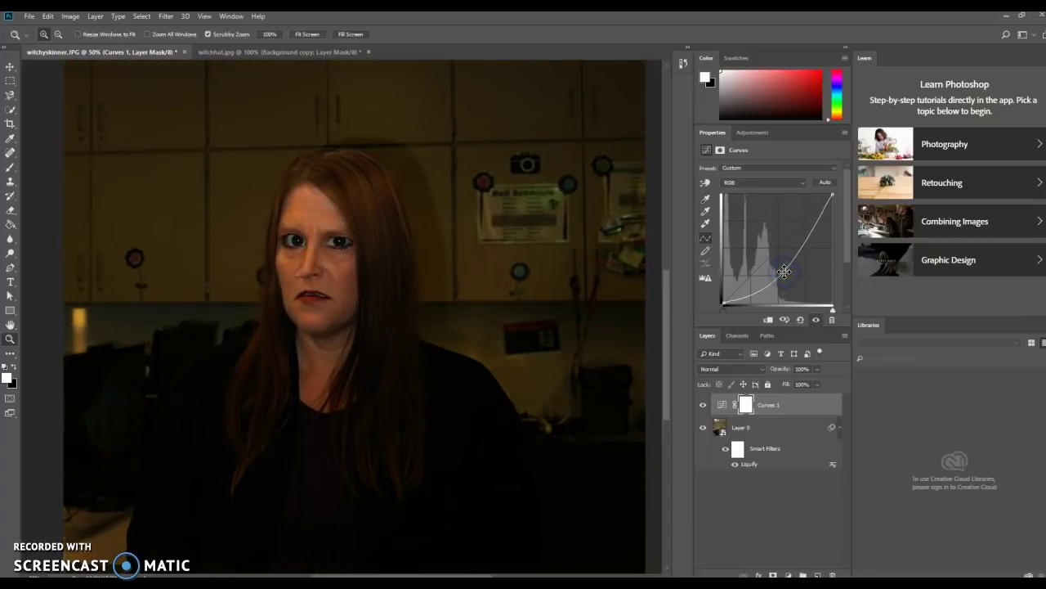
left_click_drag(797, 255, 739, 314)
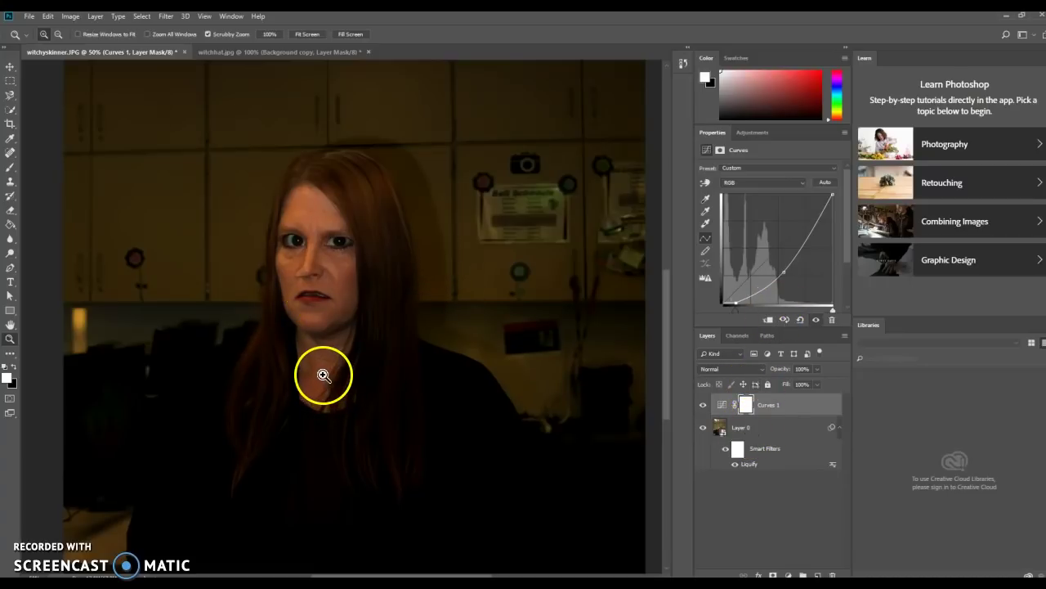
left_click_drag(753, 395, 736, 424)
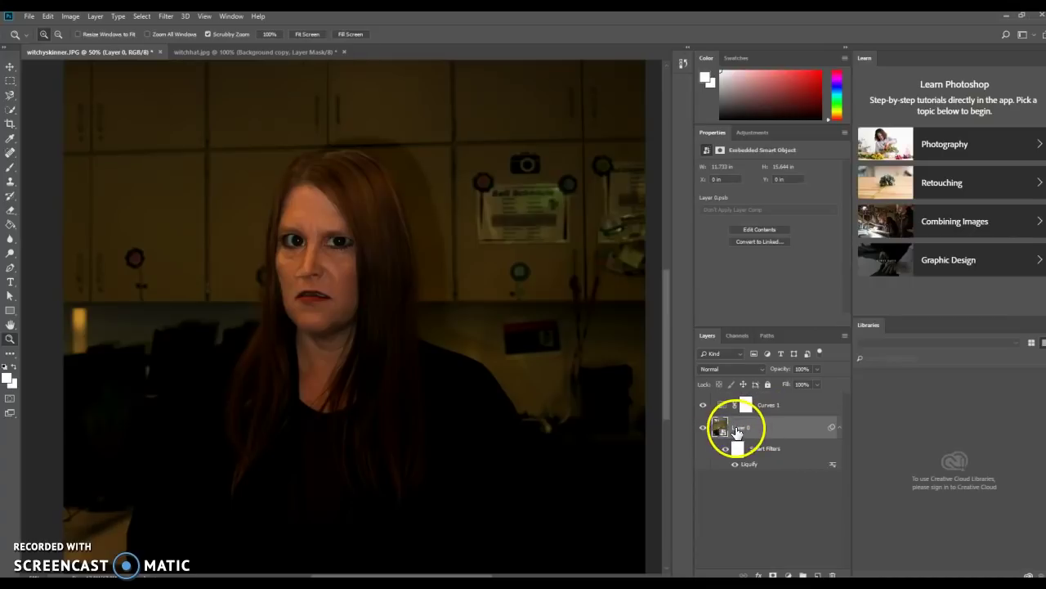
Step: Rename Layer 0 to 'Main person' and Curves 1 to 'Overall darkness', then reselect Main person
double_click(742, 428)
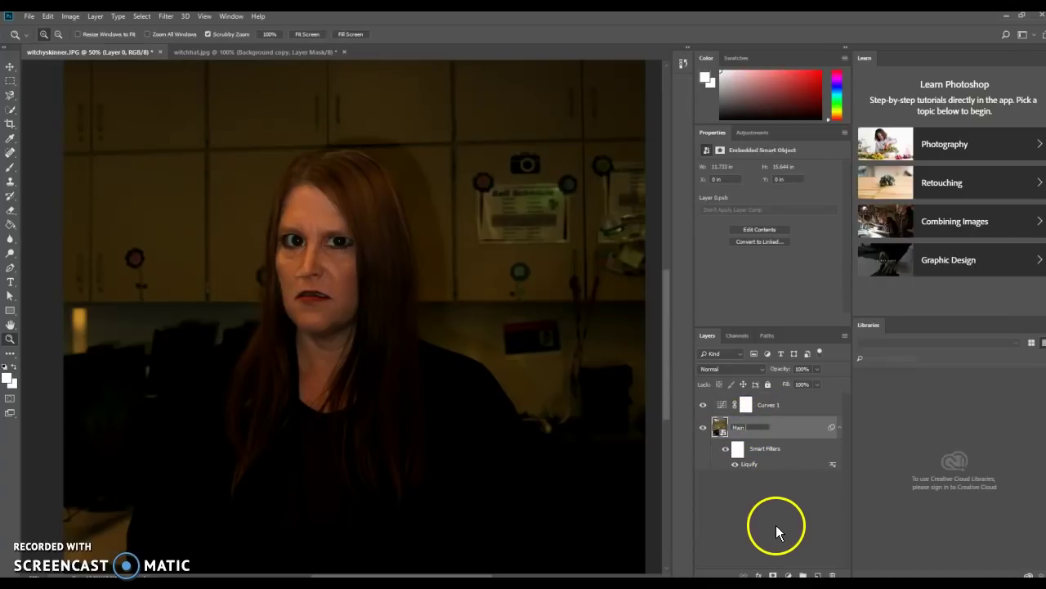
key("Return")
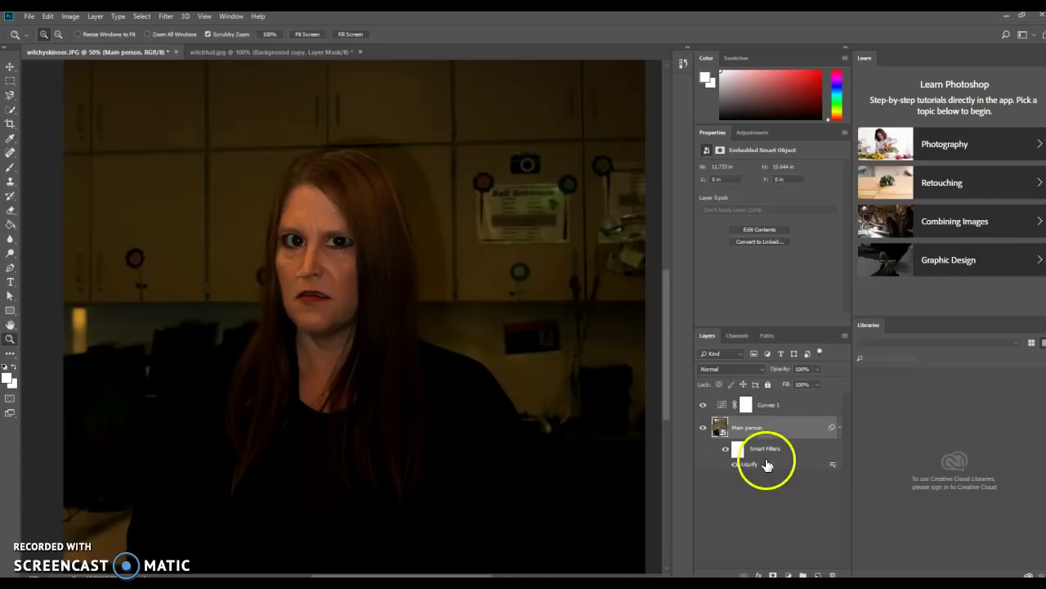
left_click(769, 405)
double_click(769, 405)
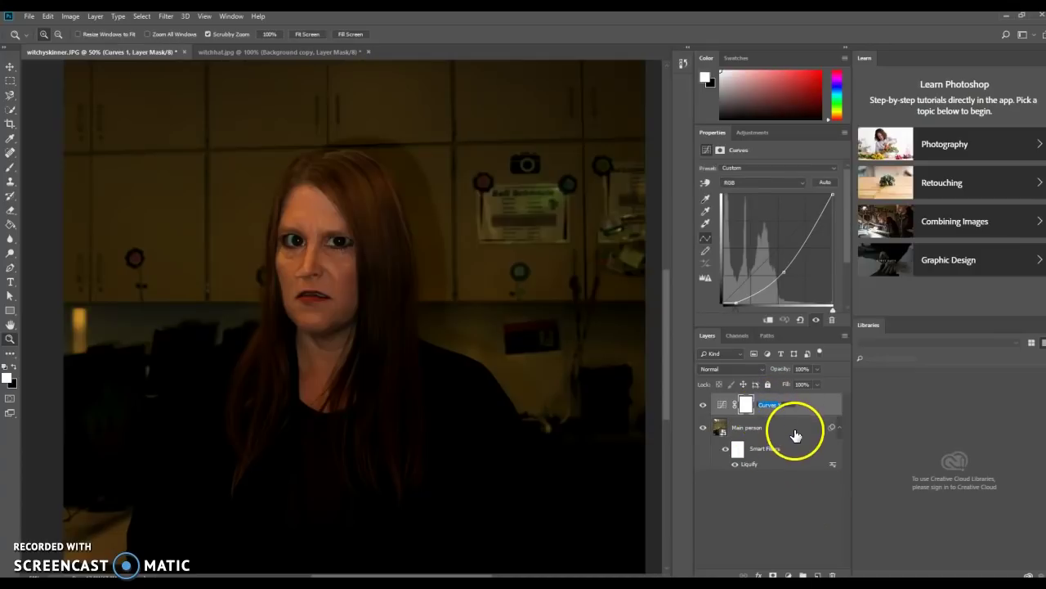
type("Overall darkness")
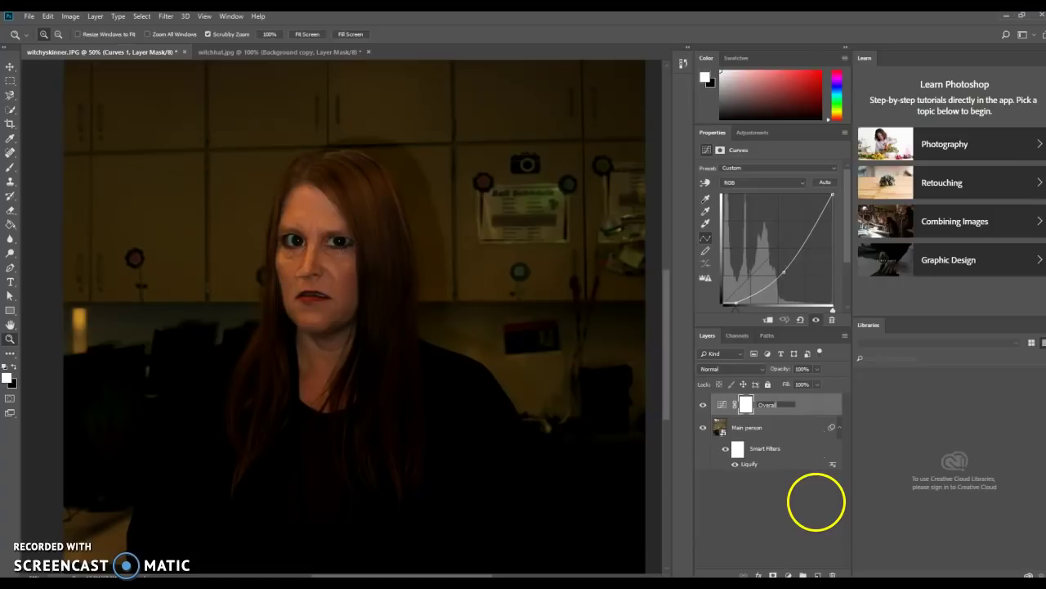
key("Return")
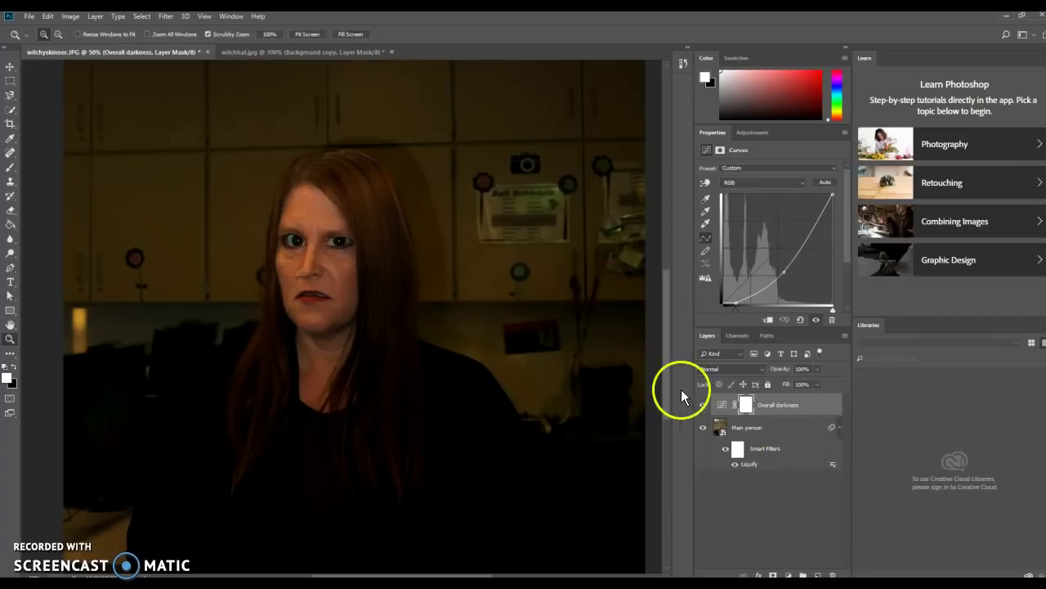
left_click(735, 427)
Step: Automatically select the woman's face and neck, then bring up the adjustment layer list
left_click(10, 109)
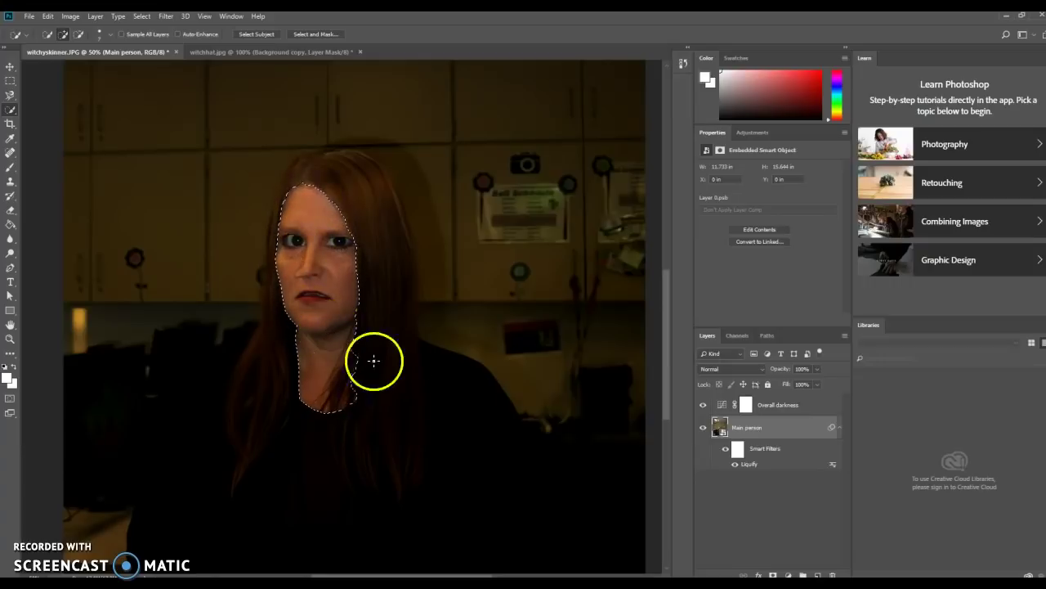
left_click(788, 576)
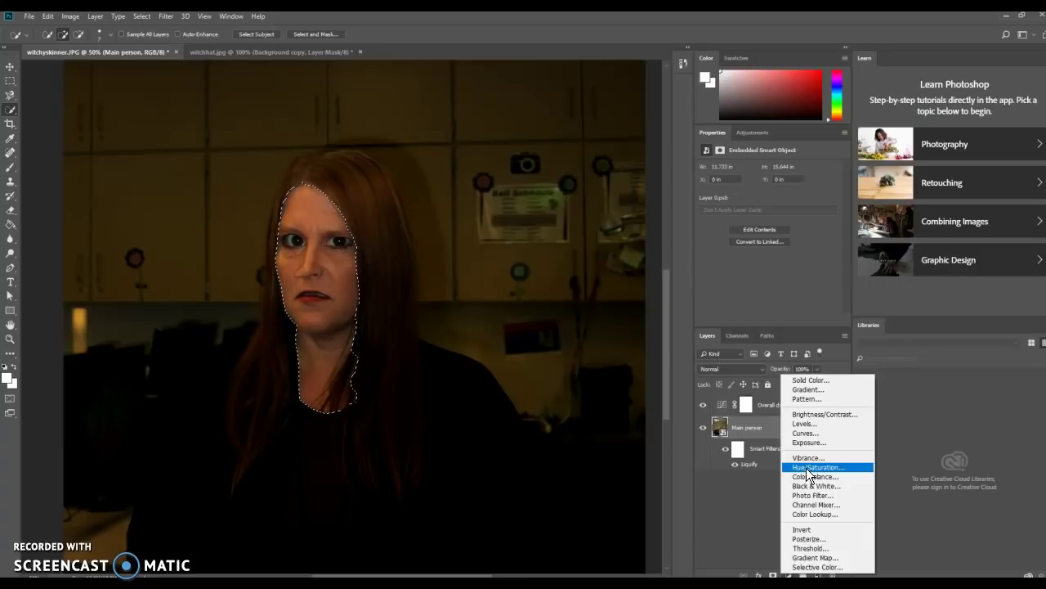
Step: Add a masked Hue/Saturation layer on the face with Hue +28, Saturation -26, Lightness -2
left_click(808, 467)
left_click_drag(771, 439, 746, 435)
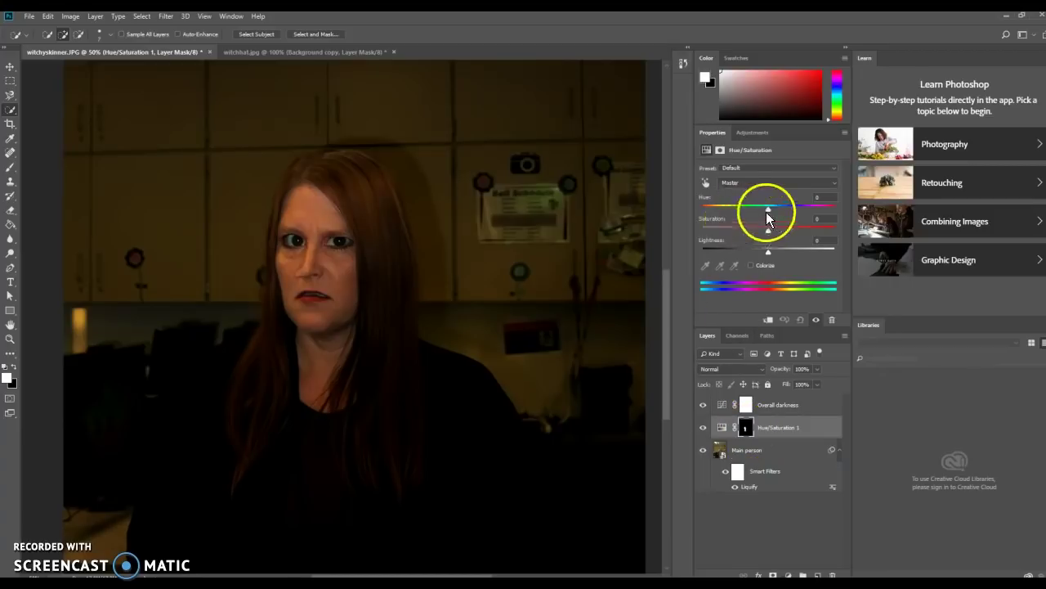
left_click_drag(766, 212, 791, 212)
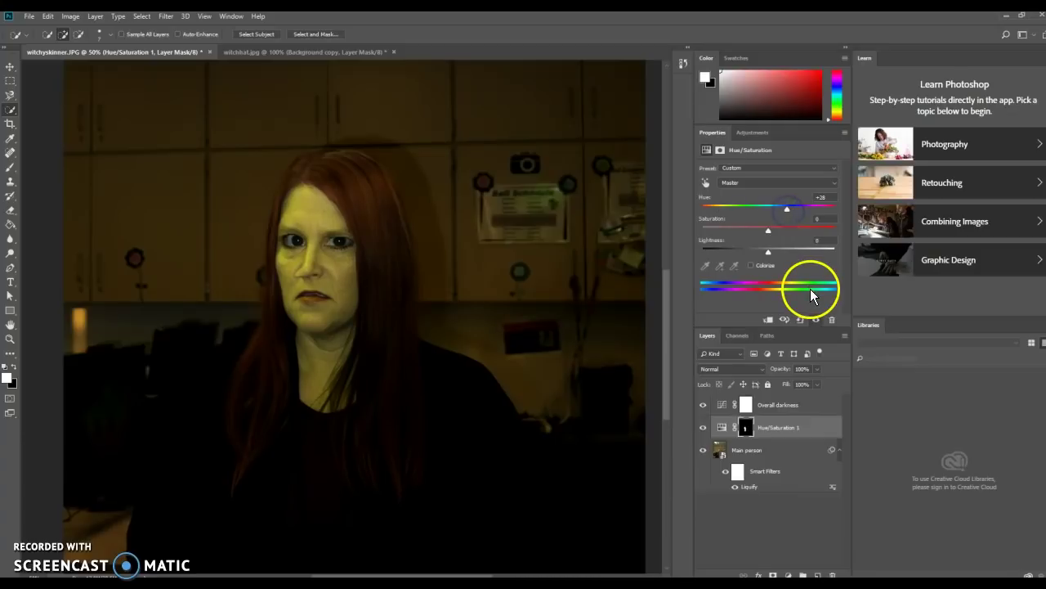
mouse_move(766, 228)
left_mouse_down()
mouse_move(810, 231)
mouse_move(763, 234)
left_mouse_up()
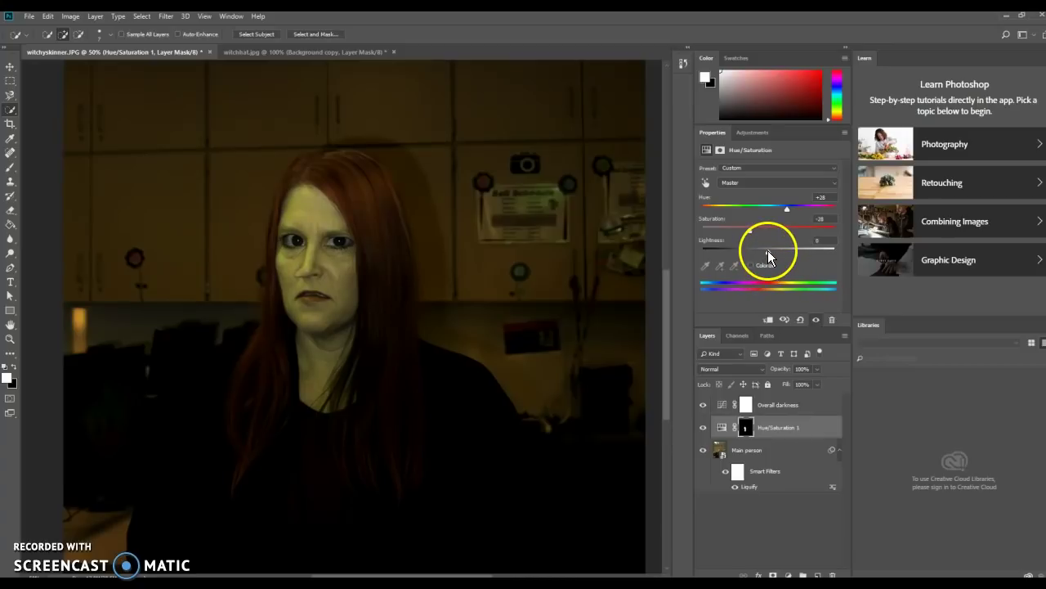
left_click_drag(768, 251, 763, 262)
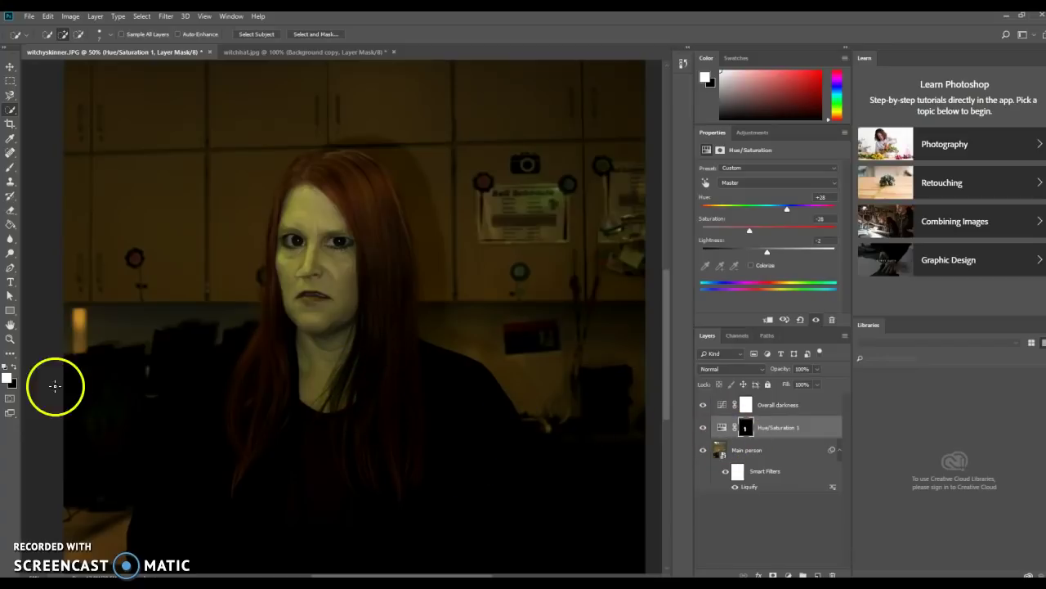
Step: Zoom onto the neck, target the Hue/Saturation 1 mask, and set a black brush at 27% opacity
left_click(10, 339)
left_click(360, 374)
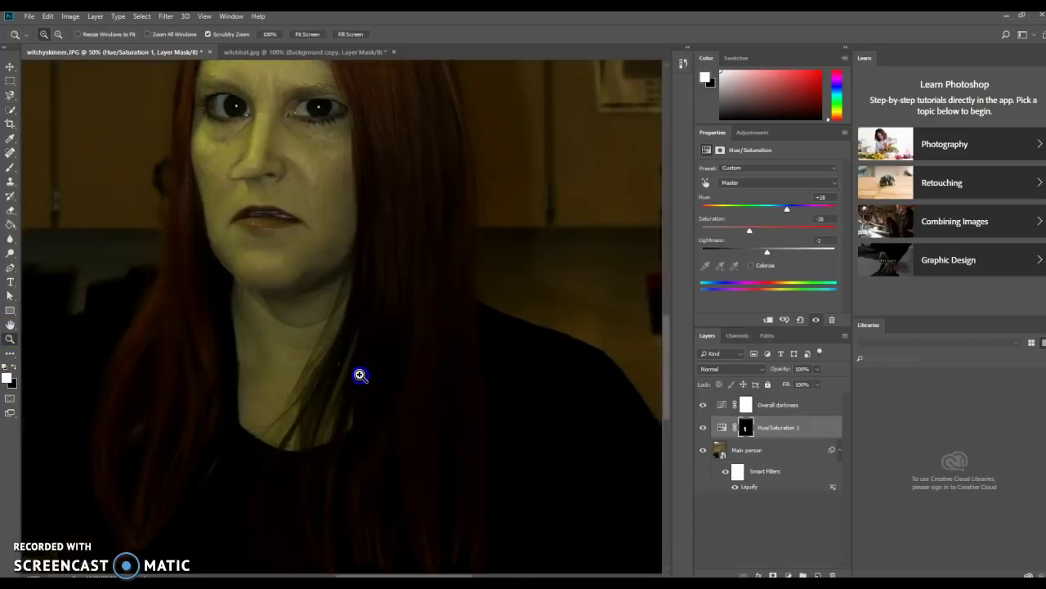
left_click(360, 374)
left_click(745, 427)
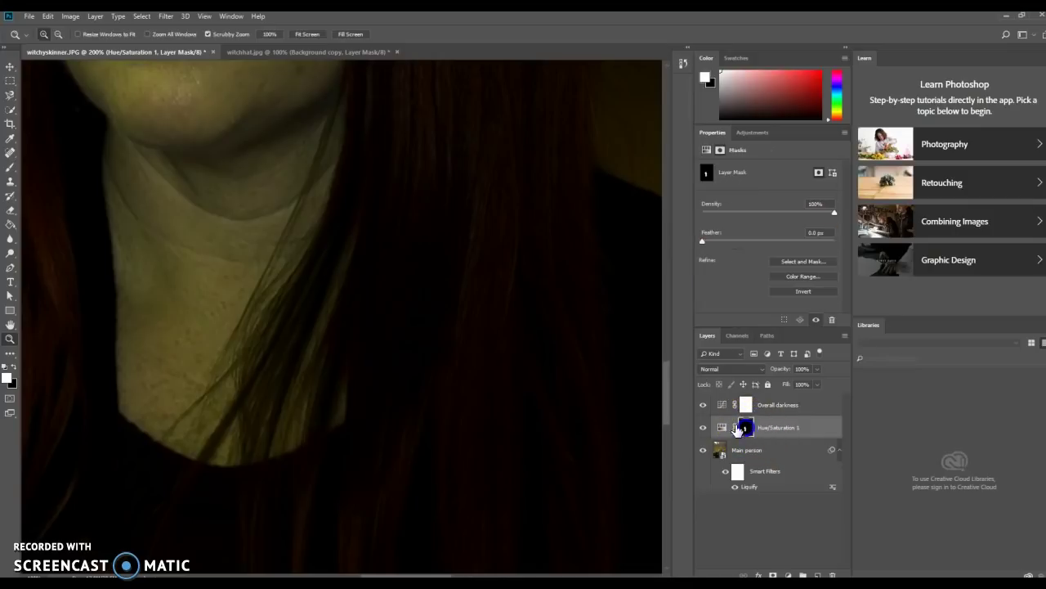
left_click(14, 367)
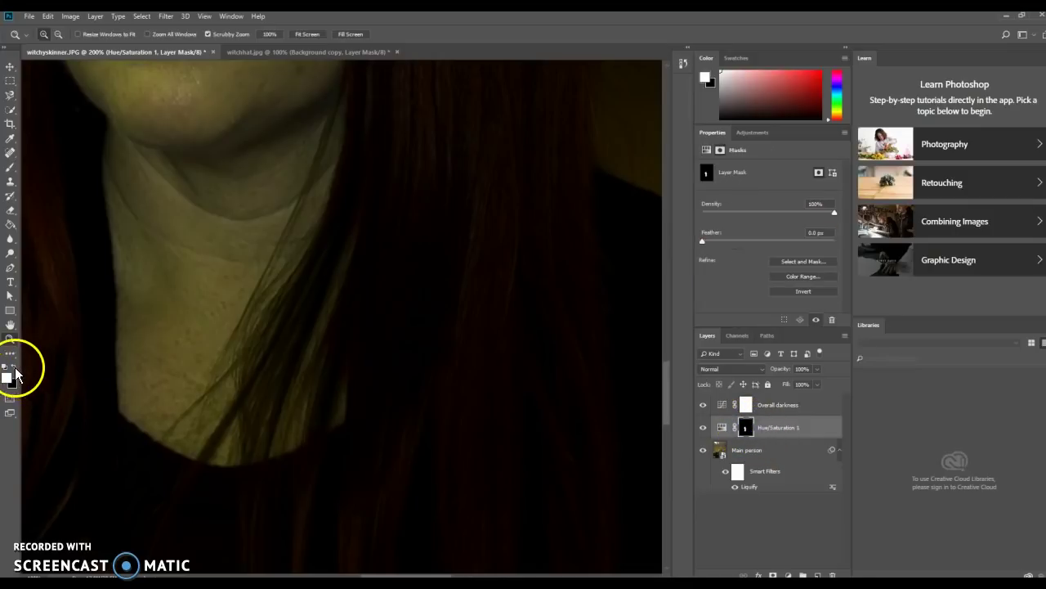
left_click(9, 169)
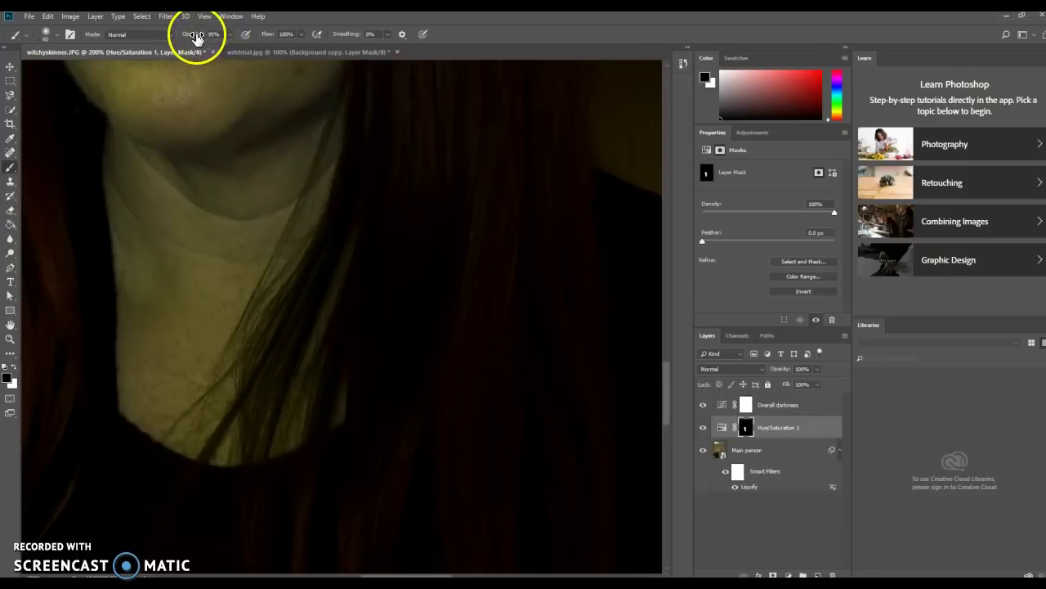
mouse_move(196, 37)
left_mouse_down()
mouse_move(222, 35)
mouse_move(176, 37)
left_mouse_up()
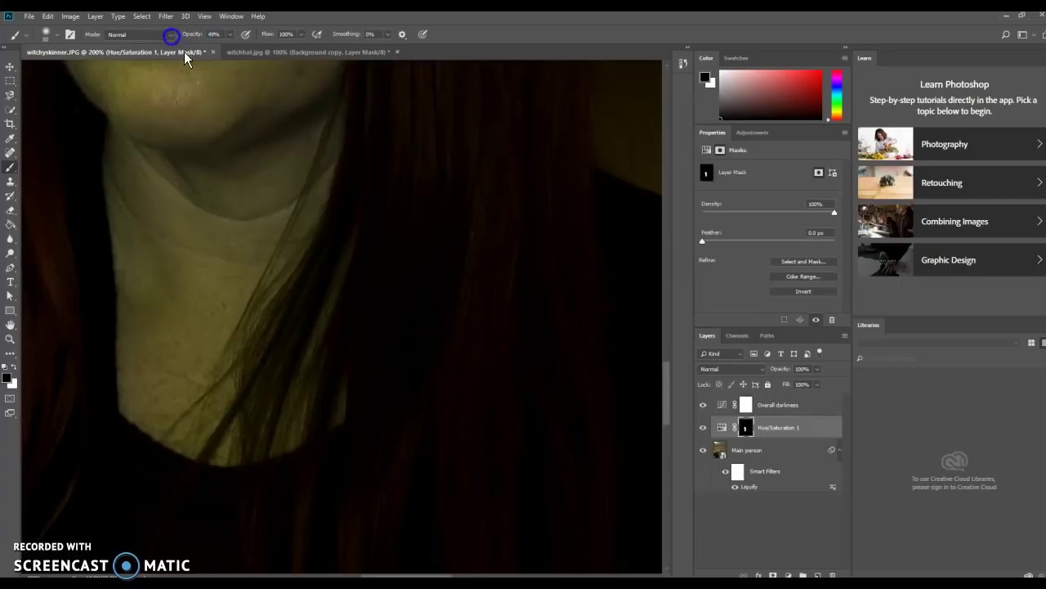
Step: Paint the mask over hair strands on the neck, neckline and chest to blend the tint
left_click(288, 403)
mouse_move(358, 210)
left_mouse_down()
mouse_move(382, 277)
mouse_move(356, 346)
mouse_move(268, 422)
left_mouse_up()
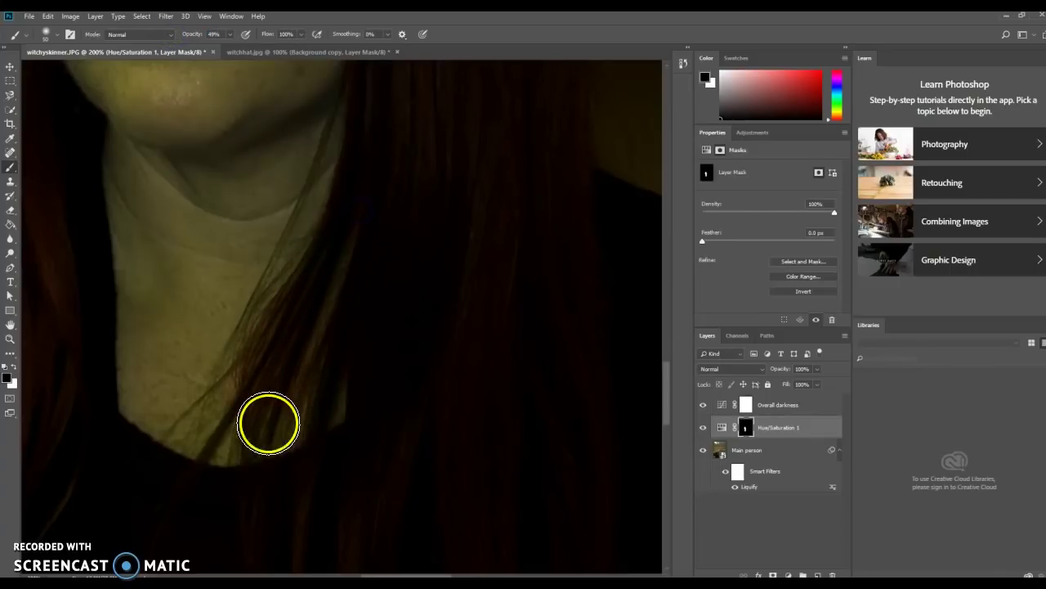
left_click(257, 463)
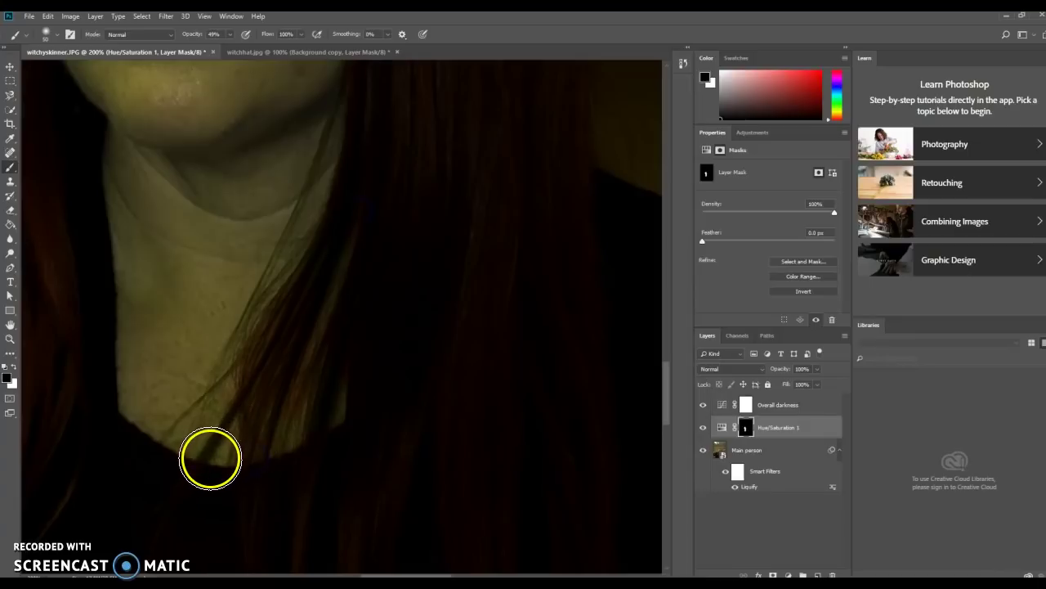
left_click(197, 34)
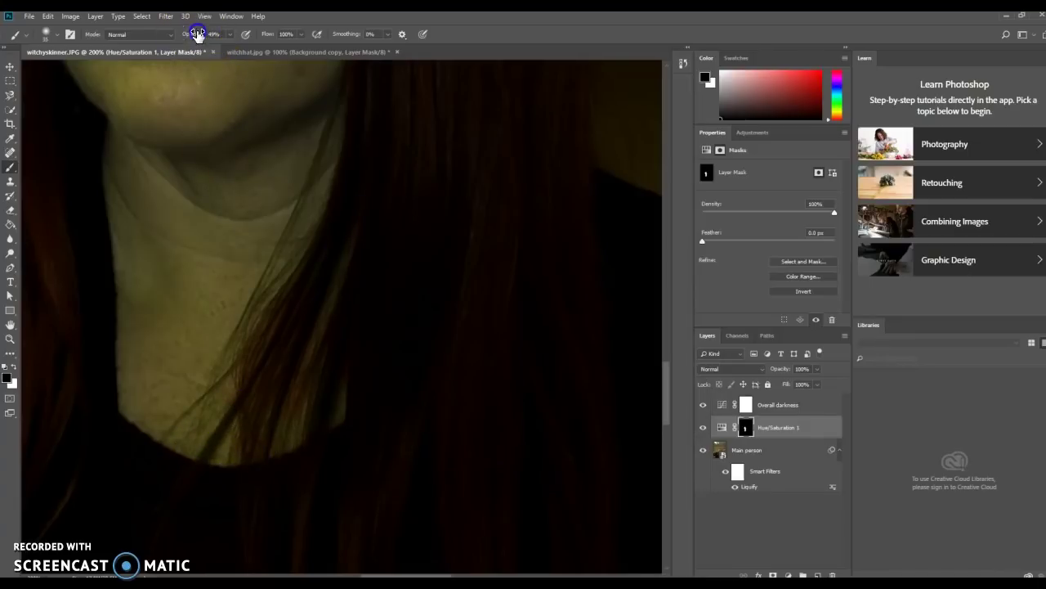
left_click(234, 404)
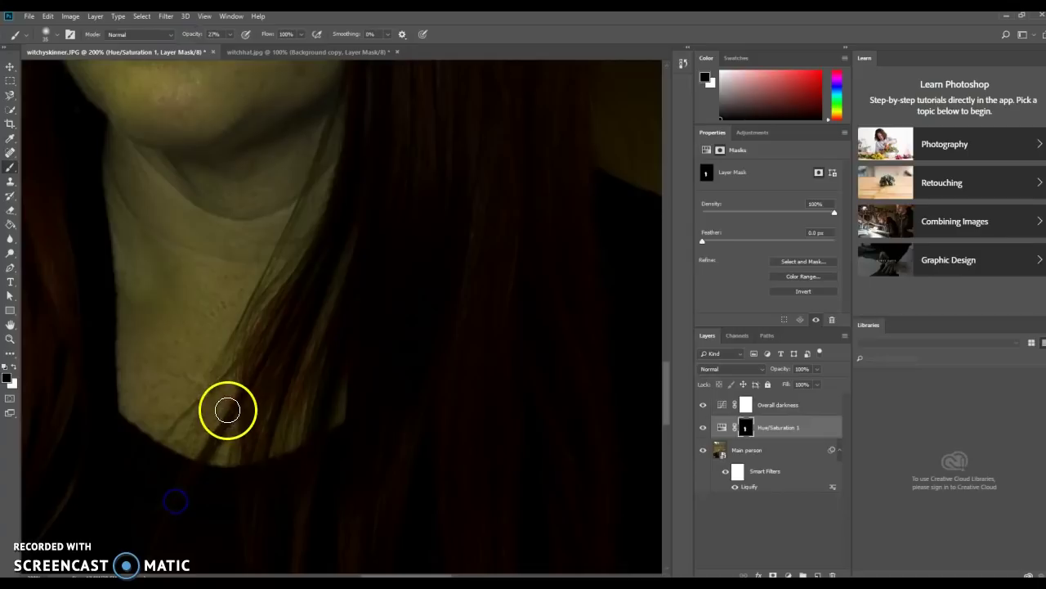
mouse_move(324, 441)
left_mouse_down()
mouse_move(313, 476)
mouse_move(313, 457)
left_mouse_up()
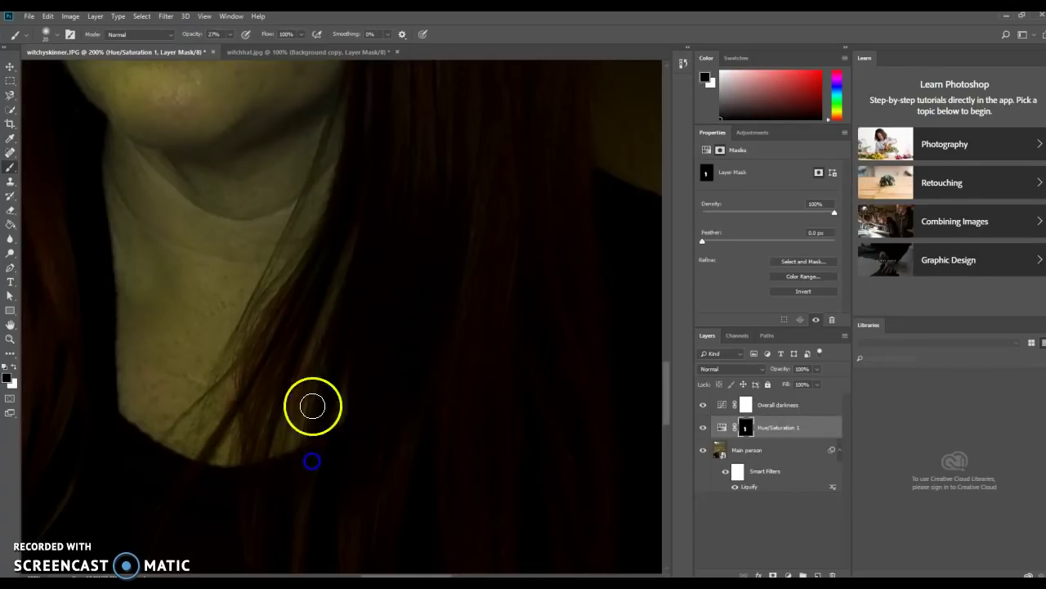
left_click_drag(252, 330, 261, 345)
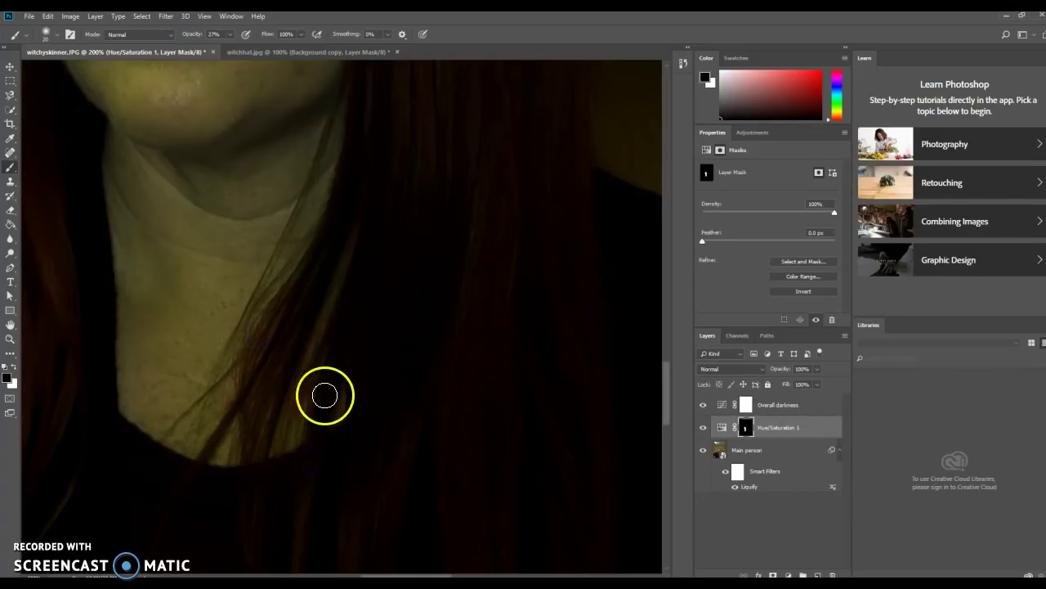
scroll(384, 297, "up", 1)
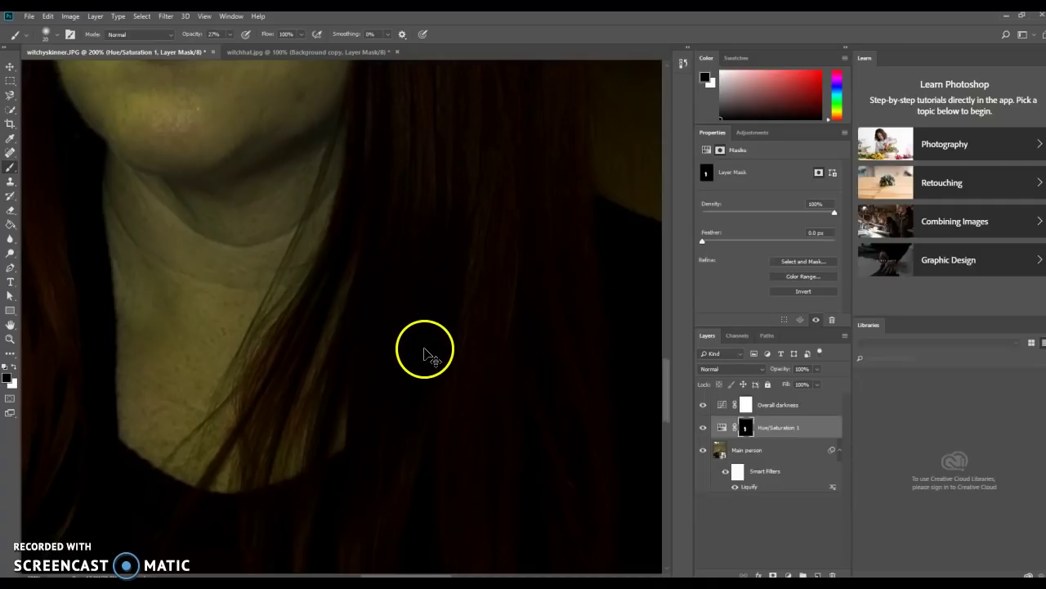
scroll(425, 350, "down", 1)
scroll(447, 351, "down", 1)
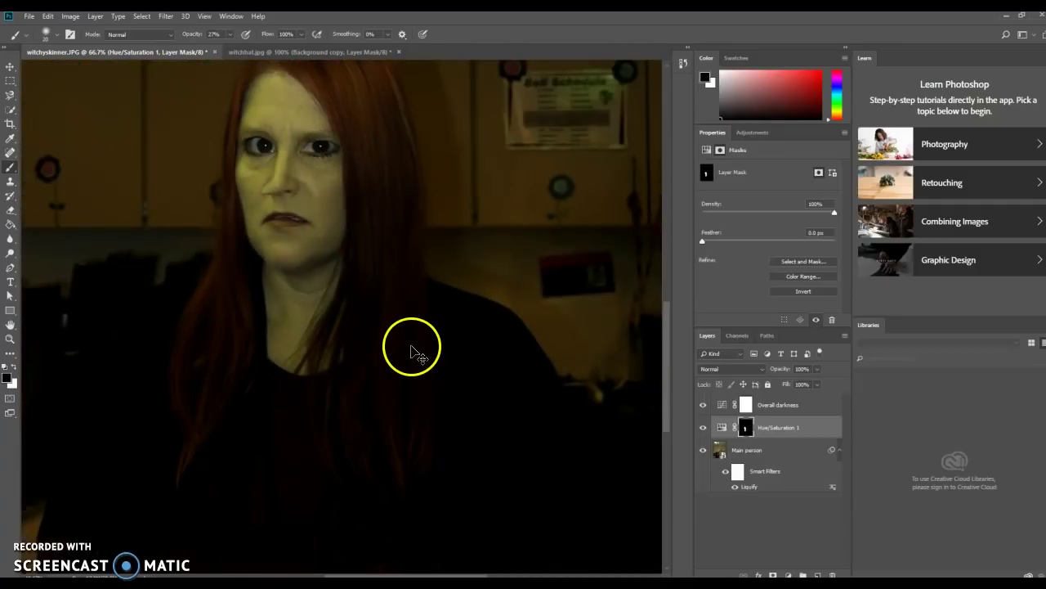
scroll(420, 350, "down", 1)
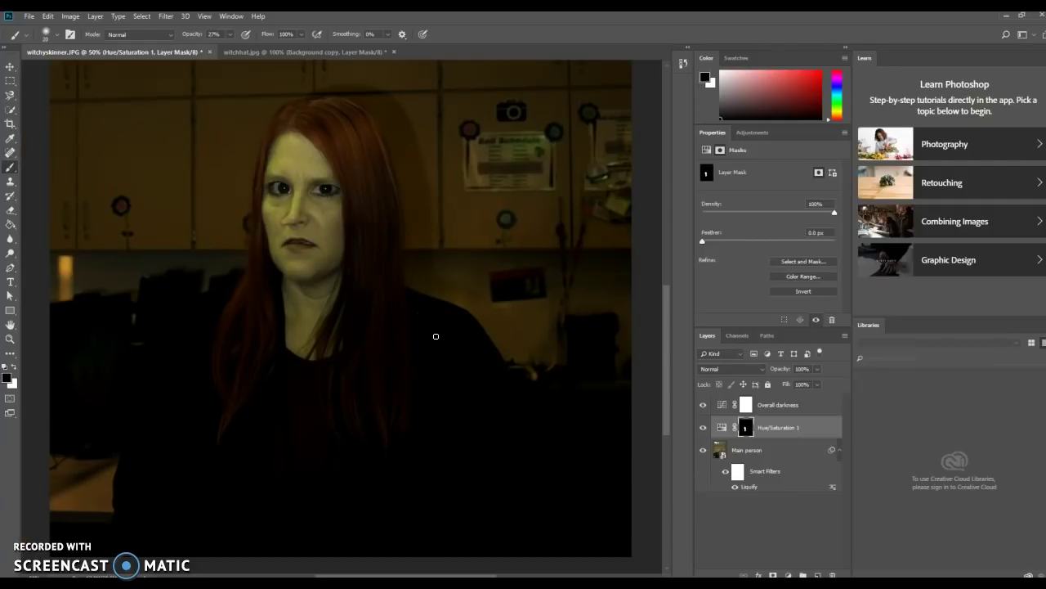
mouse_move(435, 336)
left_mouse_down()
mouse_move(385, 323)
mouse_move(276, 366)
mouse_move(316, 363)
left_mouse_up()
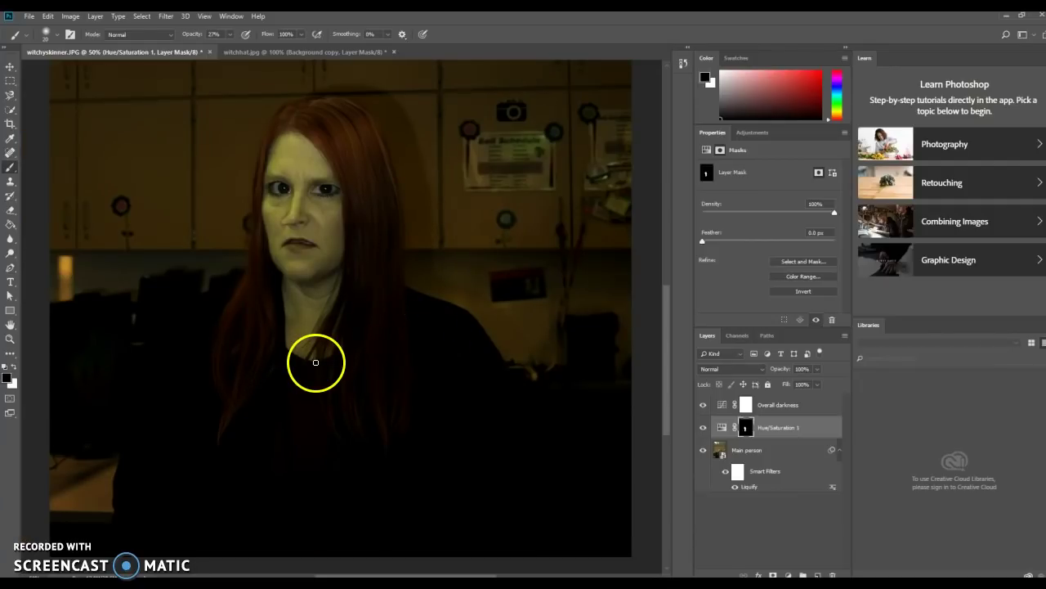
Step: Zoom onto the forehead hairline and paint the mask along it, restoring tint at the edges with white
left_click(10, 338)
left_click(301, 131)
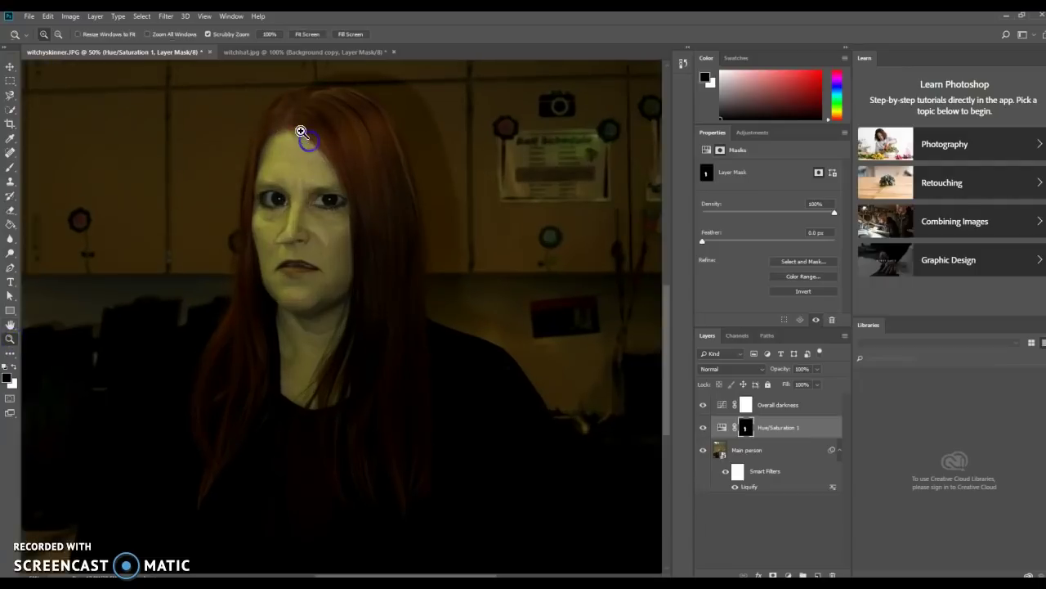
left_click_drag(301, 131, 386, 303)
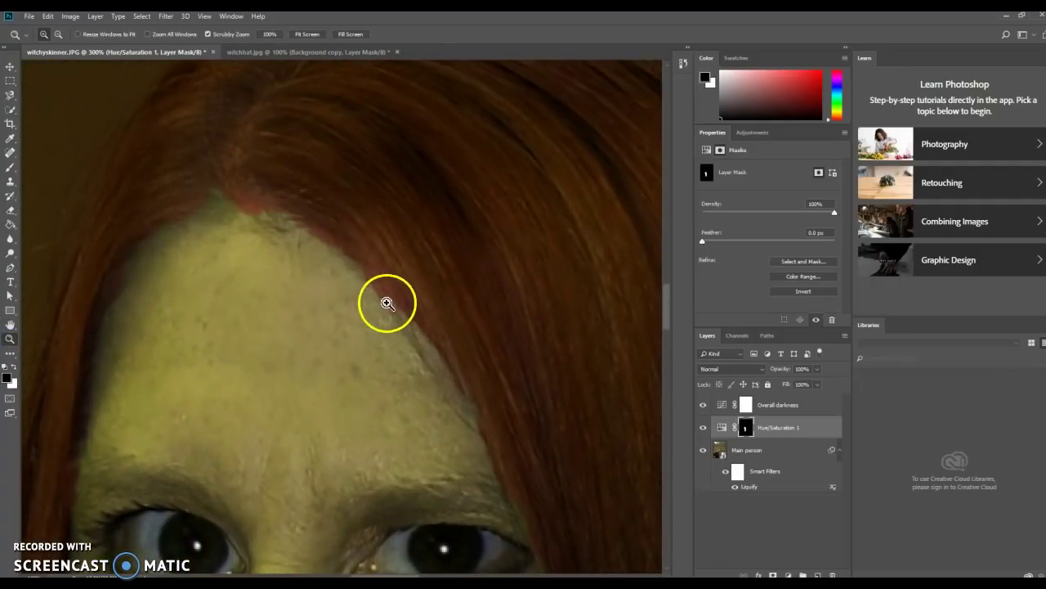
left_click(10, 172)
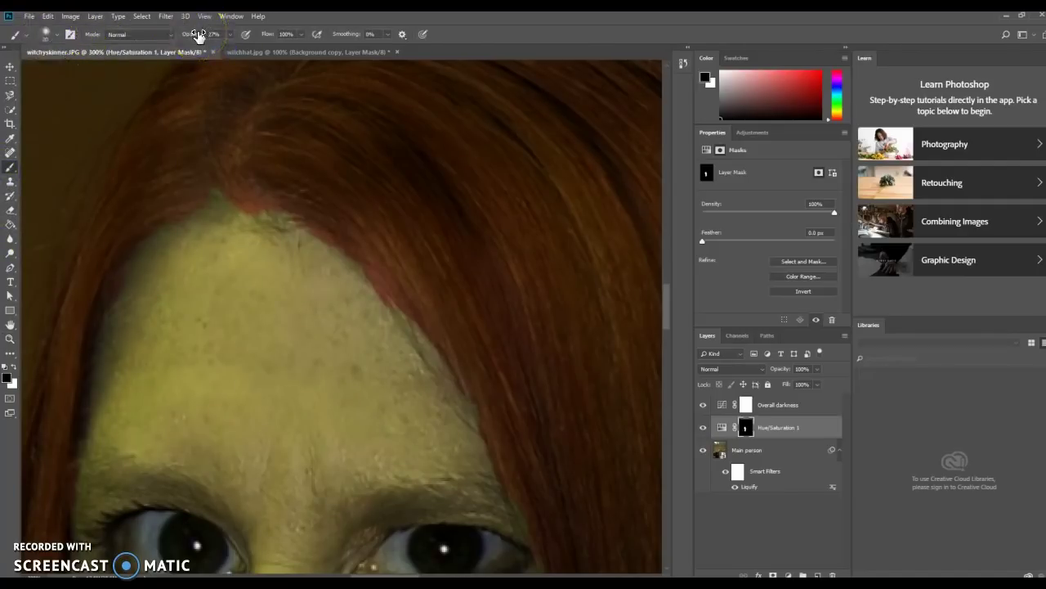
mouse_move(245, 282)
left_mouse_down()
mouse_move(273, 269)
mouse_move(233, 229)
mouse_move(210, 226)
mouse_move(162, 255)
left_mouse_up()
left_click(14, 366)
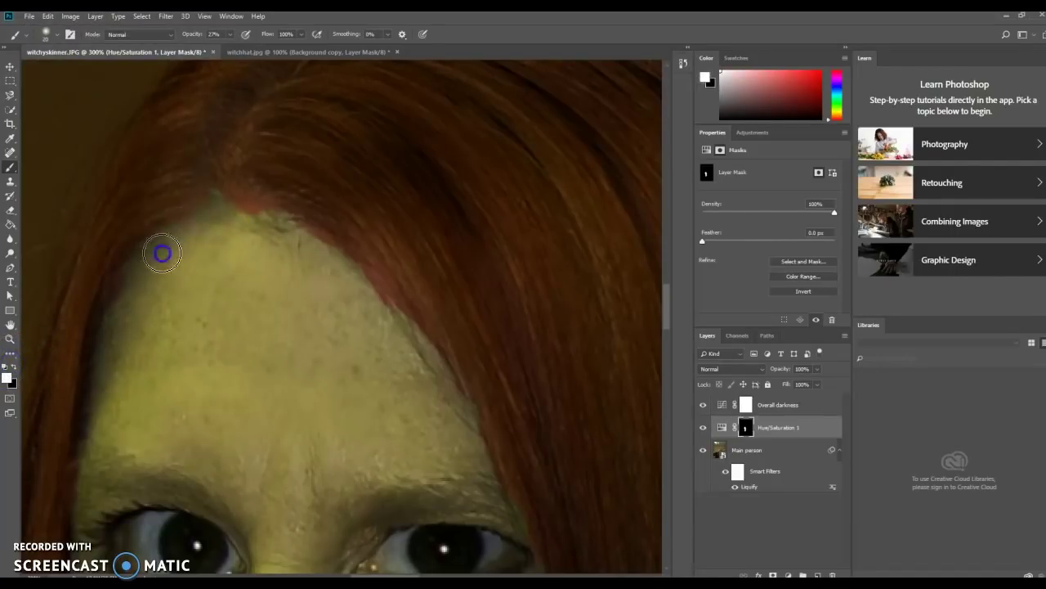
mouse_move(264, 211)
left_mouse_down()
mouse_move(282, 215)
mouse_move(211, 205)
mouse_move(278, 211)
left_mouse_up()
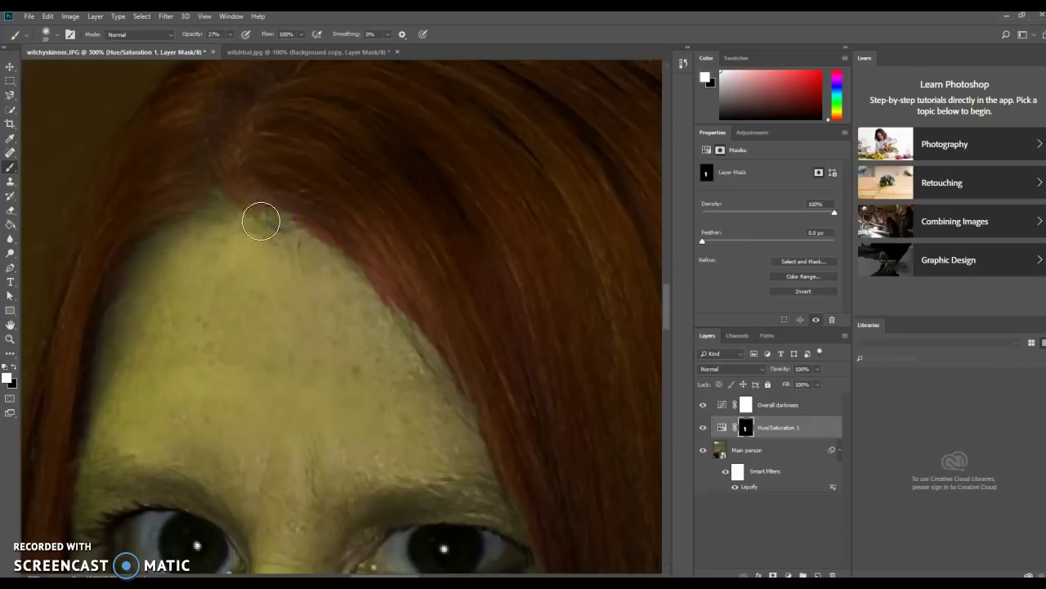
mouse_move(411, 302)
left_mouse_down()
mouse_move(393, 325)
mouse_move(375, 286)
mouse_move(329, 280)
mouse_move(431, 357)
mouse_move(337, 260)
mouse_move(465, 402)
left_mouse_up()
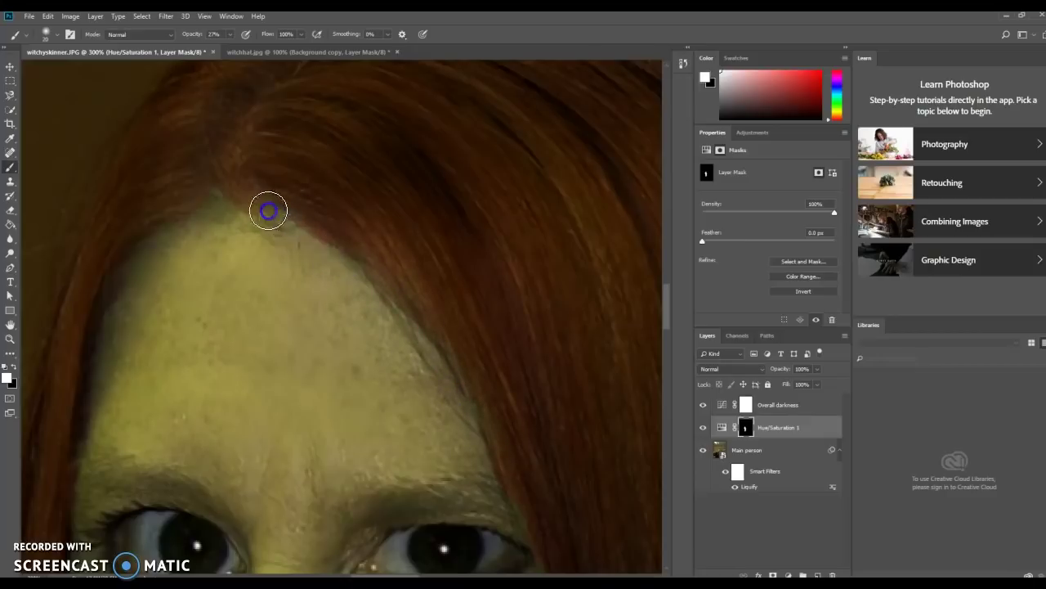
mouse_move(269, 211)
left_mouse_down()
mouse_move(340, 253)
mouse_move(283, 242)
mouse_move(288, 221)
mouse_move(360, 258)
mouse_move(261, 219)
mouse_move(266, 207)
mouse_move(221, 202)
mouse_move(275, 228)
mouse_move(235, 212)
mouse_move(228, 170)
mouse_move(241, 165)
mouse_move(238, 195)
mouse_move(253, 144)
mouse_move(222, 211)
mouse_move(128, 233)
mouse_move(195, 207)
mouse_move(127, 251)
mouse_move(120, 313)
mouse_move(111, 288)
mouse_move(124, 261)
mouse_move(118, 327)
mouse_move(93, 372)
left_mouse_up()
mouse_move(236, 274)
left_mouse_down()
mouse_move(231, 250)
mouse_move(361, 258)
left_mouse_up()
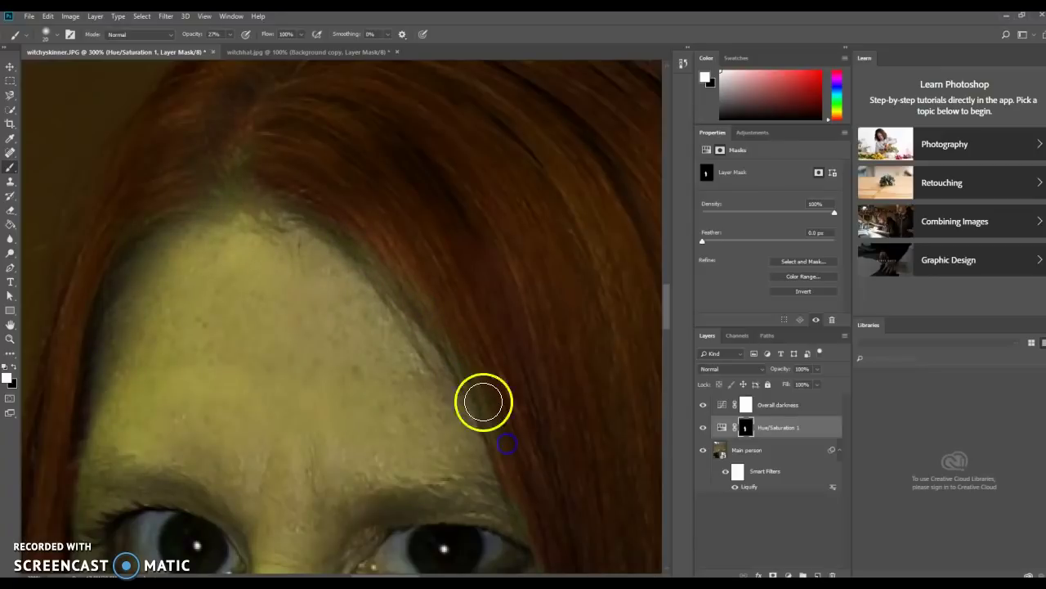
Step: Paint black to mask the tint off the right hairline and forehead edge, then view the whole face
scroll(594, 490, "down", 3)
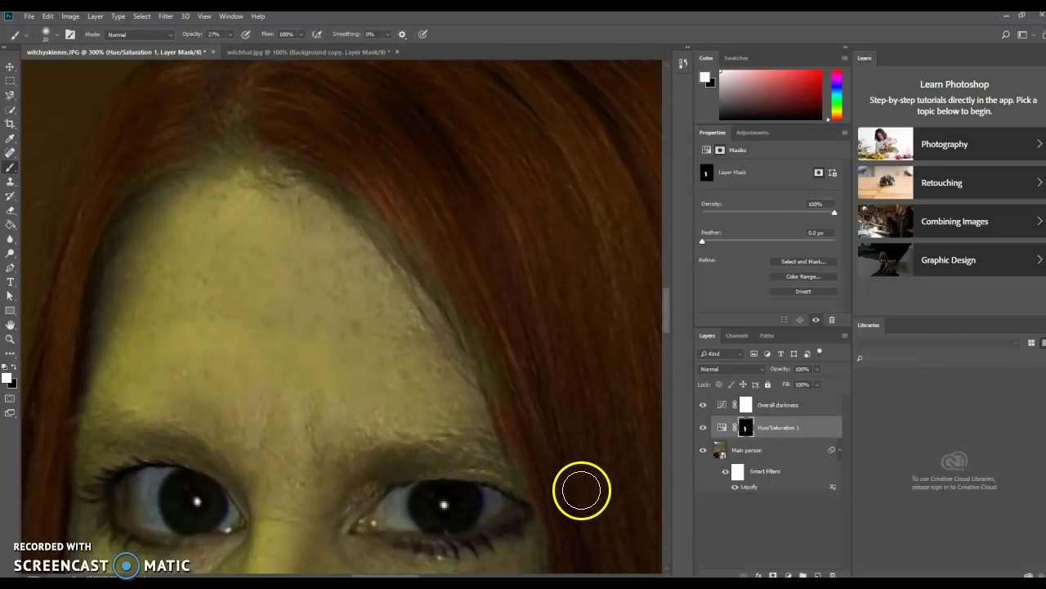
left_click(13, 367)
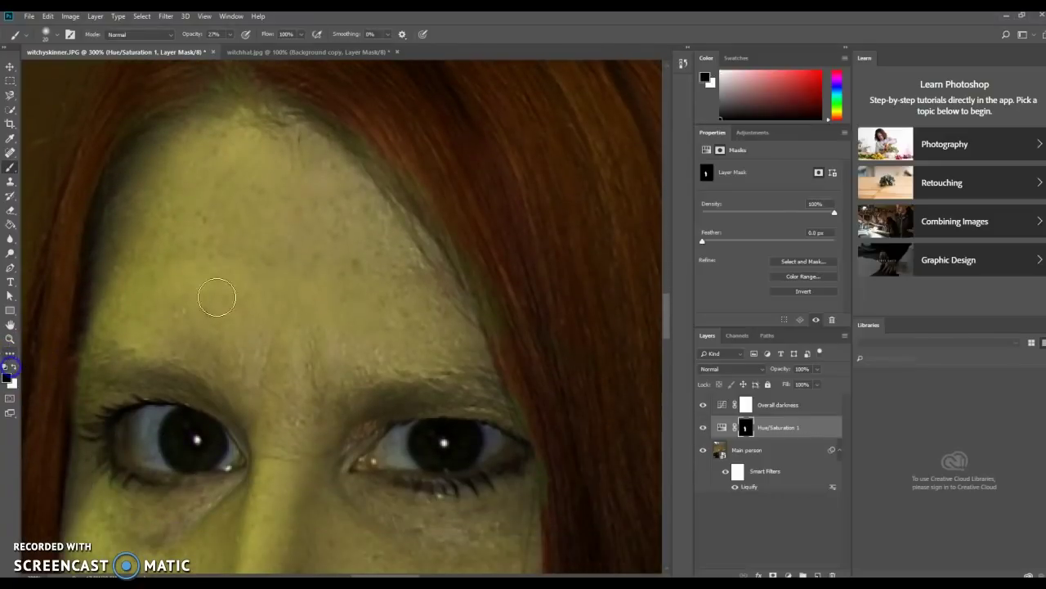
mouse_move(498, 277)
left_mouse_down()
mouse_move(523, 305)
mouse_move(516, 341)
mouse_move(470, 254)
mouse_move(503, 326)
left_mouse_up()
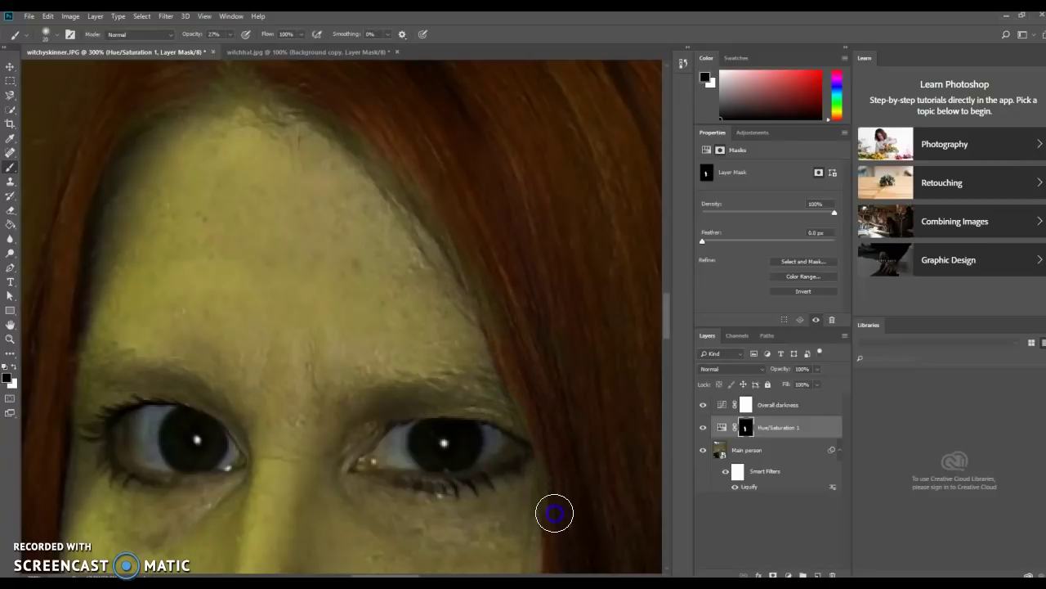
mouse_move(469, 253)
left_mouse_down()
mouse_move(473, 275)
mouse_move(429, 200)
mouse_move(361, 126)
left_mouse_up()
key("ctrl+1")
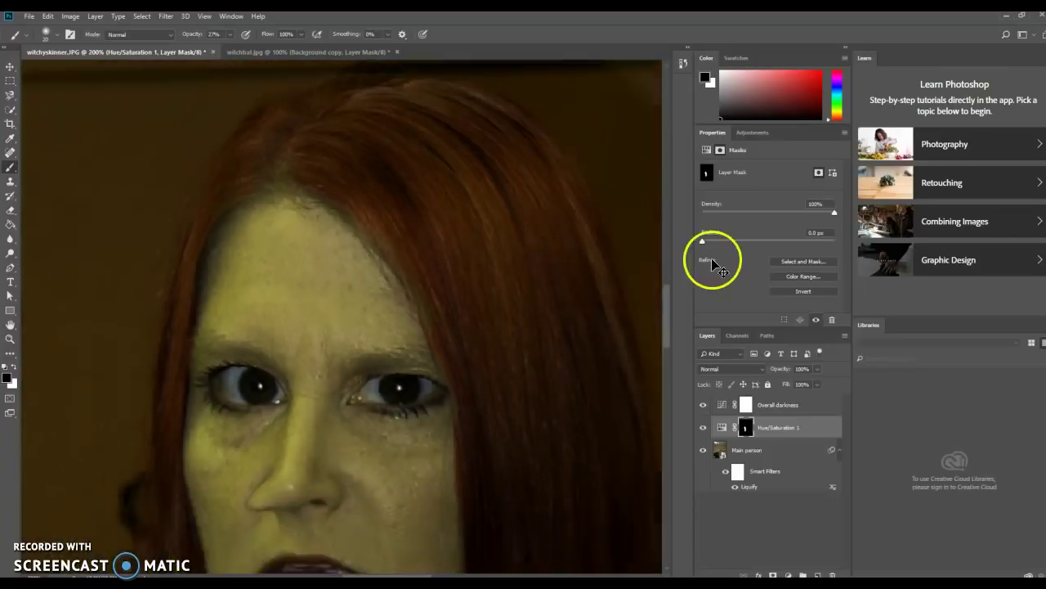
Step: Zoom in on the face and toggle Hue/Saturation 1 on and off to compare skin tones
key("ctrl+minus")
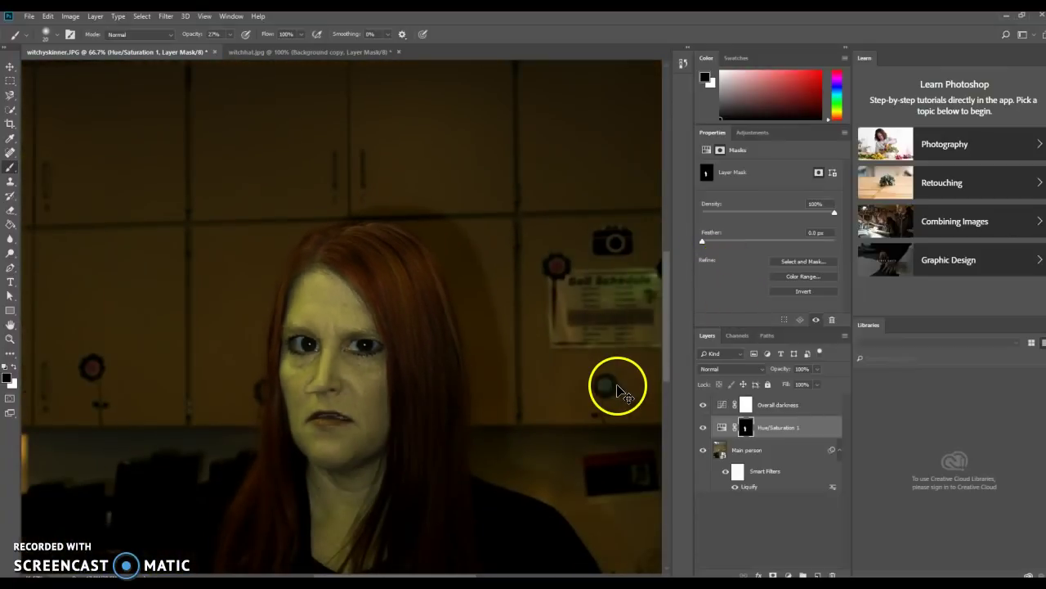
scroll(430, 402, "down", 3)
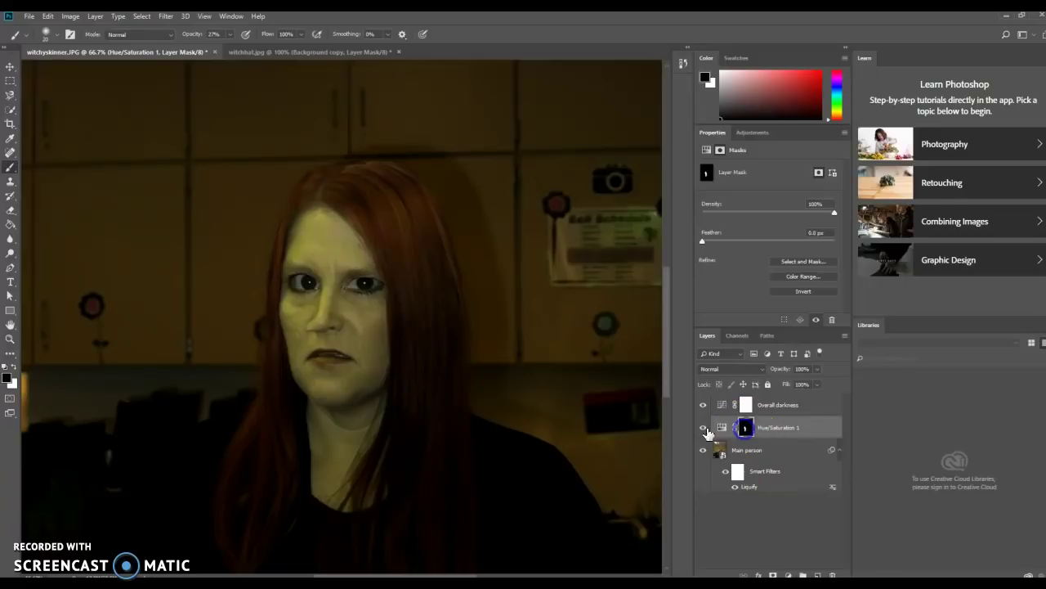
left_click(10, 338)
left_click(362, 334)
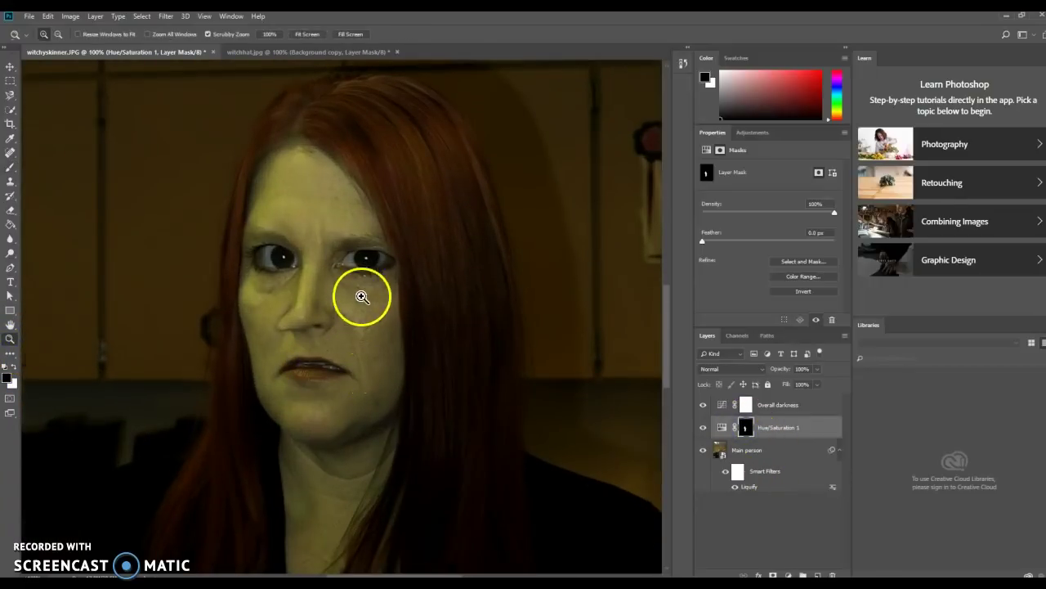
left_click(703, 428)
left_click(703, 427)
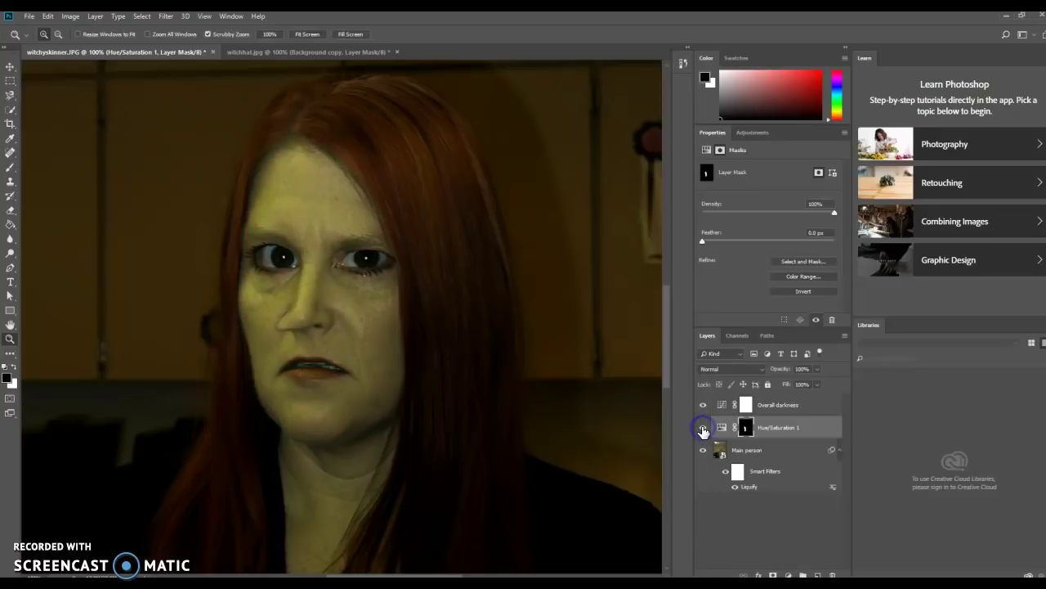
left_click(704, 428)
left_click(703, 427)
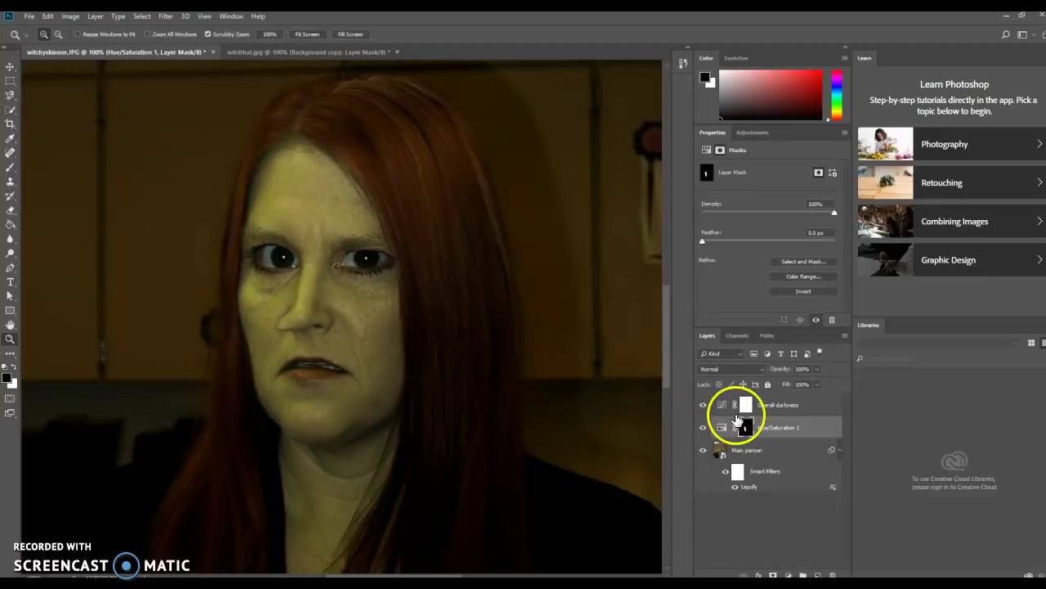
Step: Brush black on the Hue/Saturation 1 mask over both irises, undoing stray strokes
left_click(10, 167)
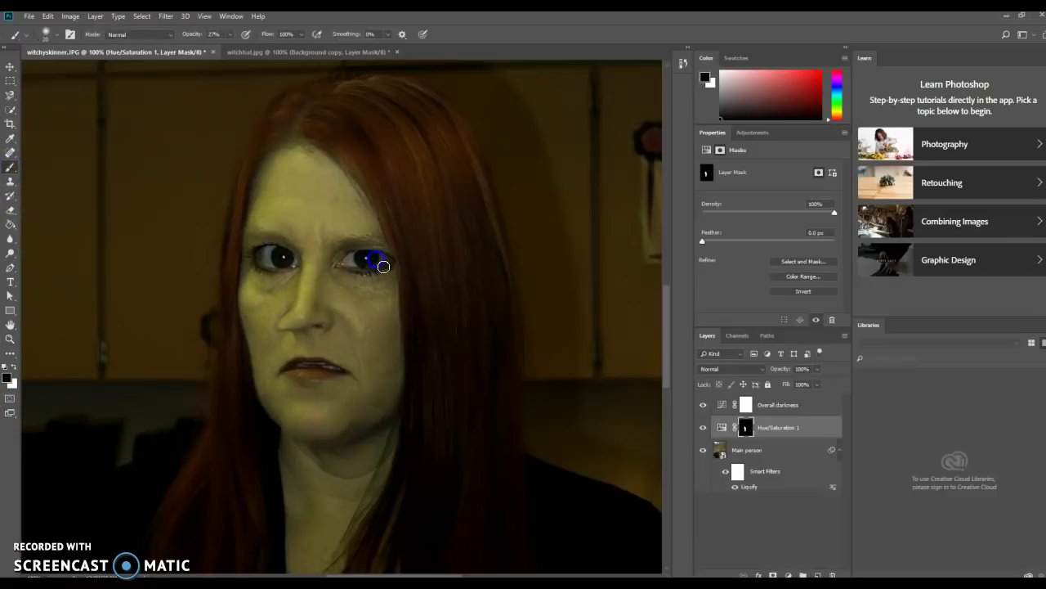
left_click(744, 427)
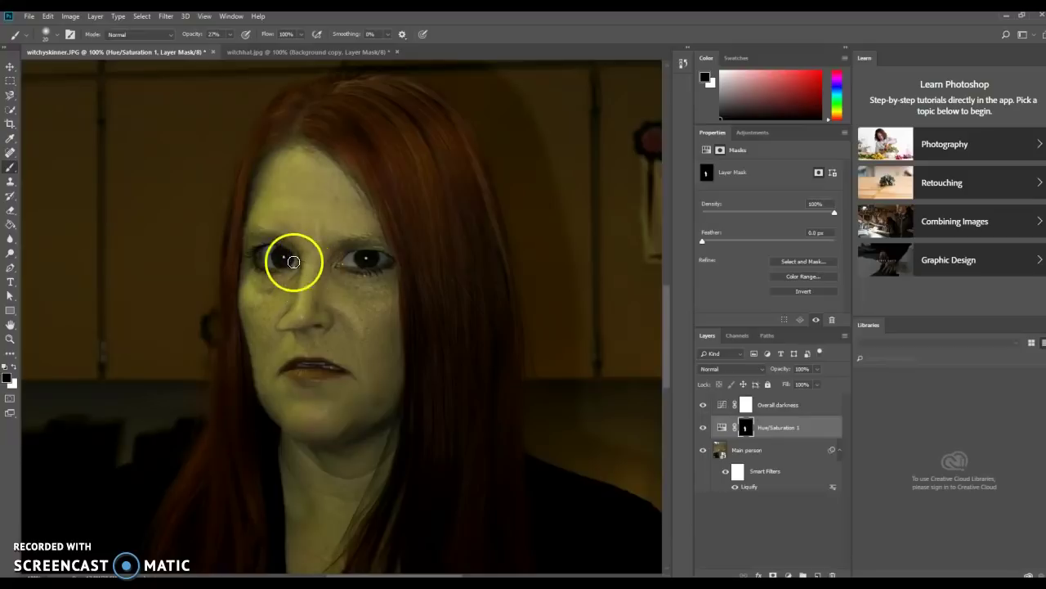
left_click_drag(355, 264, 380, 259)
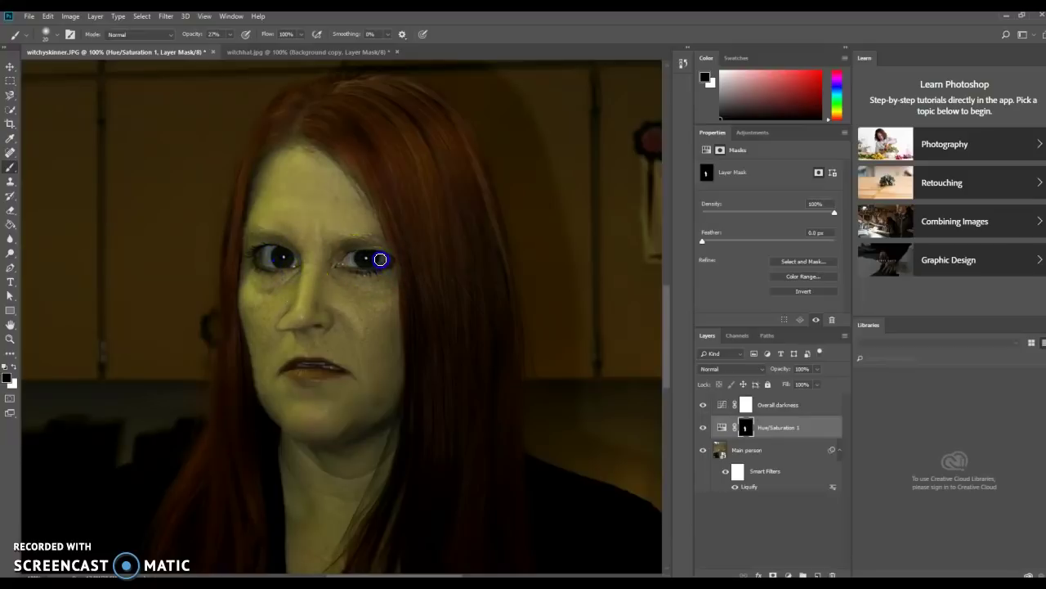
key("ctrl+z")
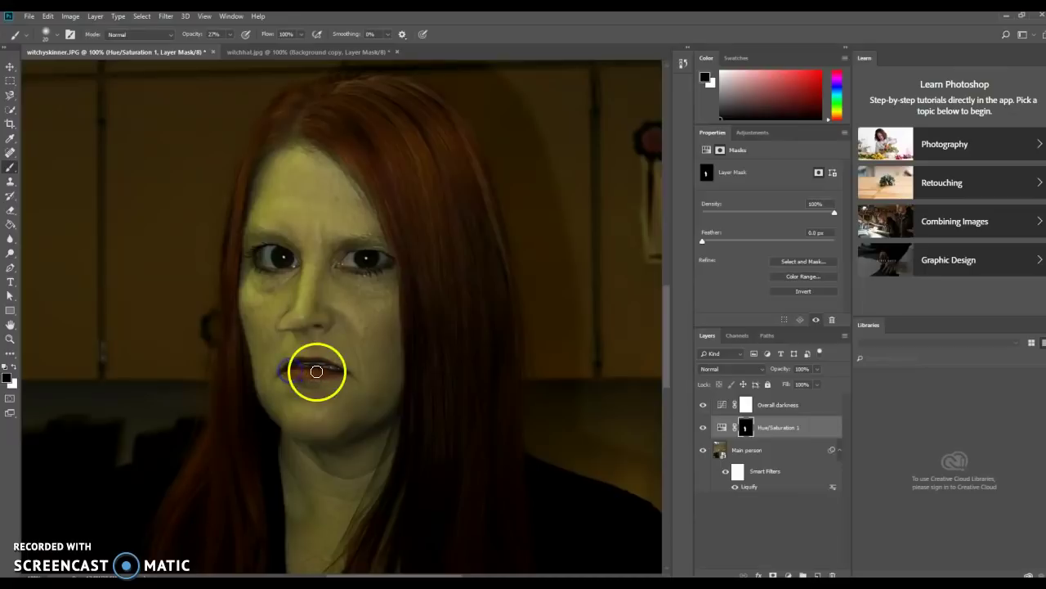
key("ctrl+z")
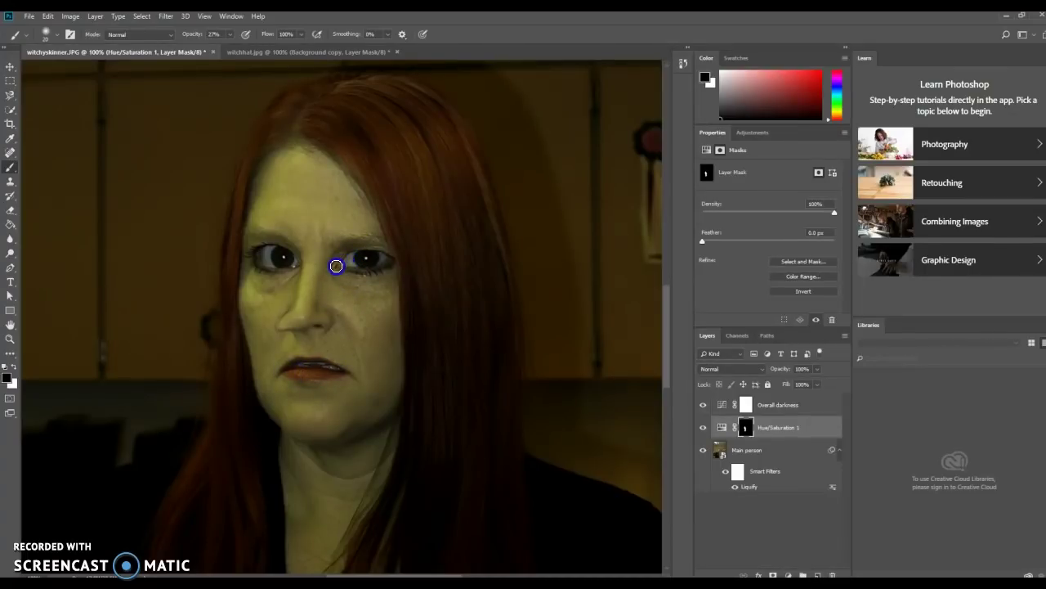
left_click_drag(288, 260, 273, 268)
left_click(350, 260)
left_click(288, 267)
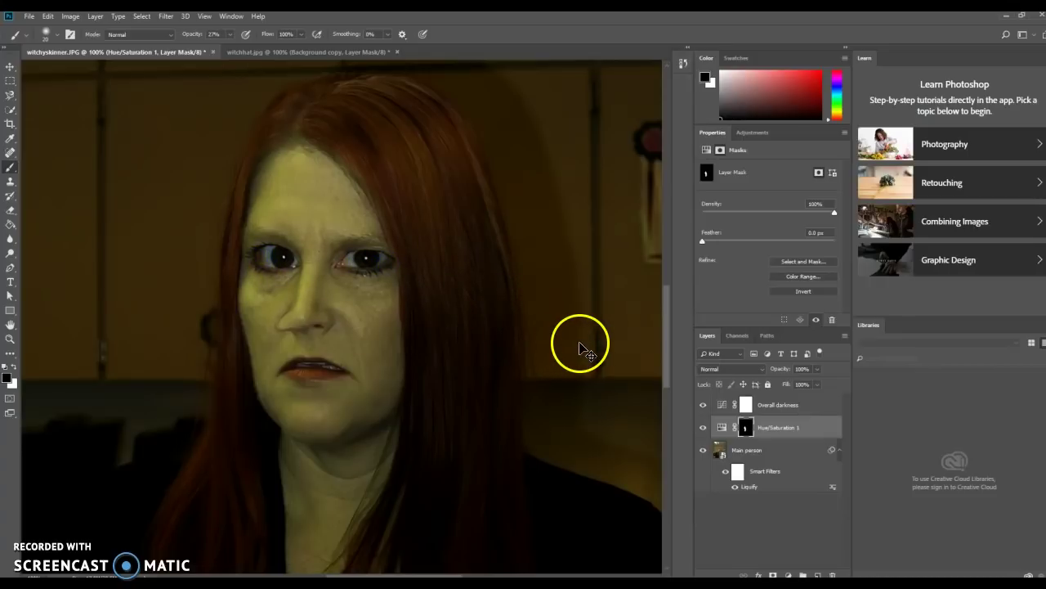
Step: Zoom out twice to 33.3% so the whole portrait and room are visible
key("ctrl+minus")
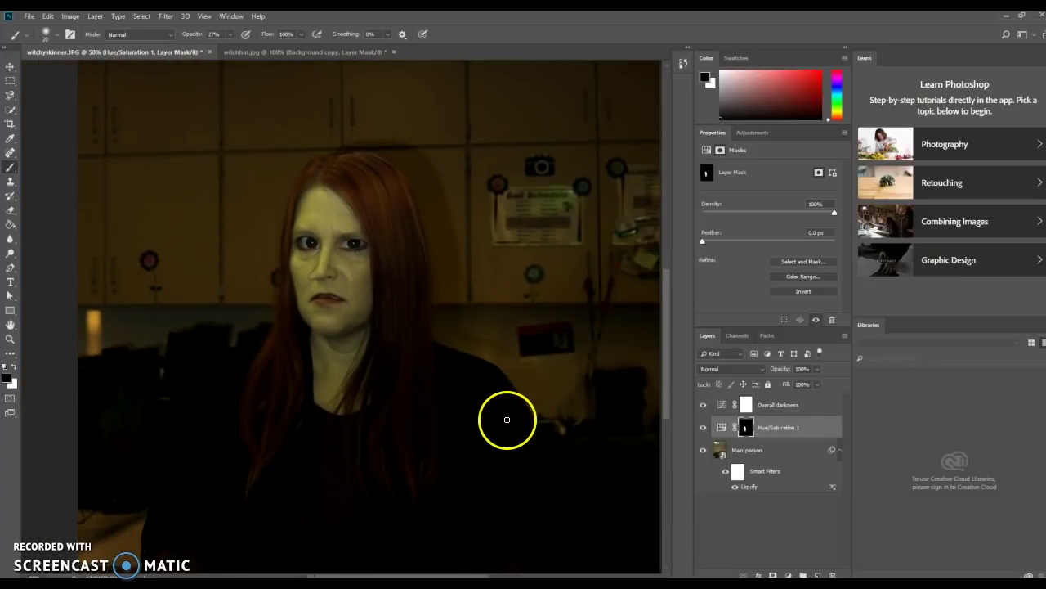
key("ctrl+minus")
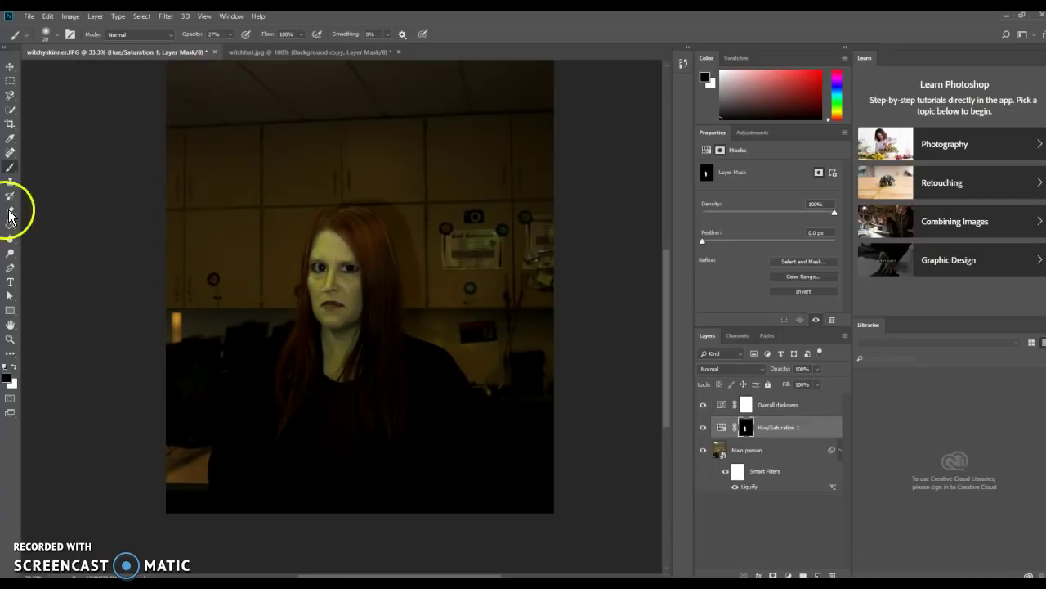
Step: Quick-select the woman's face on the Main person layer for a Black & White adjustment
left_click(10, 108)
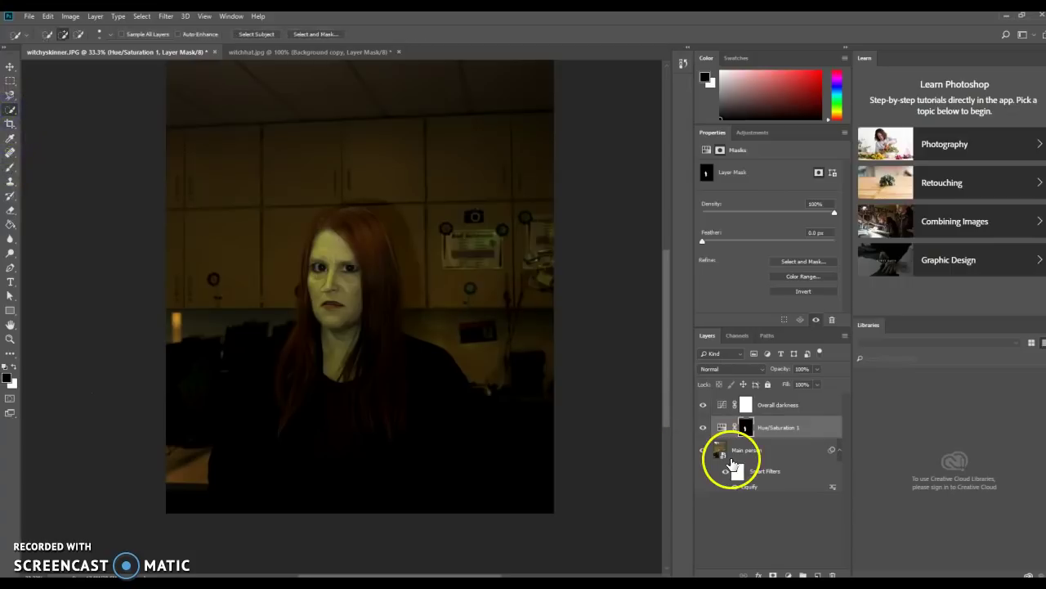
left_click(746, 456)
mouse_move(357, 273)
left_mouse_down()
mouse_move(341, 250)
mouse_move(345, 325)
left_mouse_up()
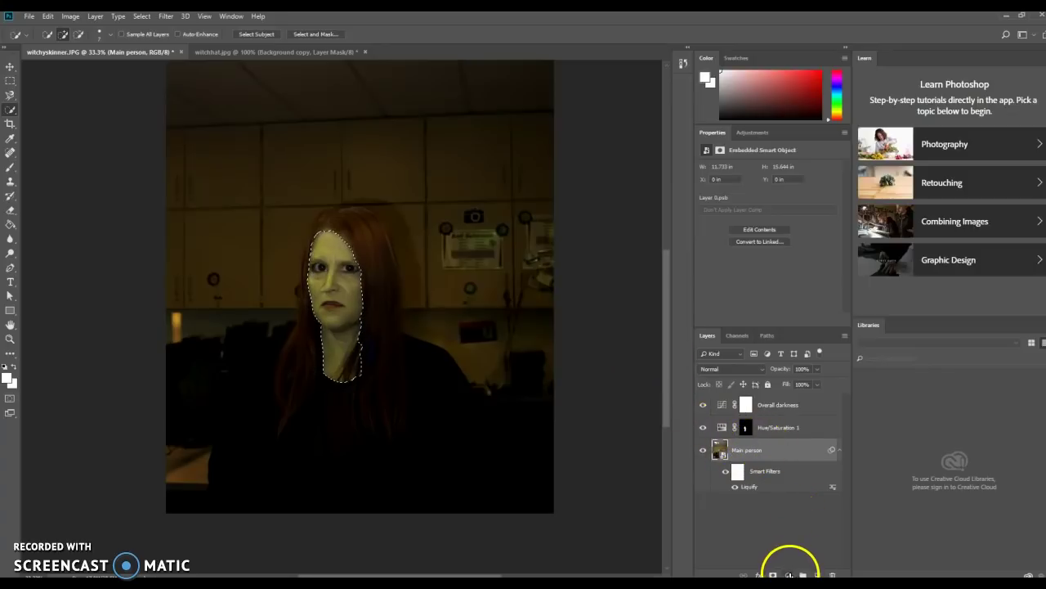
left_click(790, 575)
Step: Add a Black & White adjustment and invert its mask so the background turns grey
left_click(822, 485)
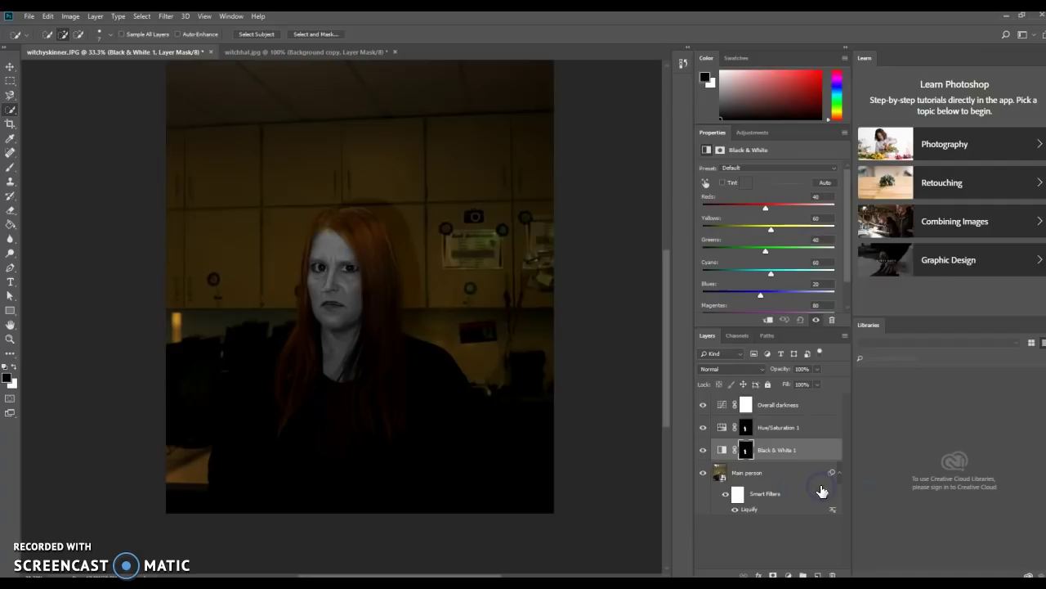
left_click(747, 449)
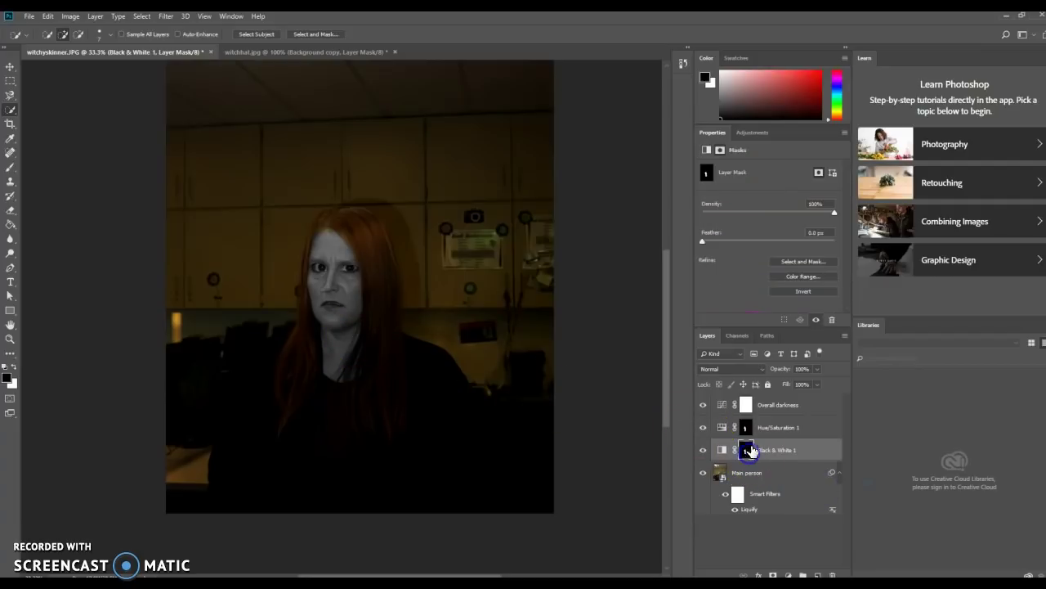
left_click(749, 455)
mouse_move(744, 458)
left_mouse_down()
mouse_move(738, 490)
mouse_move(729, 483)
mouse_move(748, 461)
left_mouse_up()
left_click(749, 454)
key("ctrl+i")
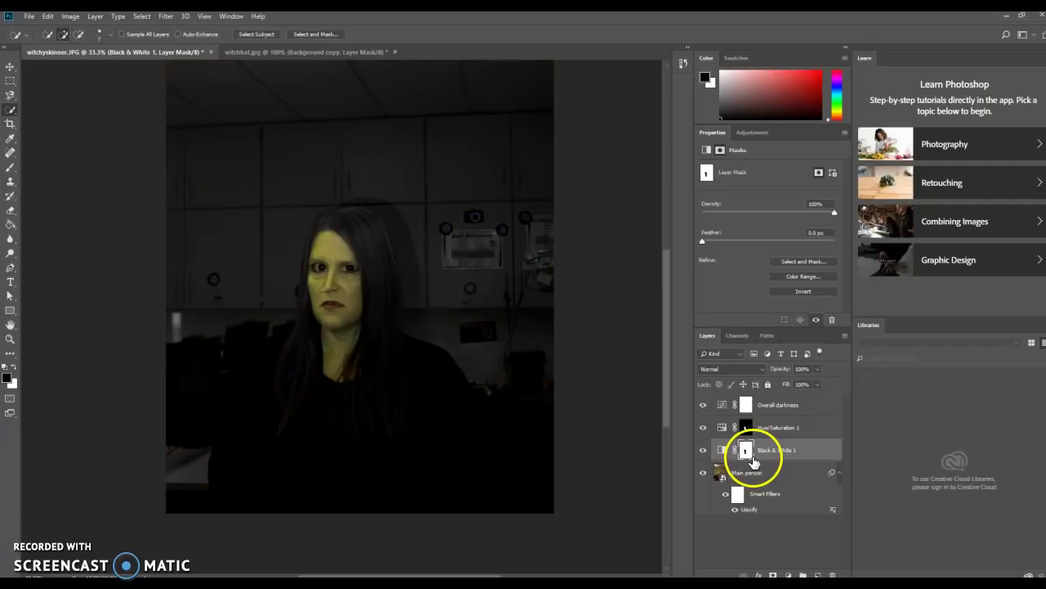
Step: Zoom in to 100% on the woman's face
left_click(11, 338)
left_click_drag(295, 326, 371, 333)
left_click(370, 333)
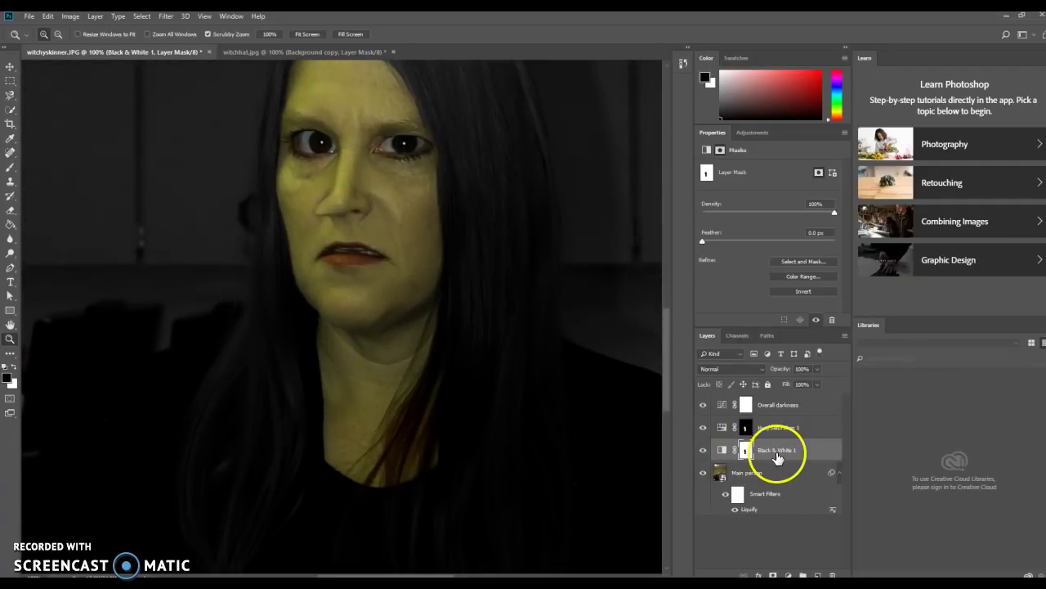
Step: Set up a 40% opacity brush for painting on the Black & White 1 mask
left_click(745, 450)
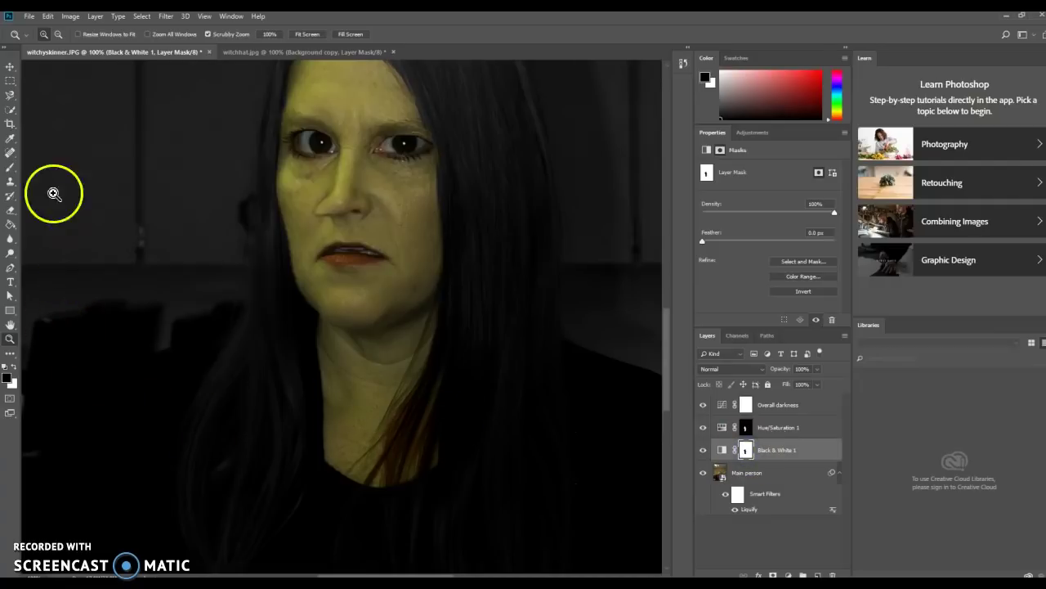
left_click(11, 167)
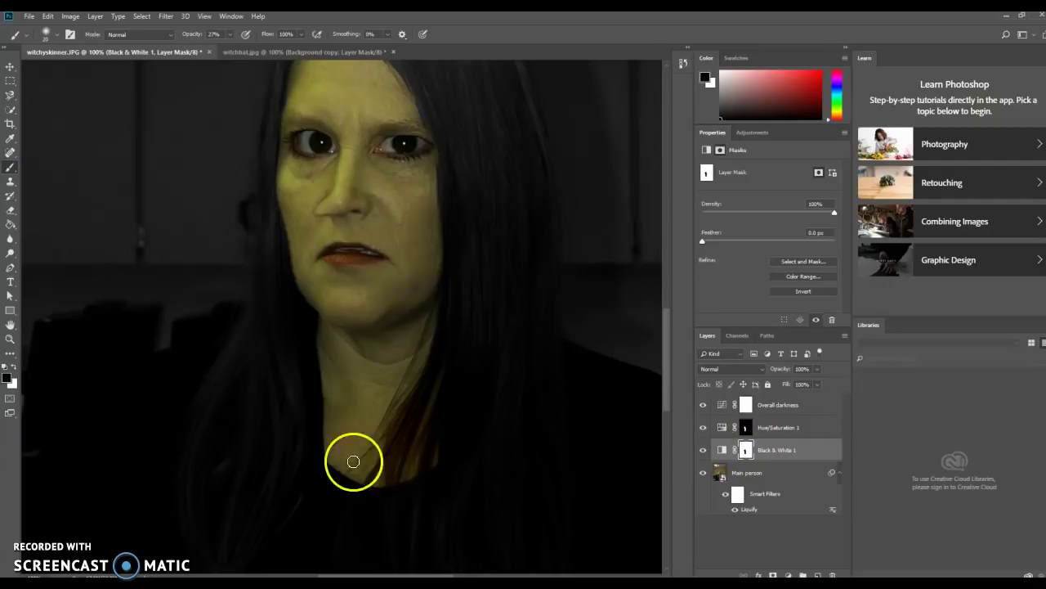
left_click_drag(196, 37, 209, 38)
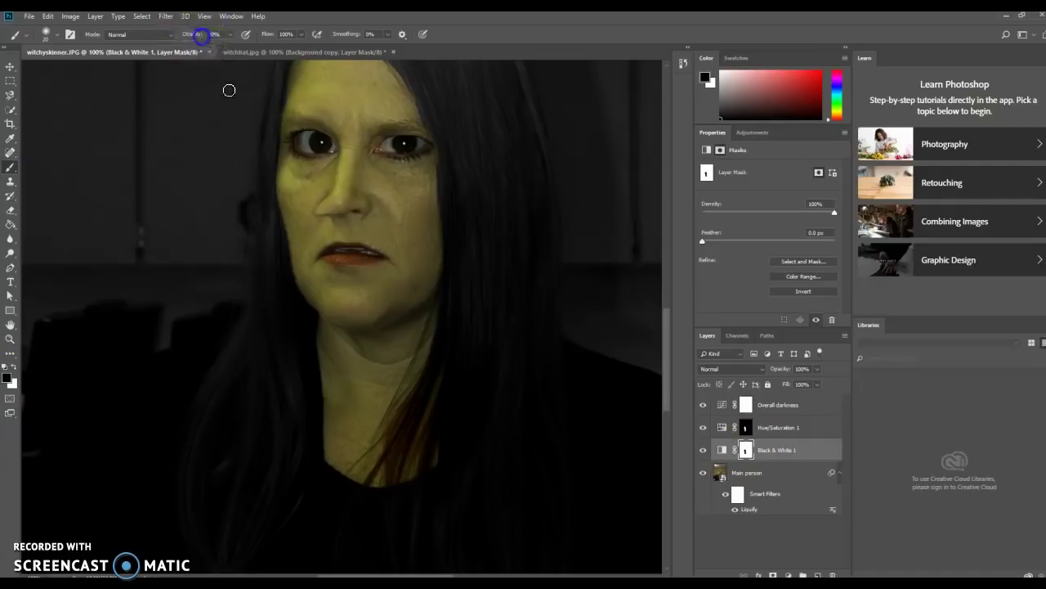
left_click(425, 369)
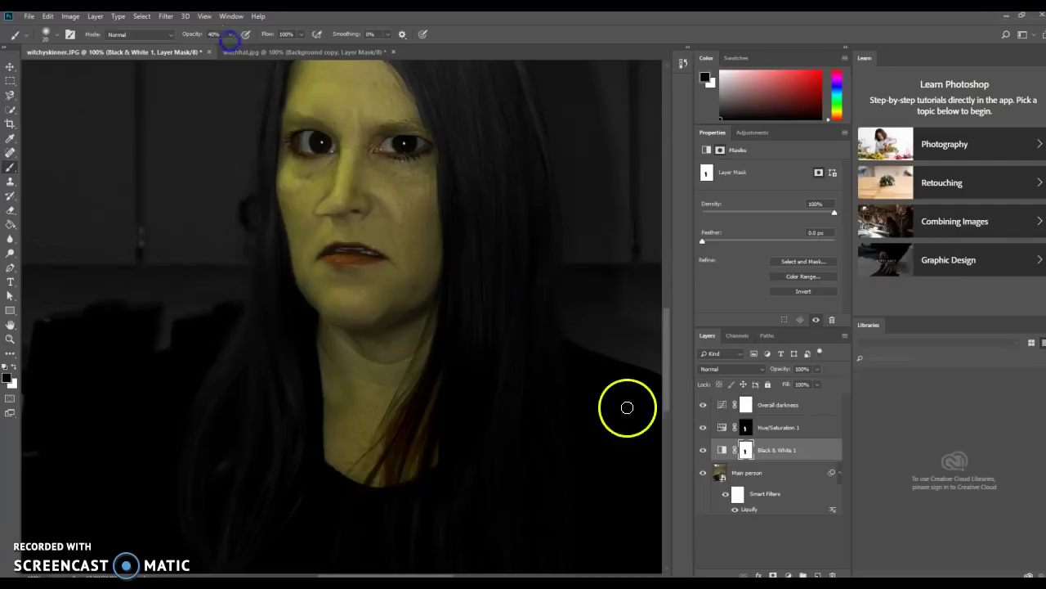
Step: Compare the effect on and off, then paint white near the neck to restore hair colour
left_click(742, 452)
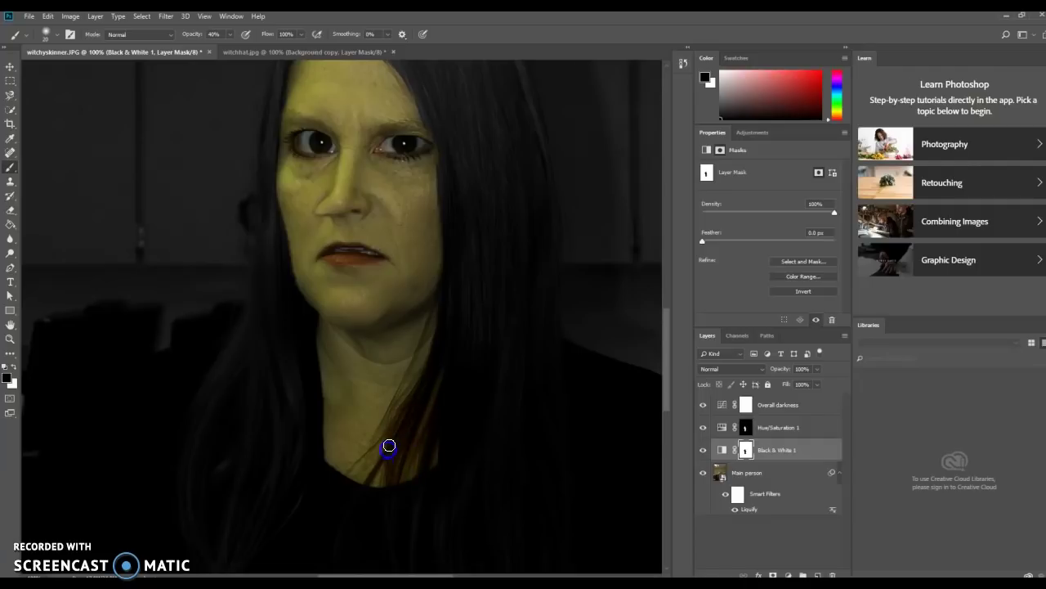
left_click(702, 450)
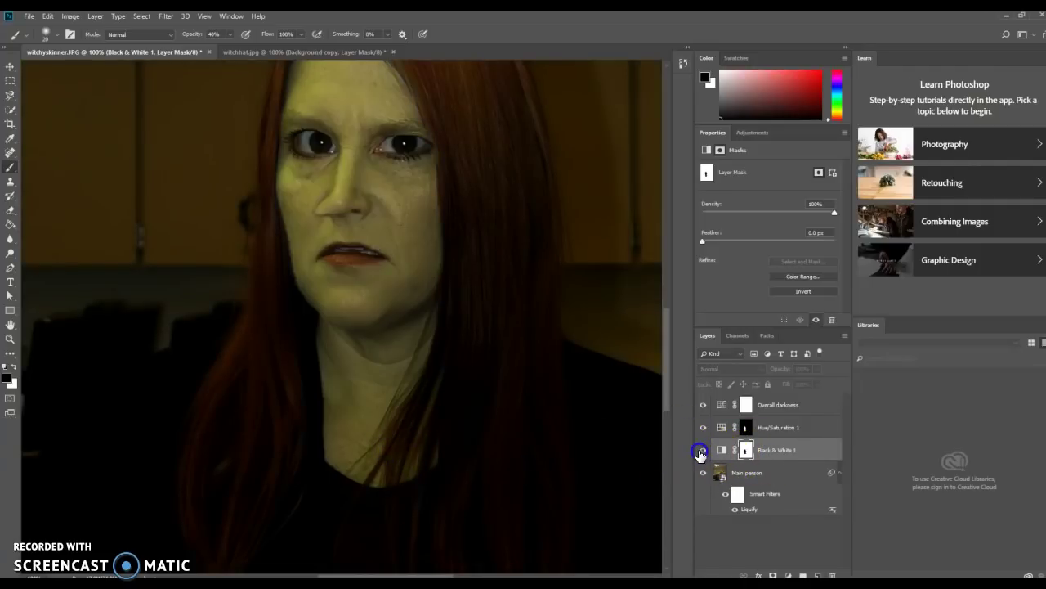
left_click(701, 450)
left_click(701, 450)
left_click(701, 450)
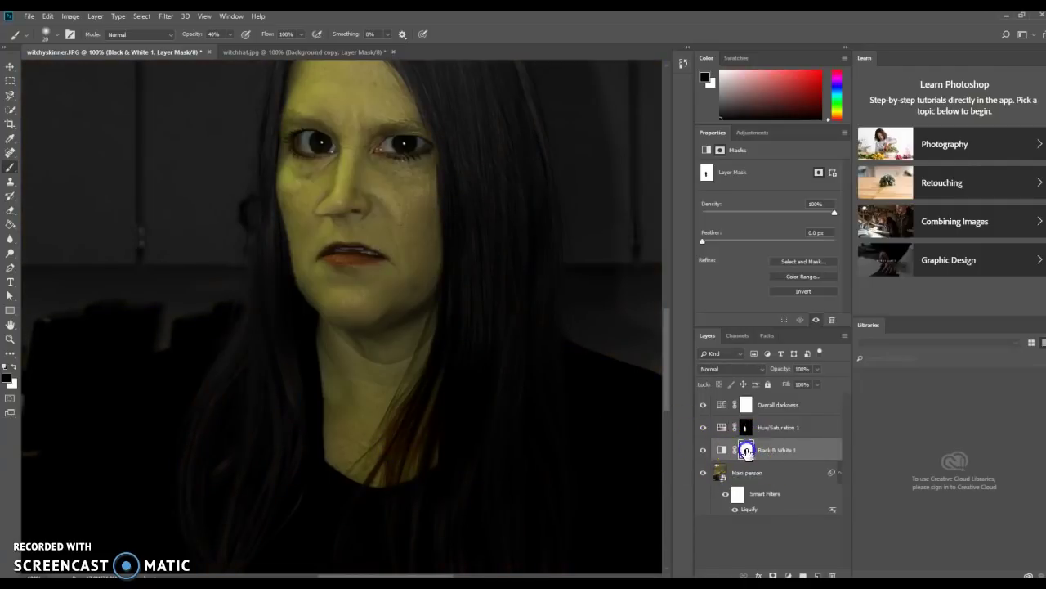
left_click(15, 368)
left_click_drag(361, 396, 394, 445)
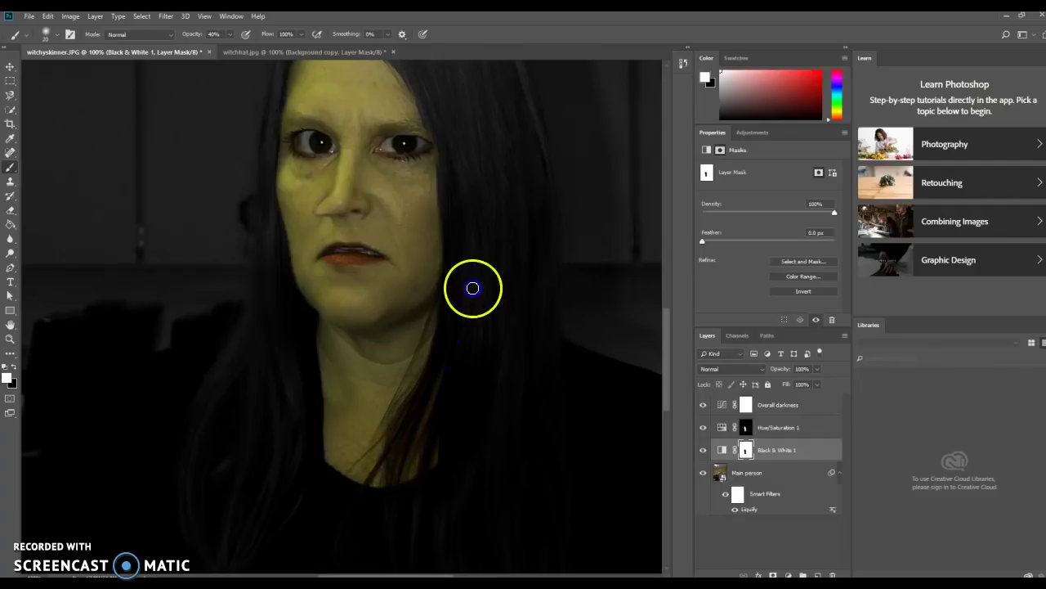
key("ctrl+minus")
key("ctrl+minus")
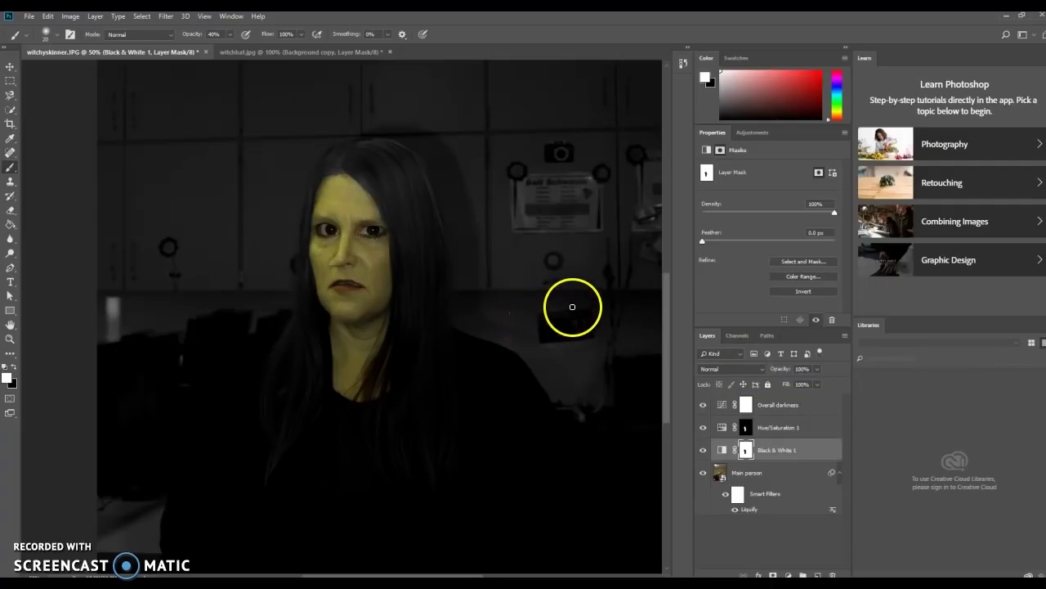
Step: Add a Levels adjustment above Overall darkness with the black input raised to 37
key("ctrl+minus")
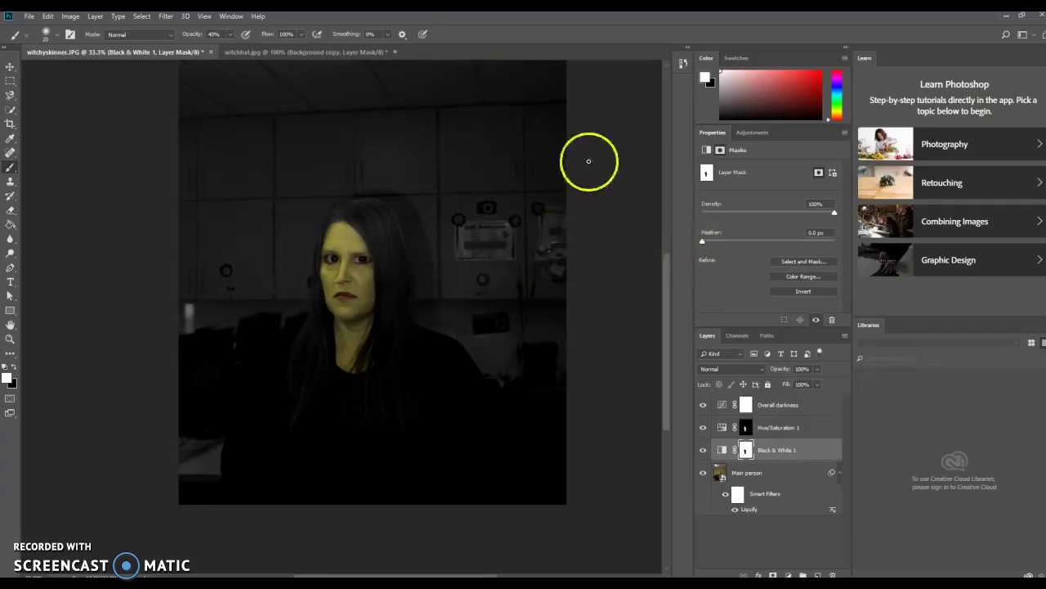
left_click(818, 405)
left_click(782, 413)
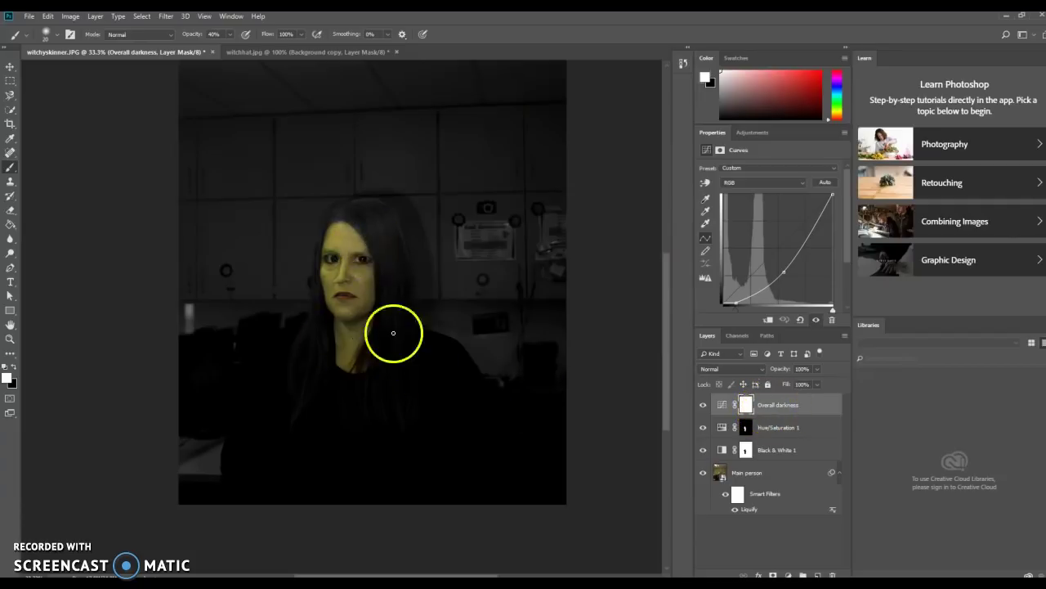
left_click(790, 575)
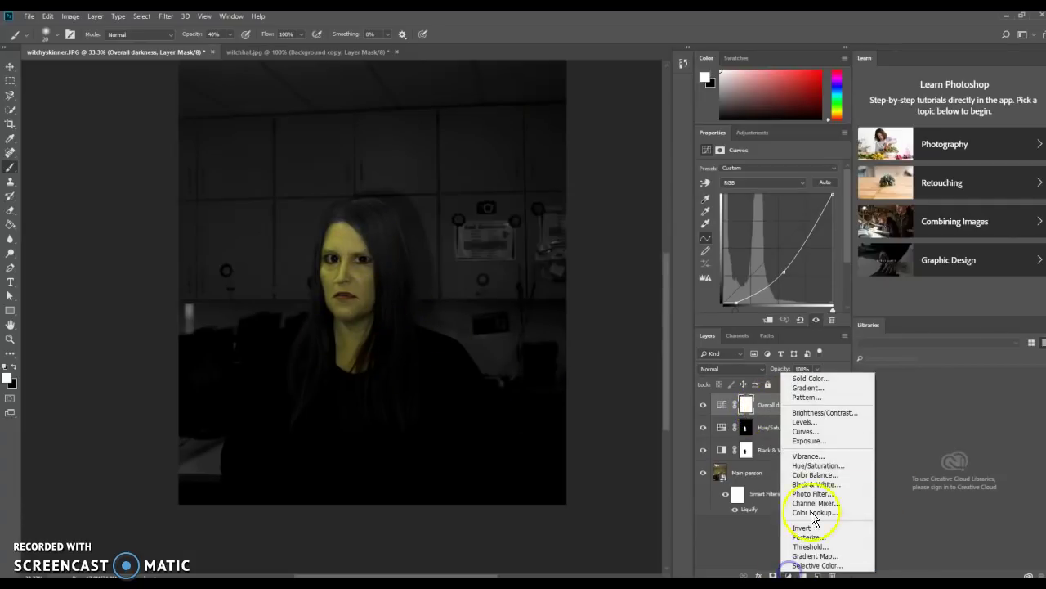
left_click(823, 426)
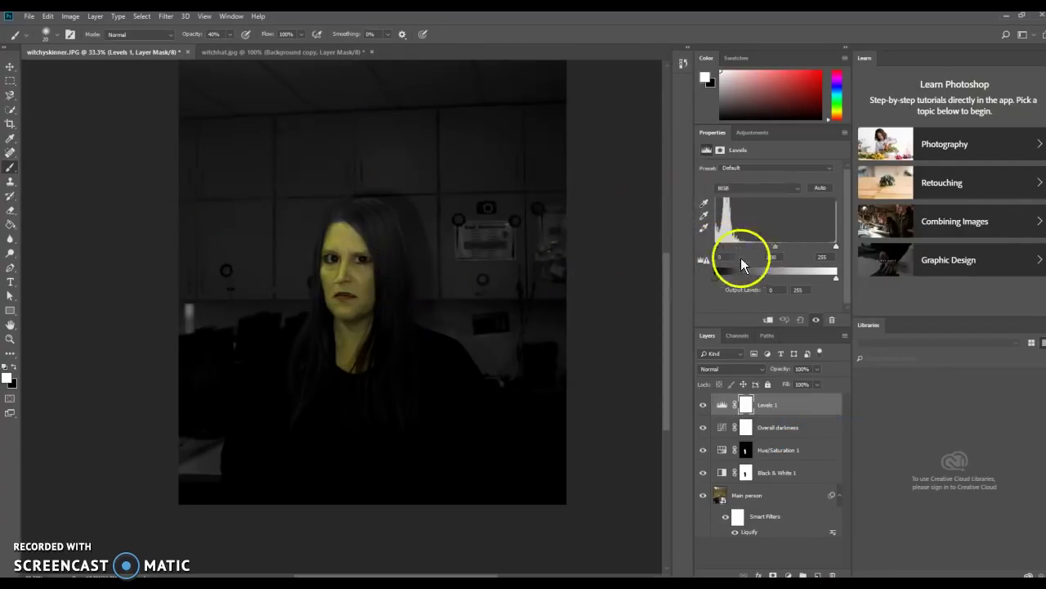
left_click_drag(717, 247, 733, 254)
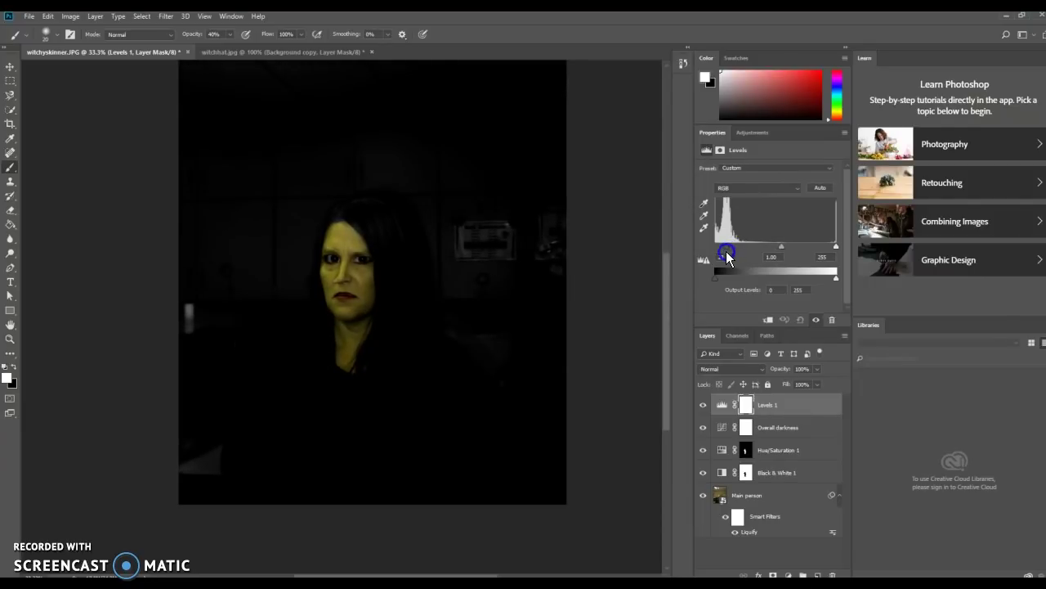
Step: Paint black on the Levels 1 mask with a 700 px brush over the woman's face and body
left_click(745, 406)
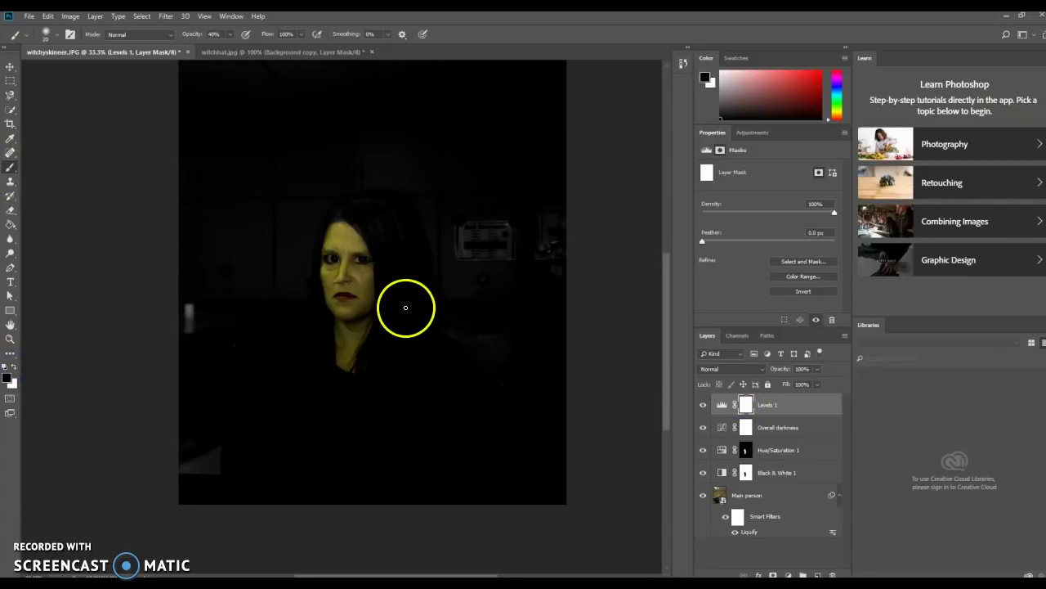
mouse_move(405, 308)
left_mouse_down()
mouse_move(378, 298)
mouse_move(347, 220)
mouse_move(356, 332)
mouse_move(356, 232)
mouse_move(429, 437)
mouse_move(352, 249)
left_mouse_up()
mouse_move(273, 479)
left_mouse_down()
mouse_move(336, 305)
mouse_move(335, 344)
mouse_move(377, 343)
mouse_move(417, 324)
mouse_move(344, 349)
mouse_move(353, 341)
mouse_move(356, 253)
mouse_move(321, 264)
mouse_move(328, 216)
mouse_move(359, 215)
mouse_move(518, 515)
mouse_move(465, 414)
mouse_move(481, 481)
mouse_move(334, 327)
mouse_move(337, 274)
left_mouse_up()
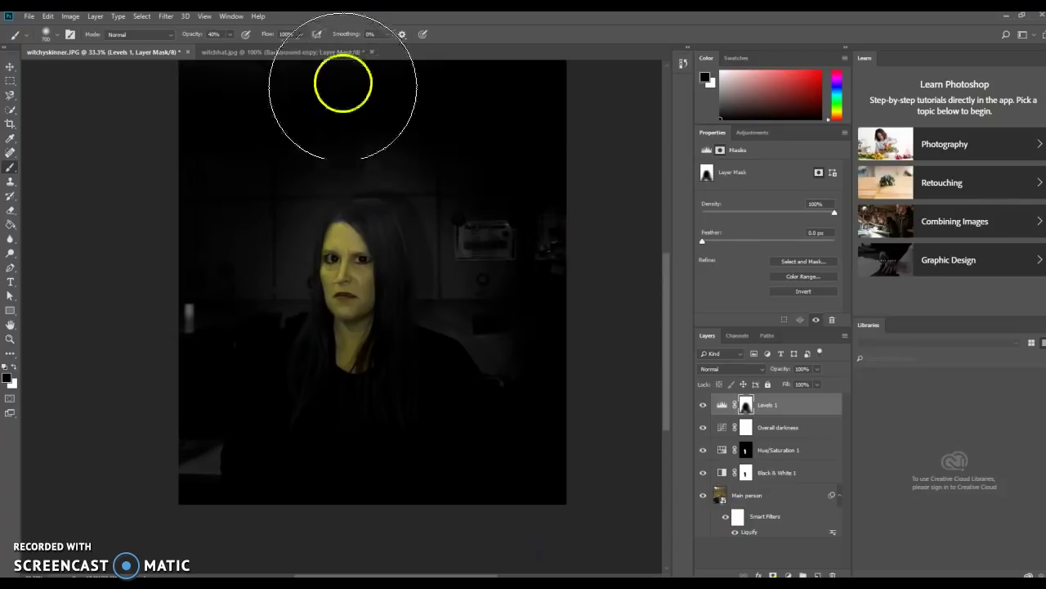
Step: Bring the hat from witchhat.jpg onto the portrait, scaled and positioned on the woman's head
left_click(283, 53)
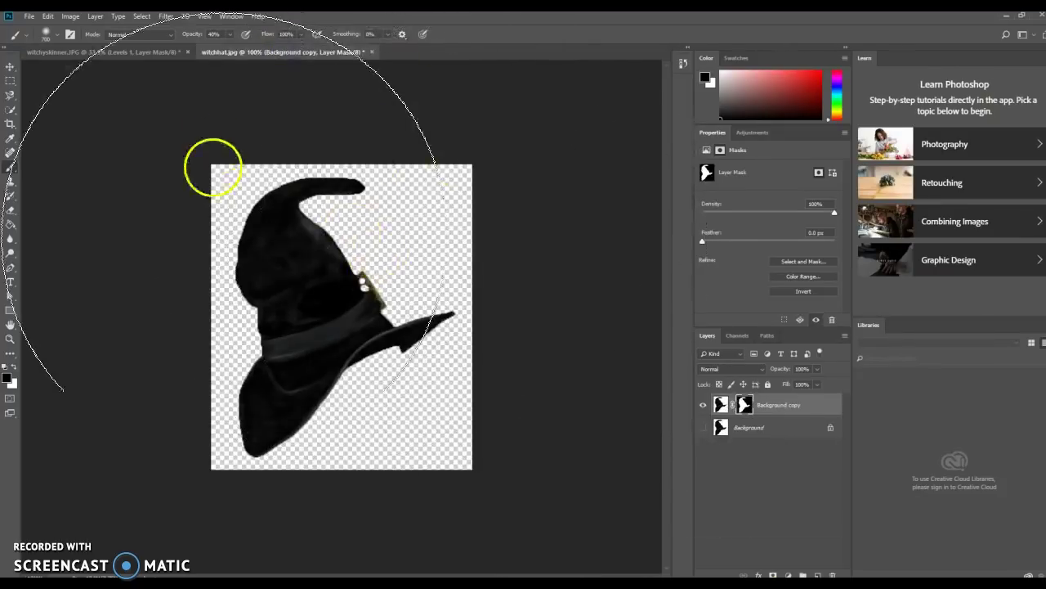
left_click(10, 65)
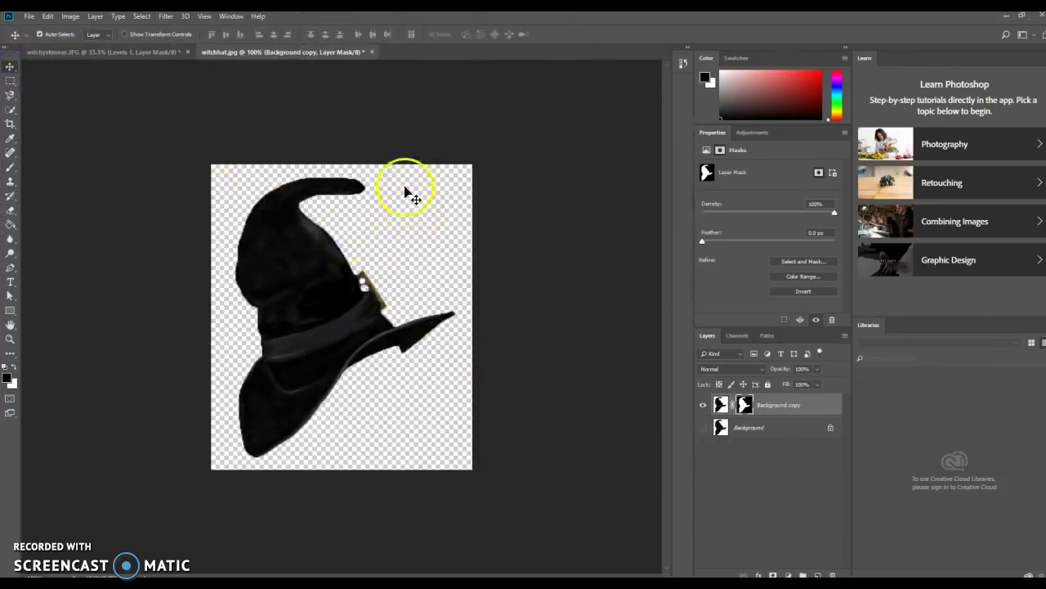
left_click_drag(286, 53, 635, 157)
left_click_drag(654, 303, 405, 156)
key("ctrl+t")
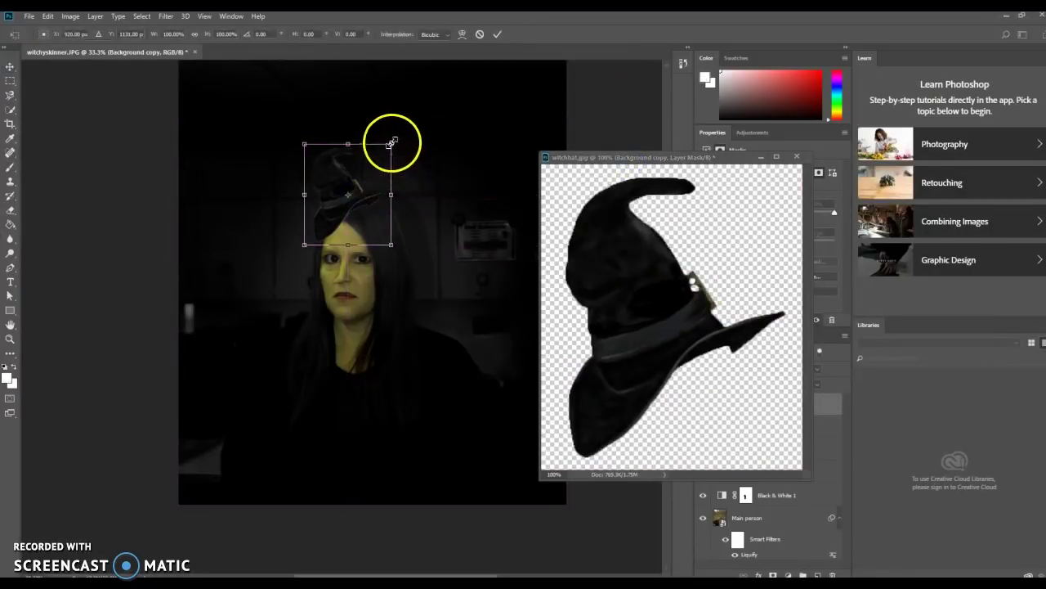
left_click_drag(419, 114, 420, 113)
left_click_drag(375, 169, 359, 176)
key("Return")
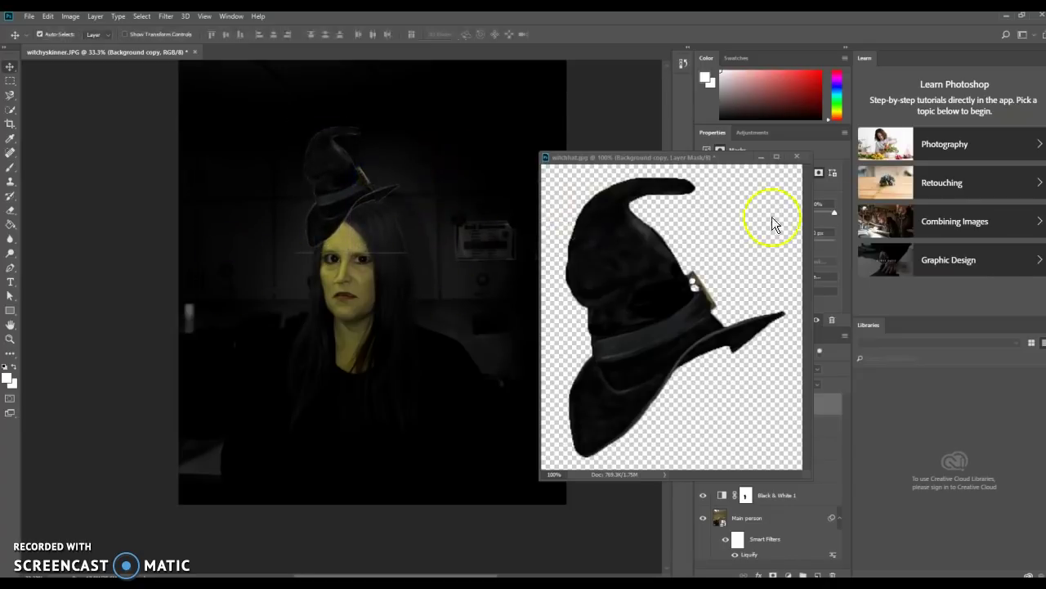
left_click(798, 157)
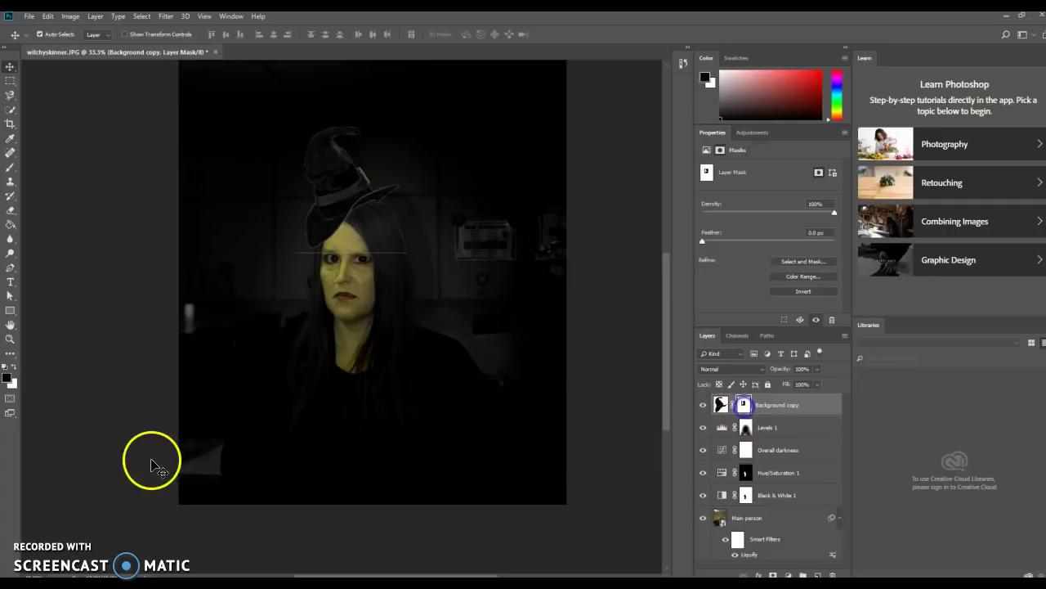
Step: Brush the hat layer's mask to blend the hat's edge into her hair
left_click(10, 166)
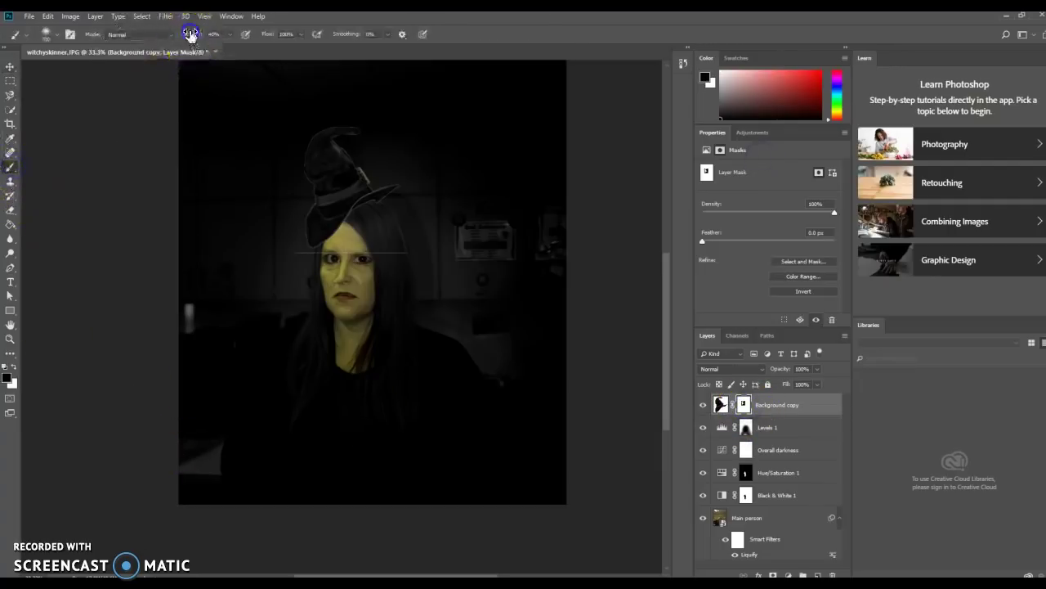
left_click_drag(396, 245, 385, 308)
key("bracketleft")
key("bracketleft")
key("bracketleft")
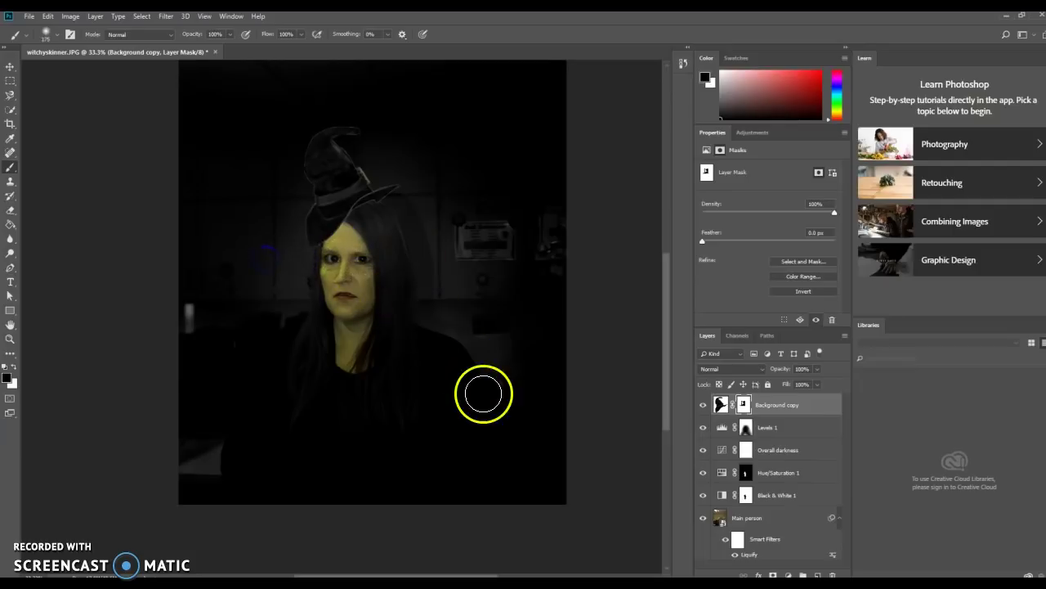
left_click(721, 403)
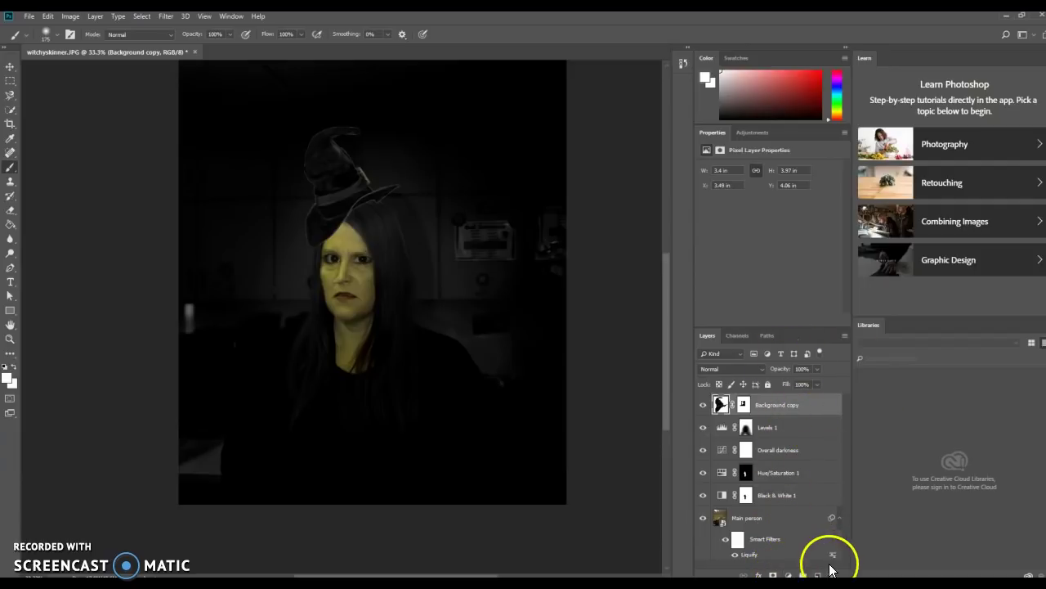
Step: Add a Curves layer clipped to the hat, raise the curve to brighten it, and name it 'hat adjust'
left_click(788, 575)
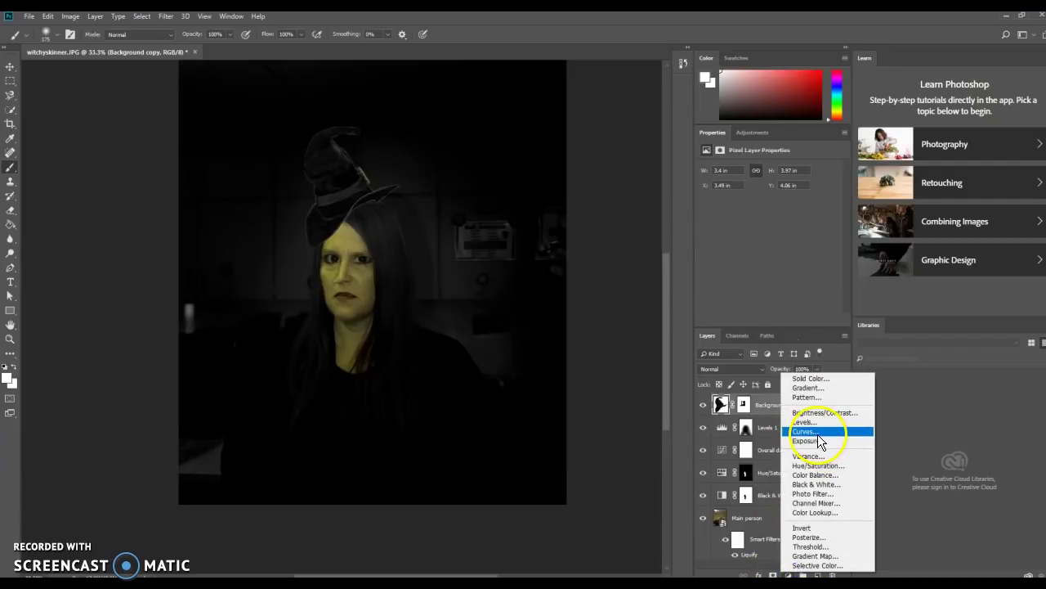
left_click(818, 434)
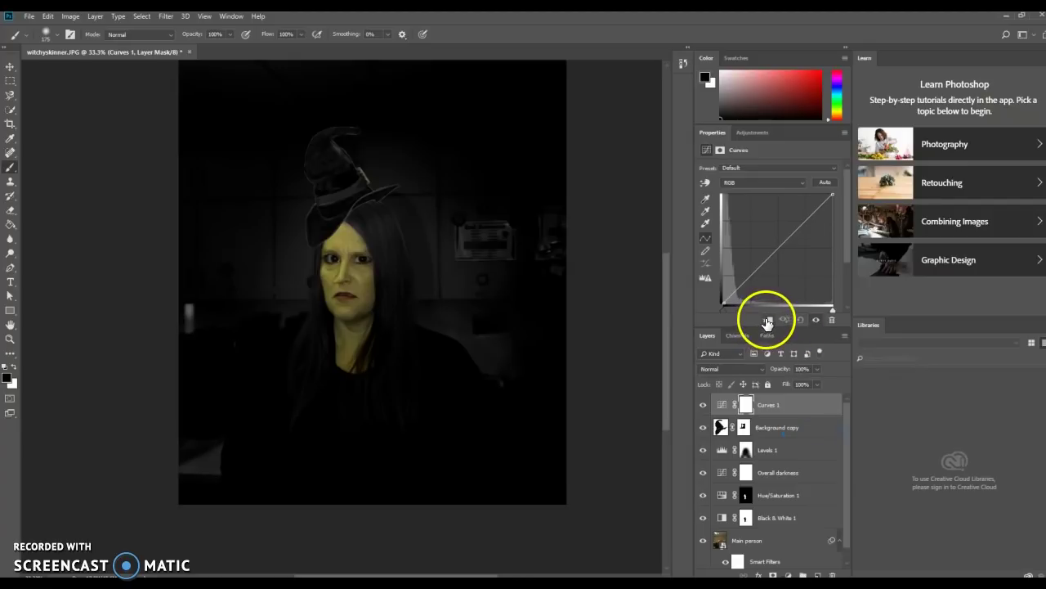
left_click(767, 320)
mouse_move(738, 286)
left_mouse_down()
mouse_move(757, 287)
mouse_move(746, 280)
left_mouse_up()
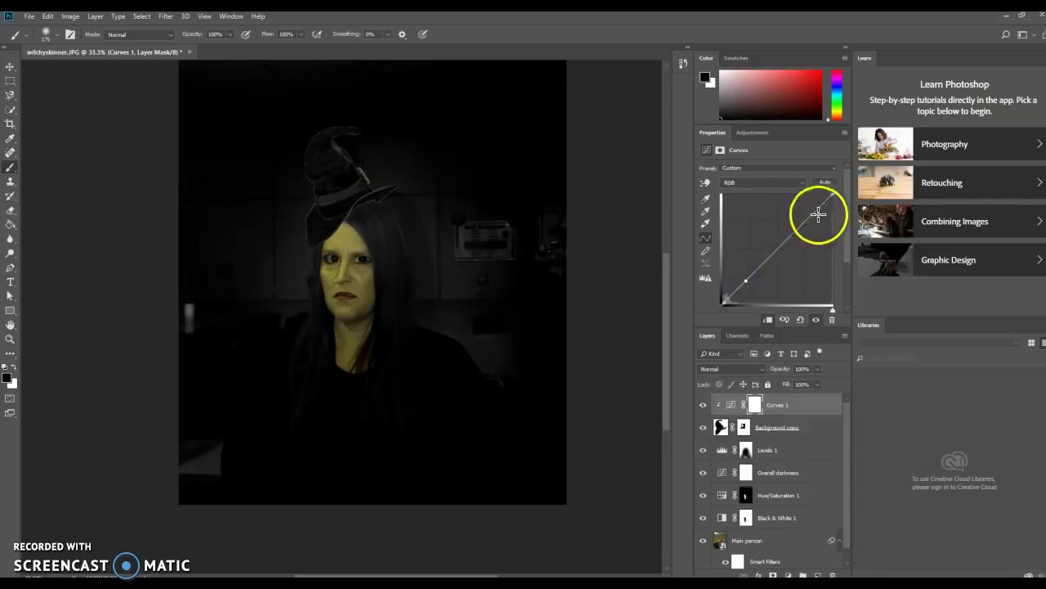
mouse_move(830, 195)
left_mouse_down()
mouse_move(827, 218)
mouse_move(826, 193)
left_mouse_up()
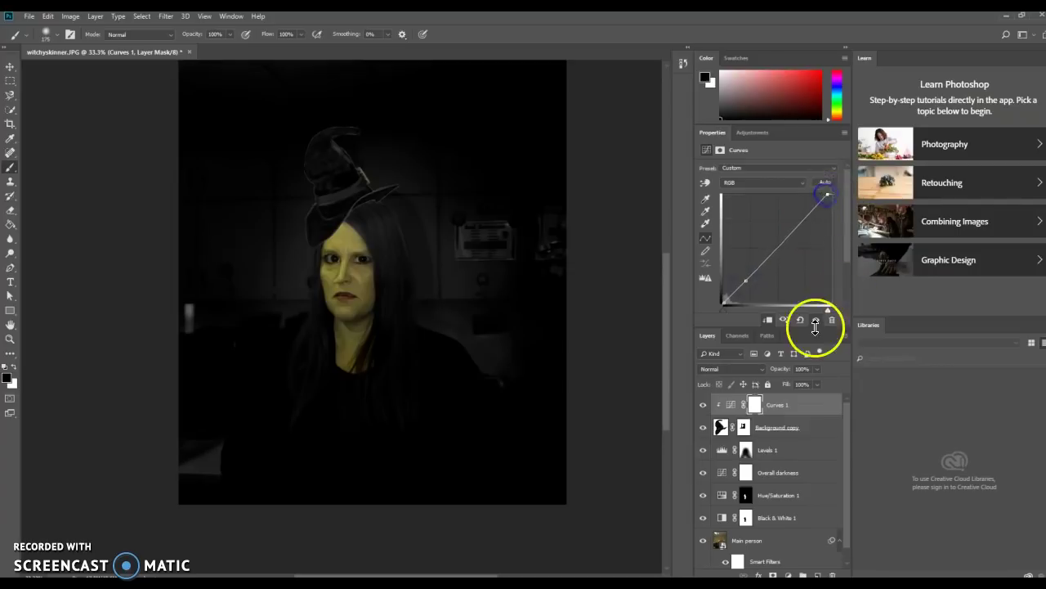
mouse_move(787, 308)
left_mouse_down()
mouse_move(769, 301)
mouse_move(795, 309)
left_mouse_up()
mouse_move(745, 276)
left_mouse_down()
mouse_move(758, 275)
mouse_move(747, 262)
mouse_move(757, 252)
mouse_move(750, 285)
mouse_move(750, 272)
left_mouse_up()
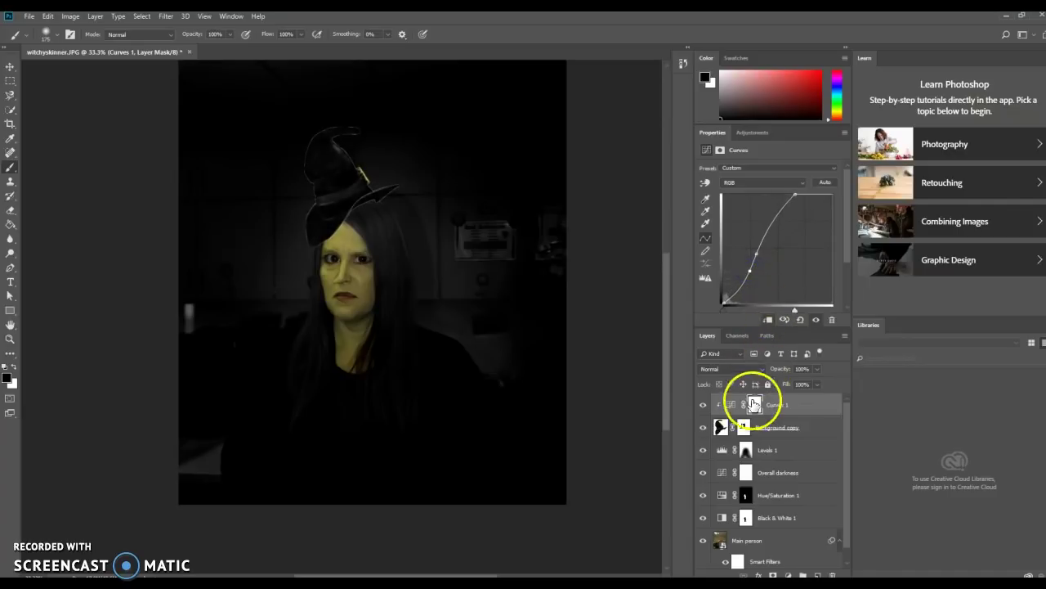
double_click(776, 404)
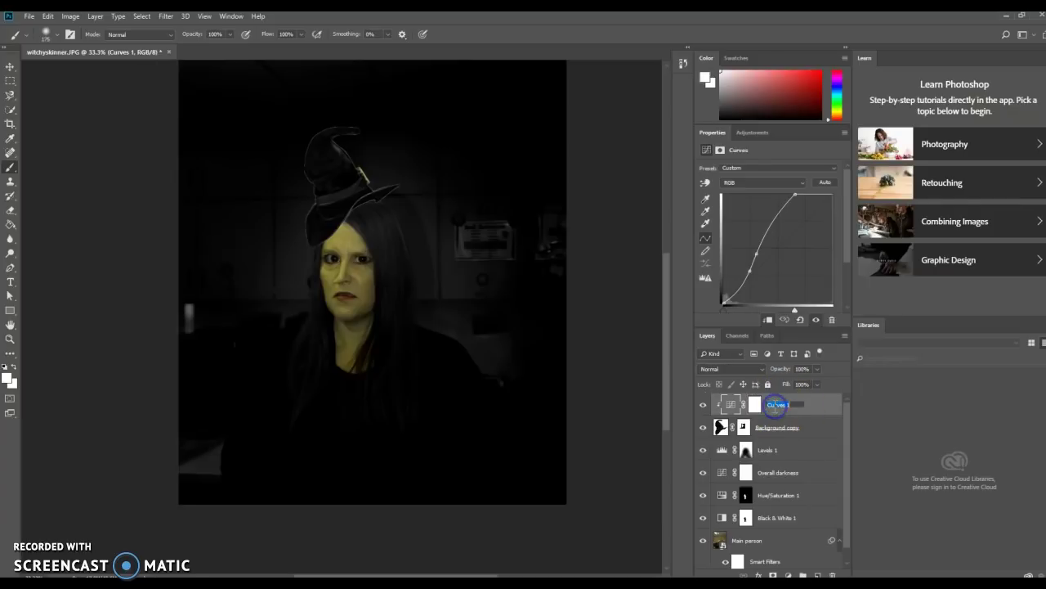
type("hat adjust")
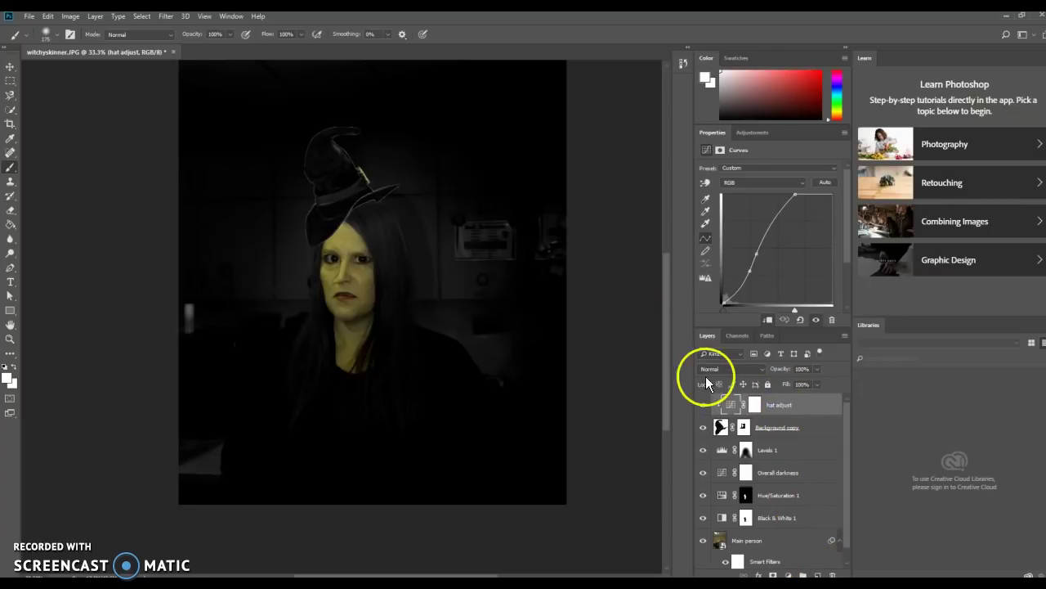
Step: Apply an Inner Shadow layer style at default settings to the Background copy hat layer
left_click(741, 429)
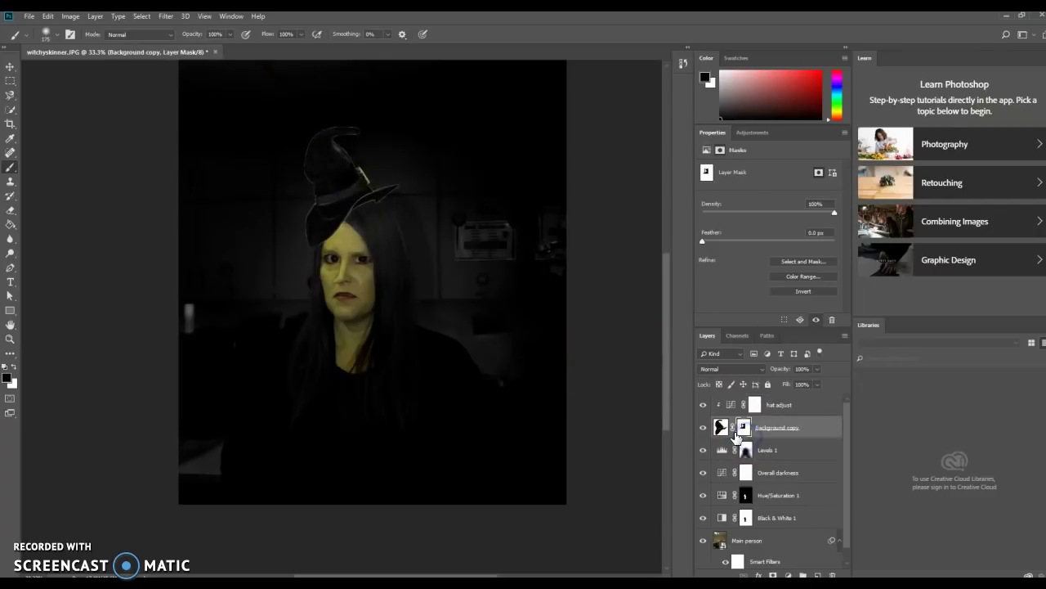
left_click(722, 429)
left_click(743, 428)
left_click(720, 430)
left_click(760, 575)
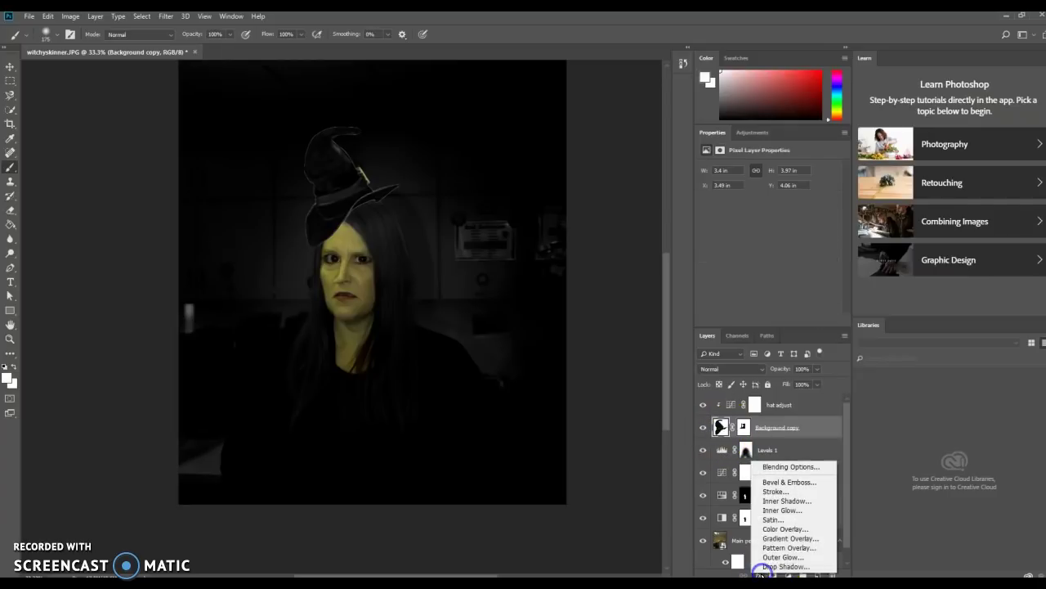
left_click(794, 504)
left_click(384, 138)
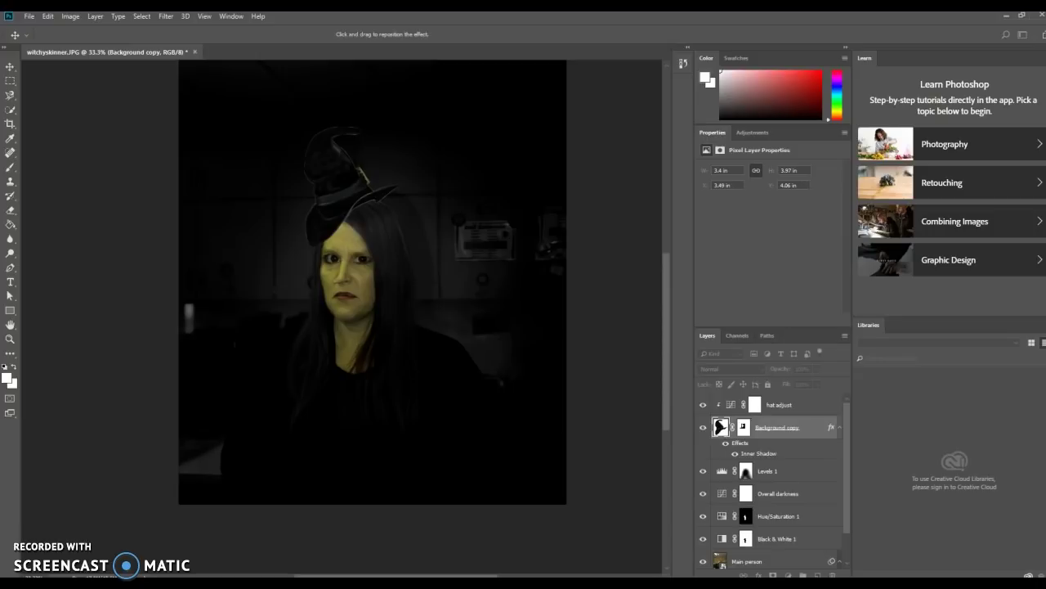
key("b")
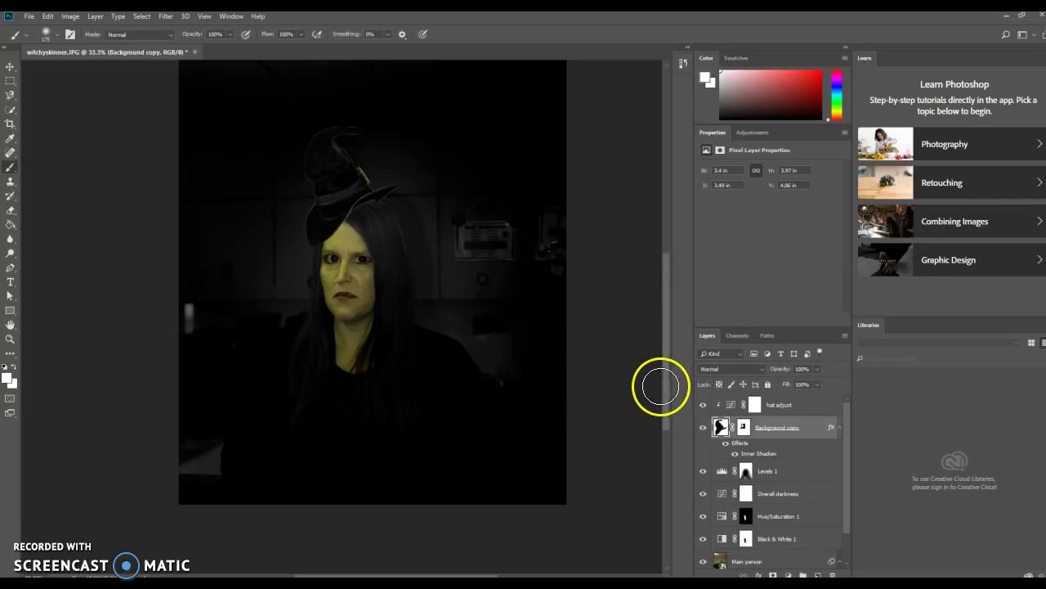